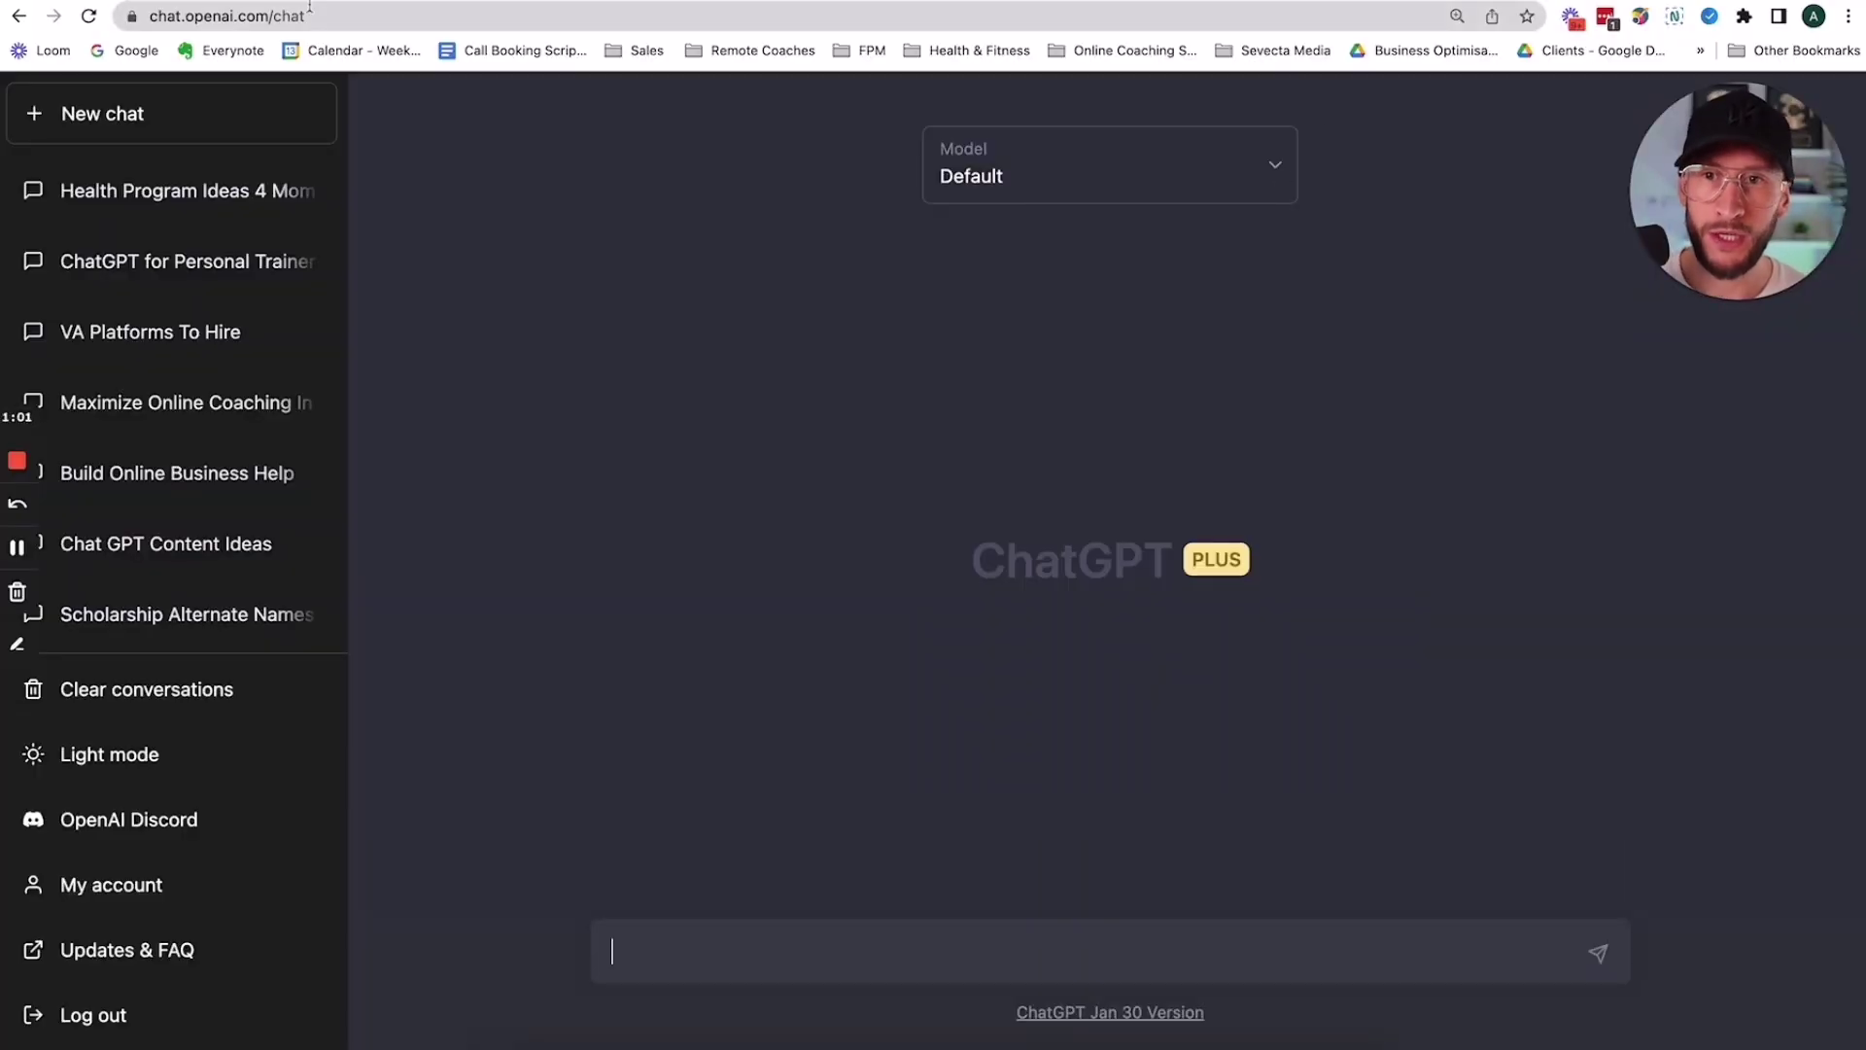
Select the web address in the ChatGPT page's address bar
left_click(320, 16)
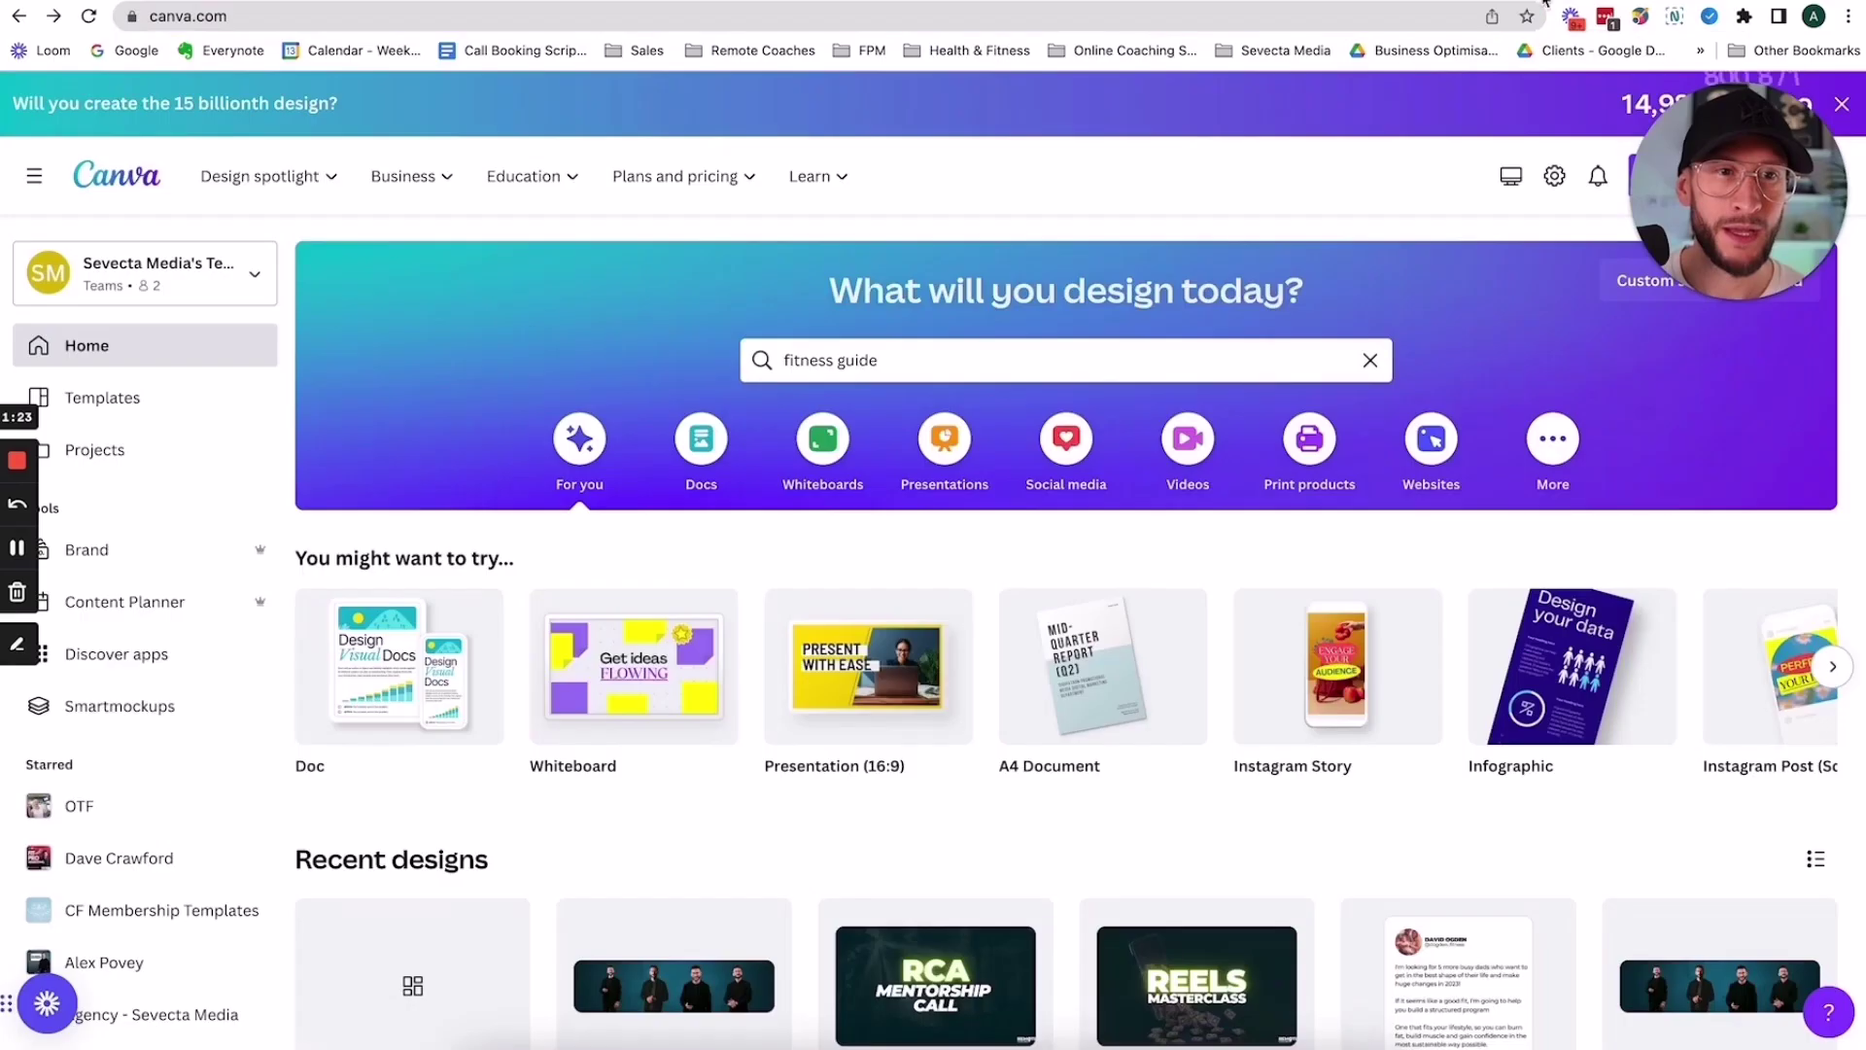
Search Canva for 'fitness guide' templates and preview the Yoga Routines for Runners graphic
key("ctrl+Tab")
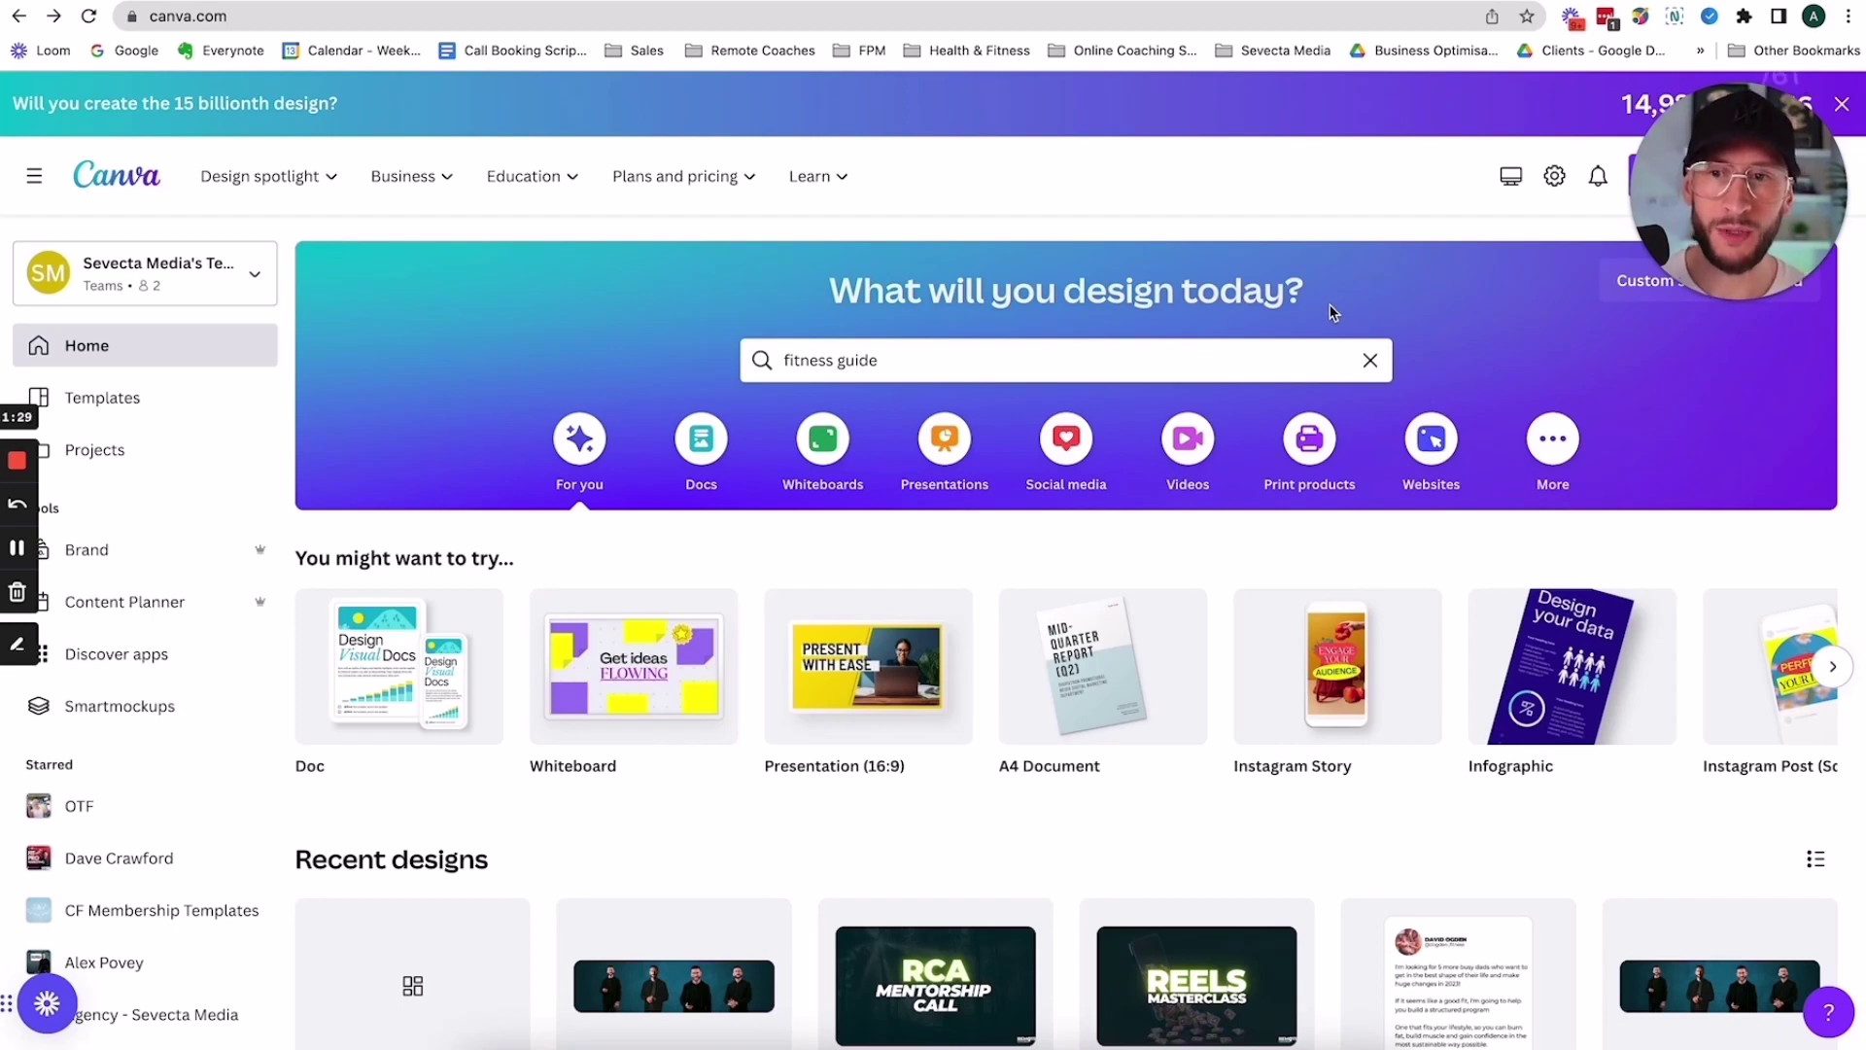
left_click(933, 367)
key("super+a")
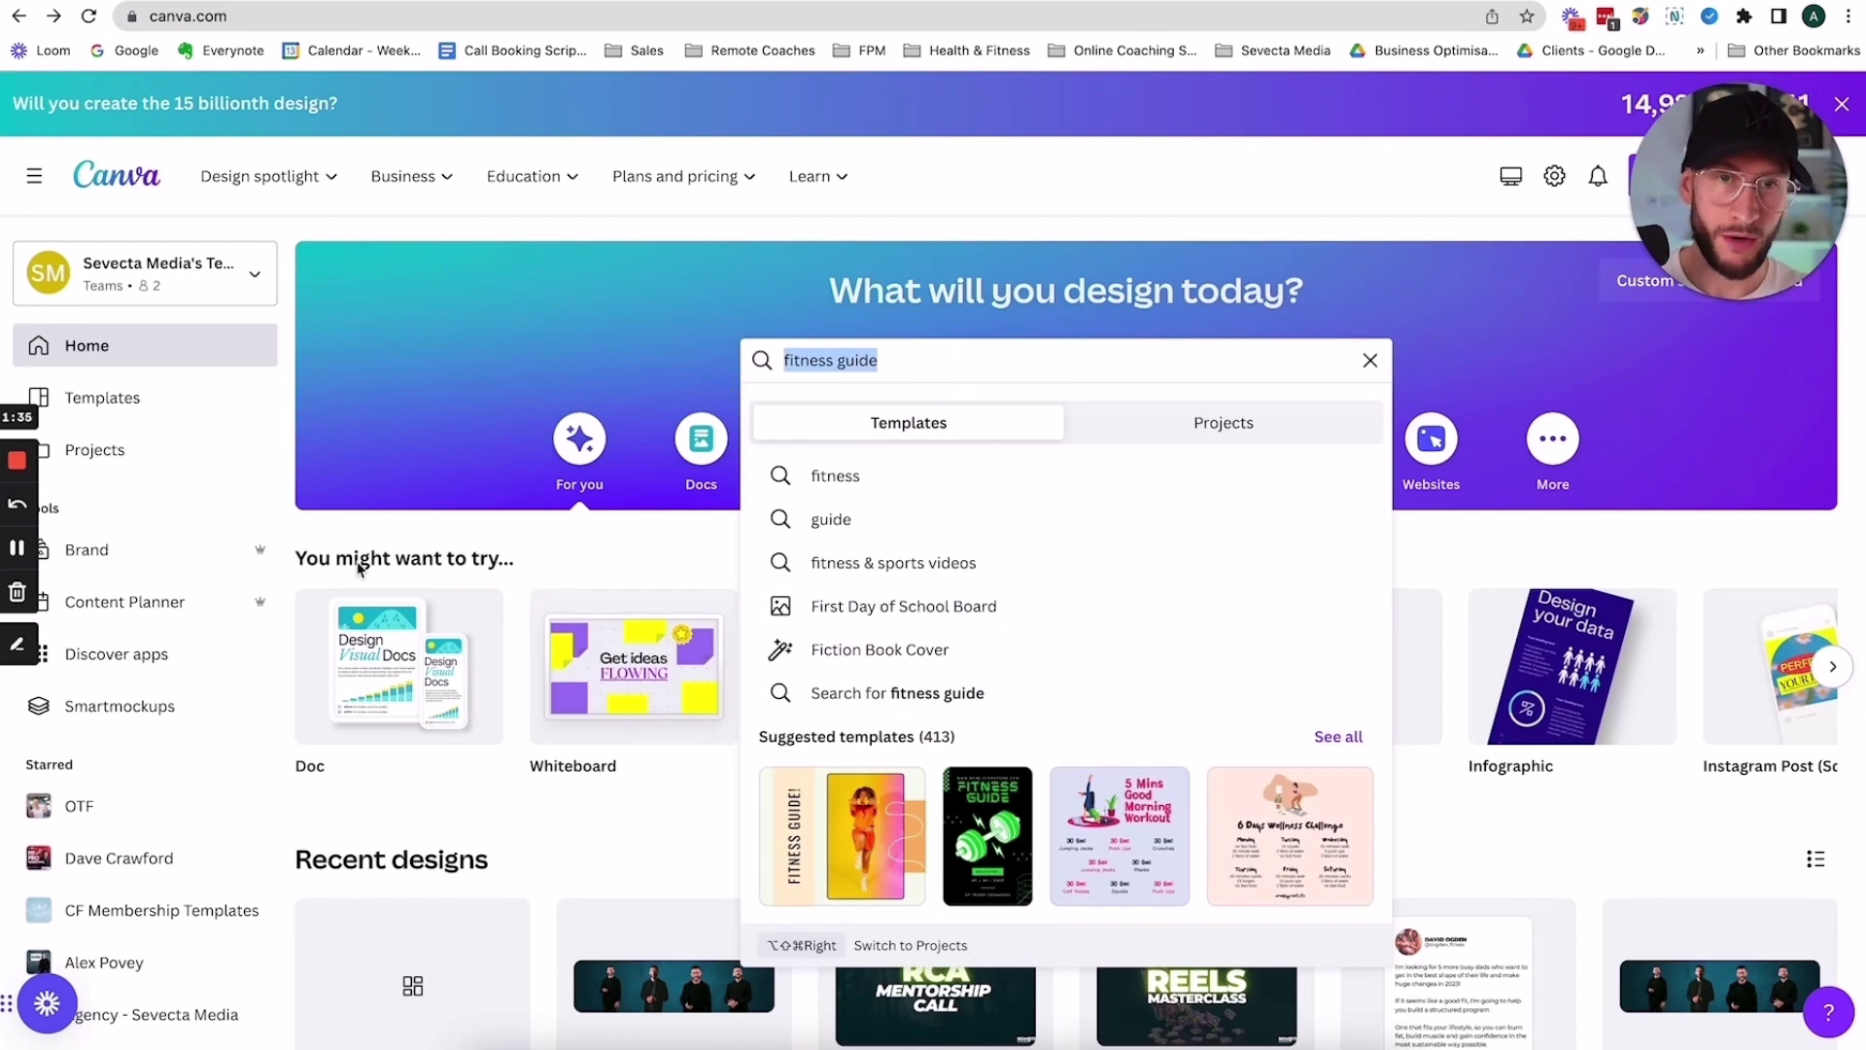
key("Return")
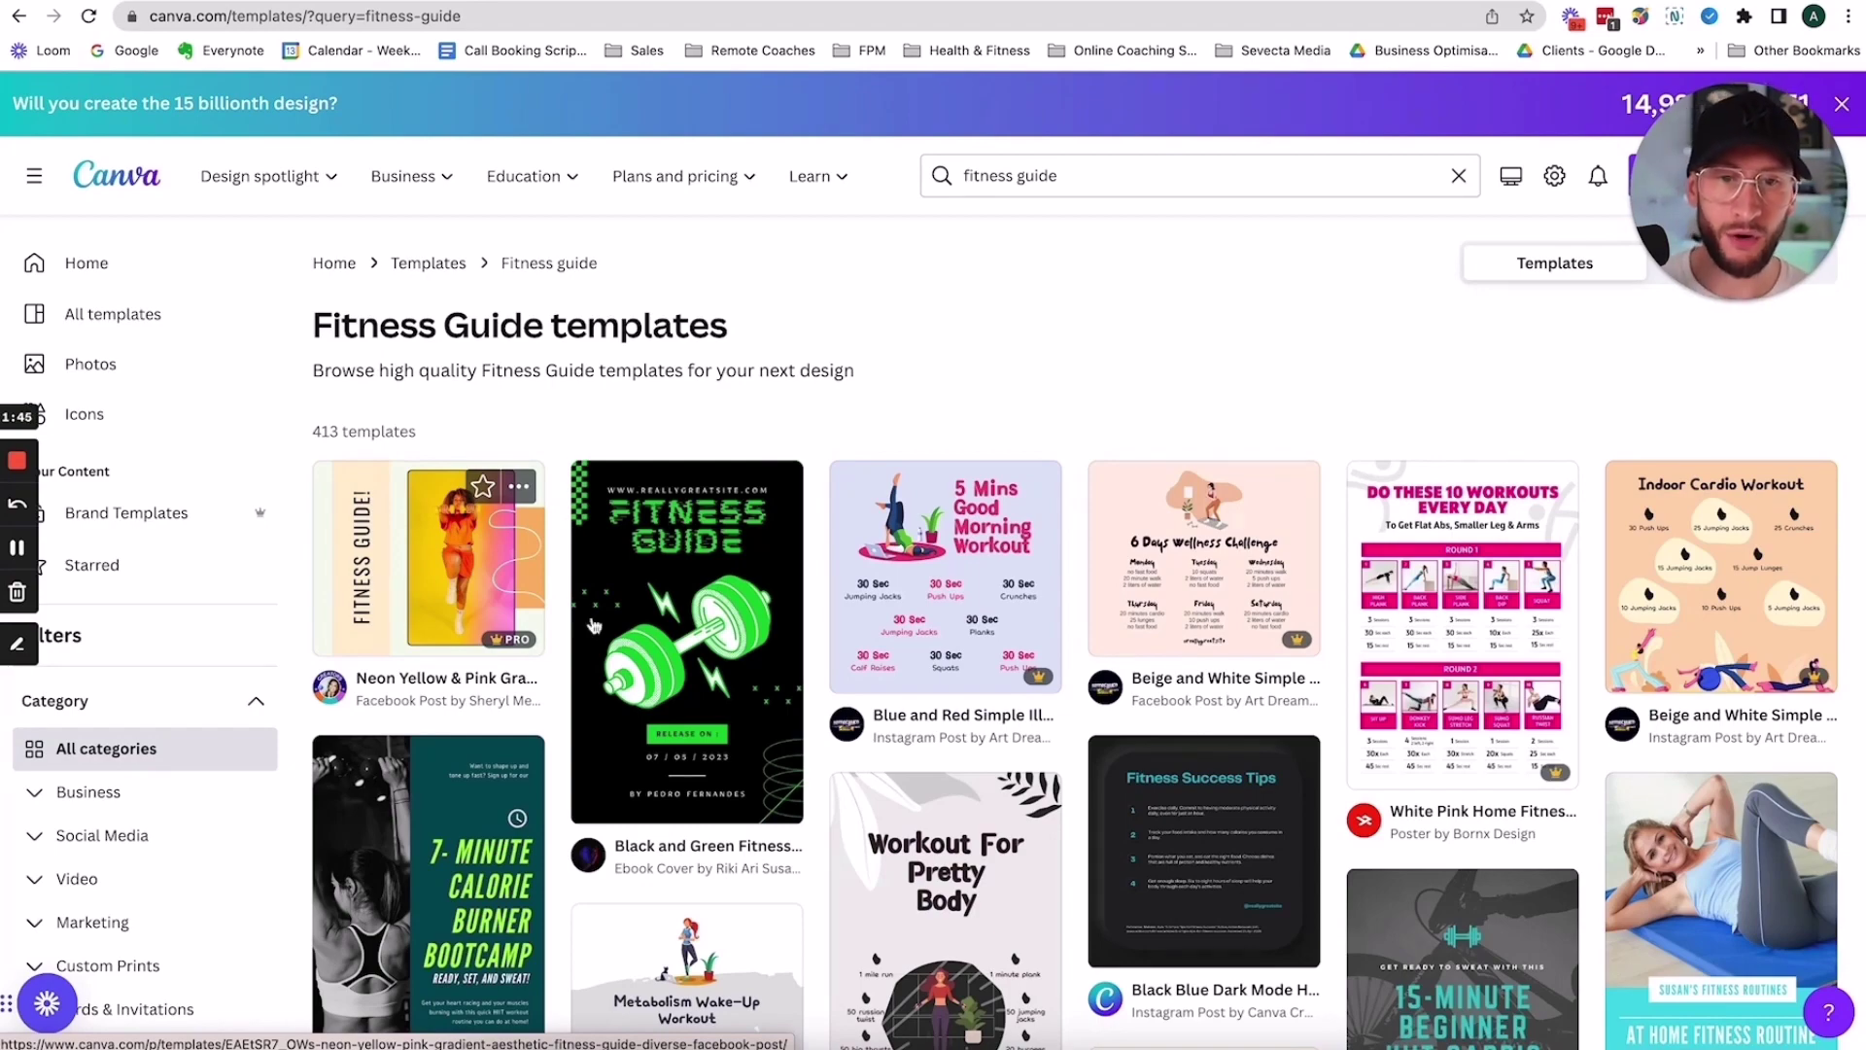
scroll(631, 653, "down", 5)
scroll(632, 653, "down", 3)
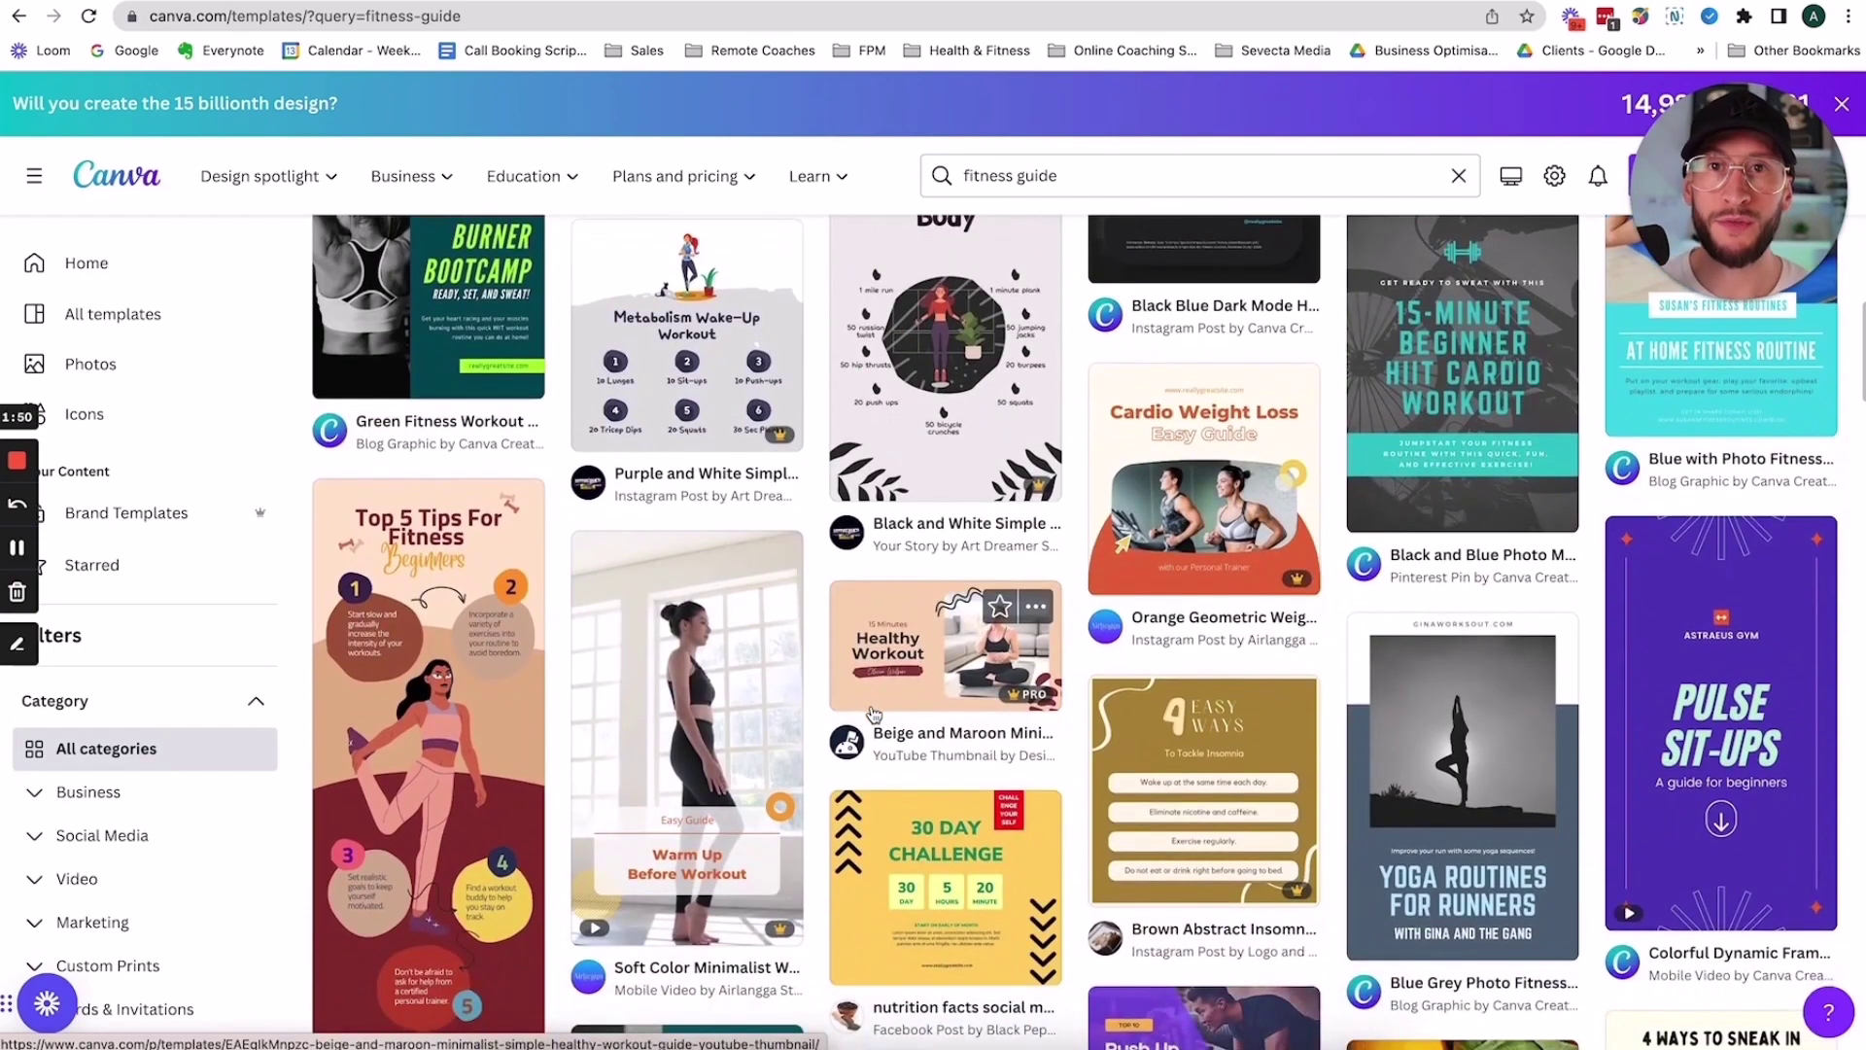
left_click(1531, 720)
Start a design from the template and turn its blue background dark teal
left_click(1414, 274)
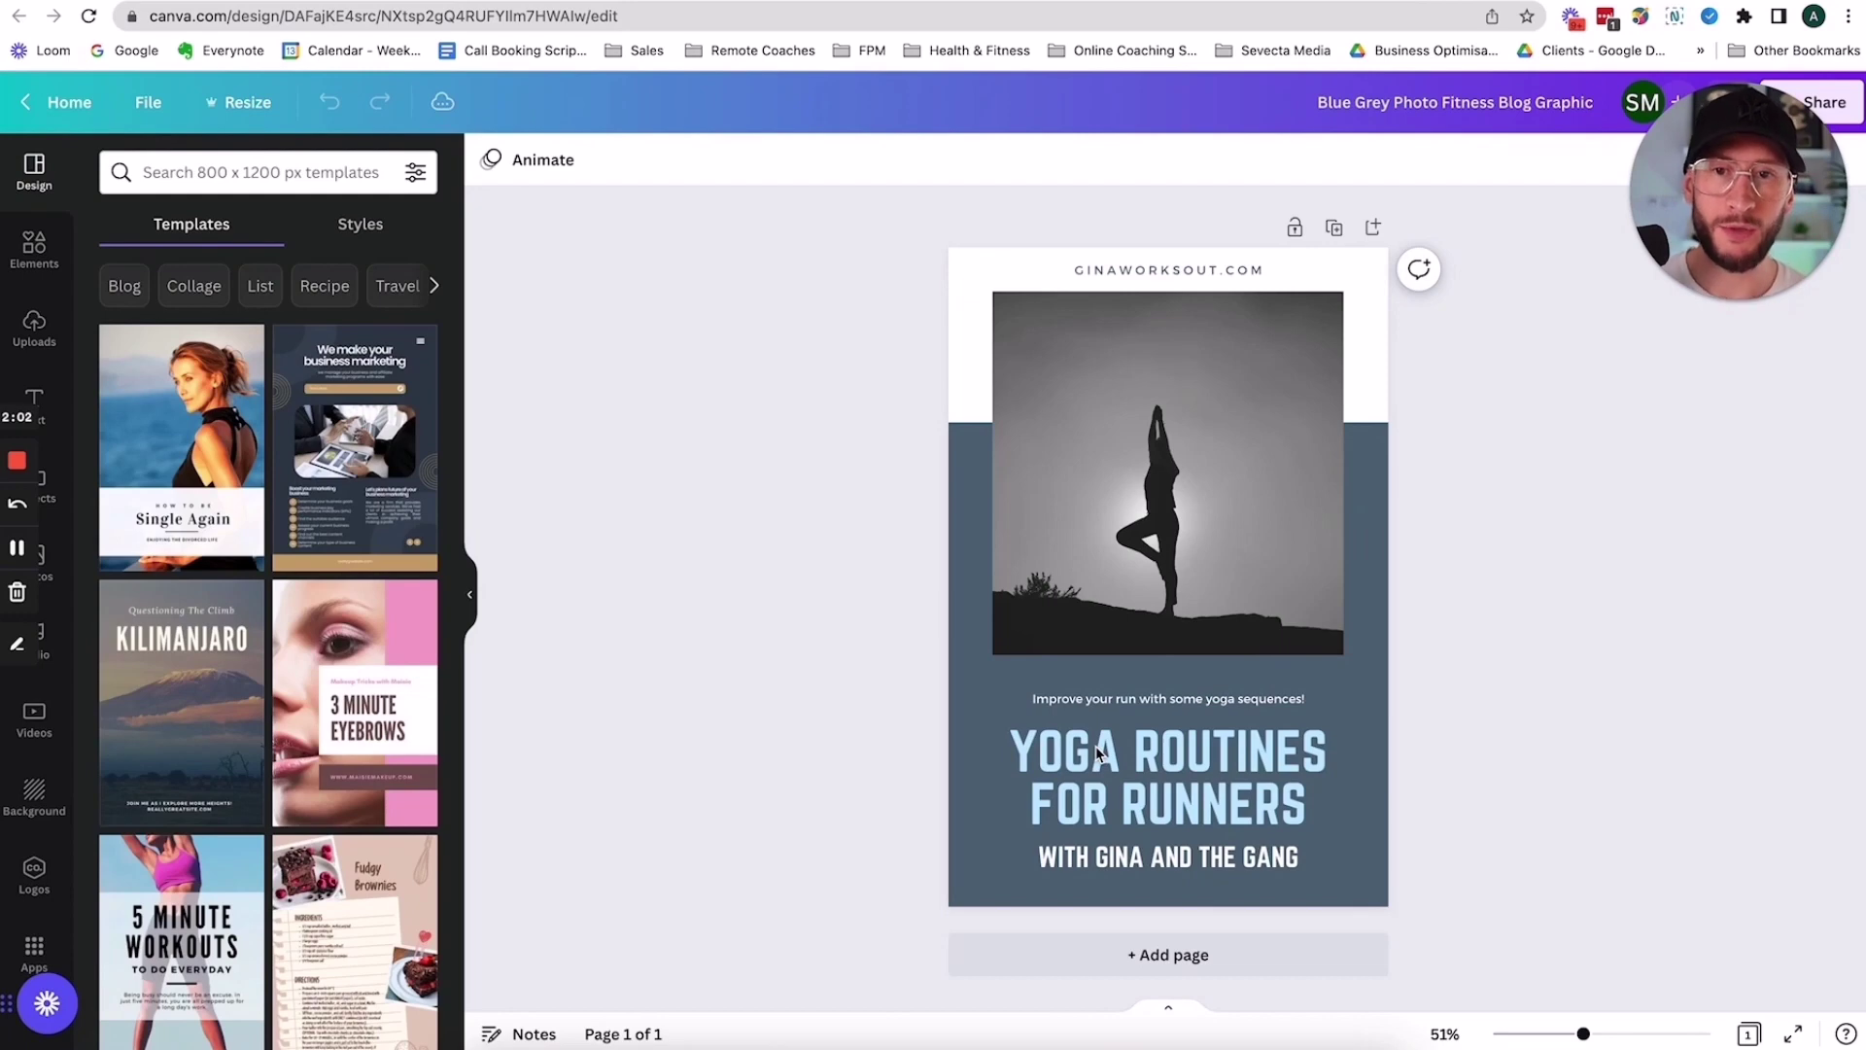
left_click(965, 665)
left_click(490, 159)
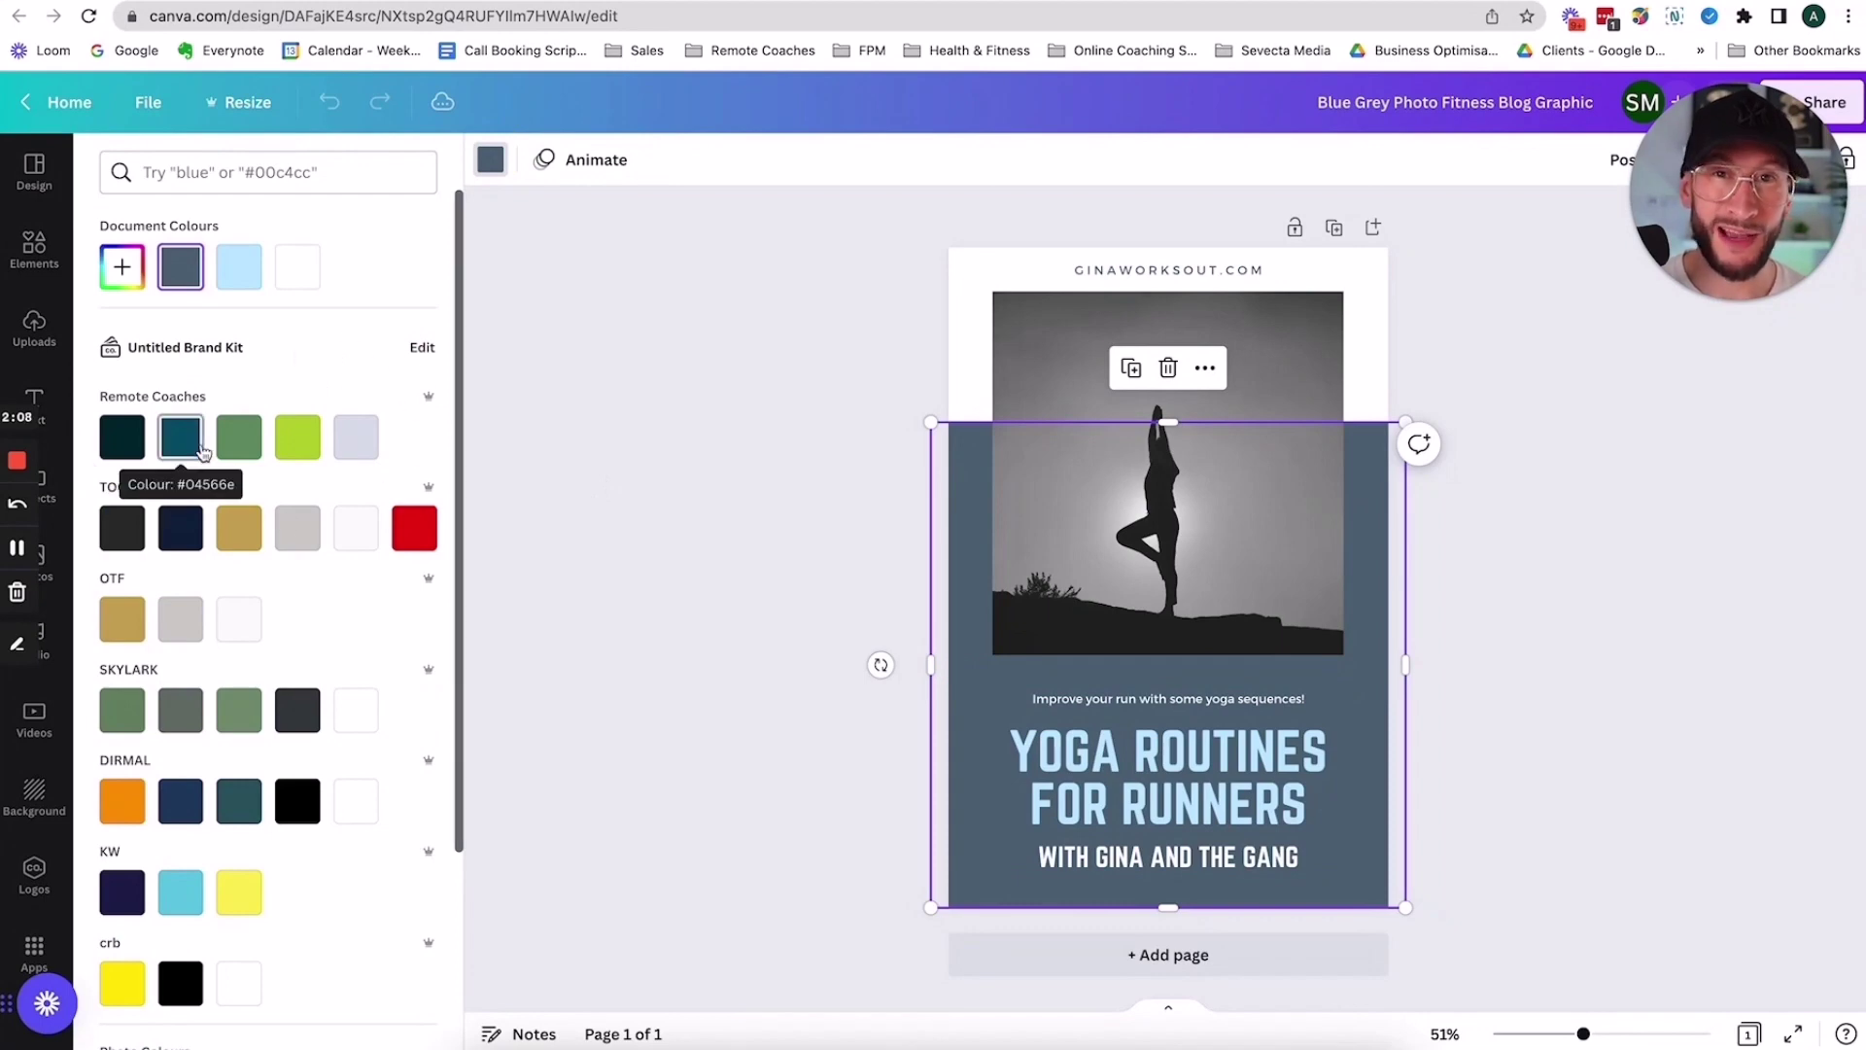
left_click(126, 439)
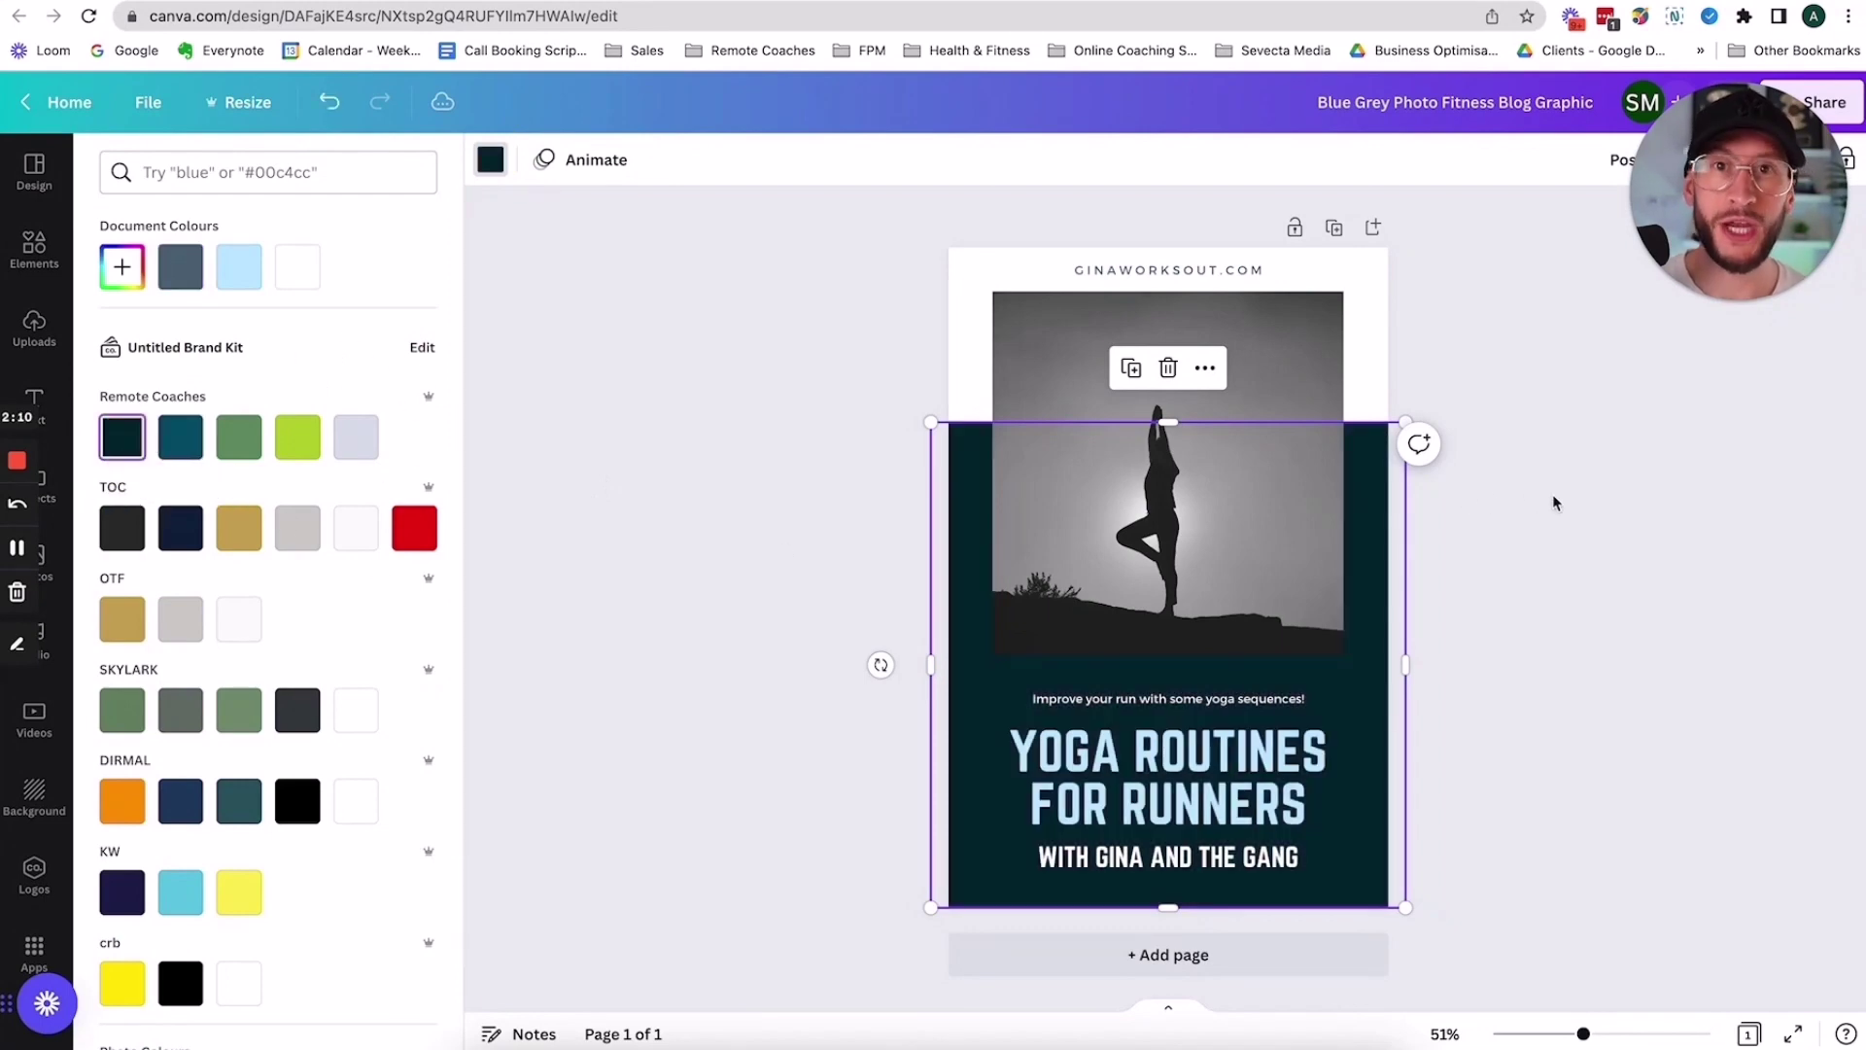
Recolour the cover's heading text green from the brand colours
left_click(1201, 773)
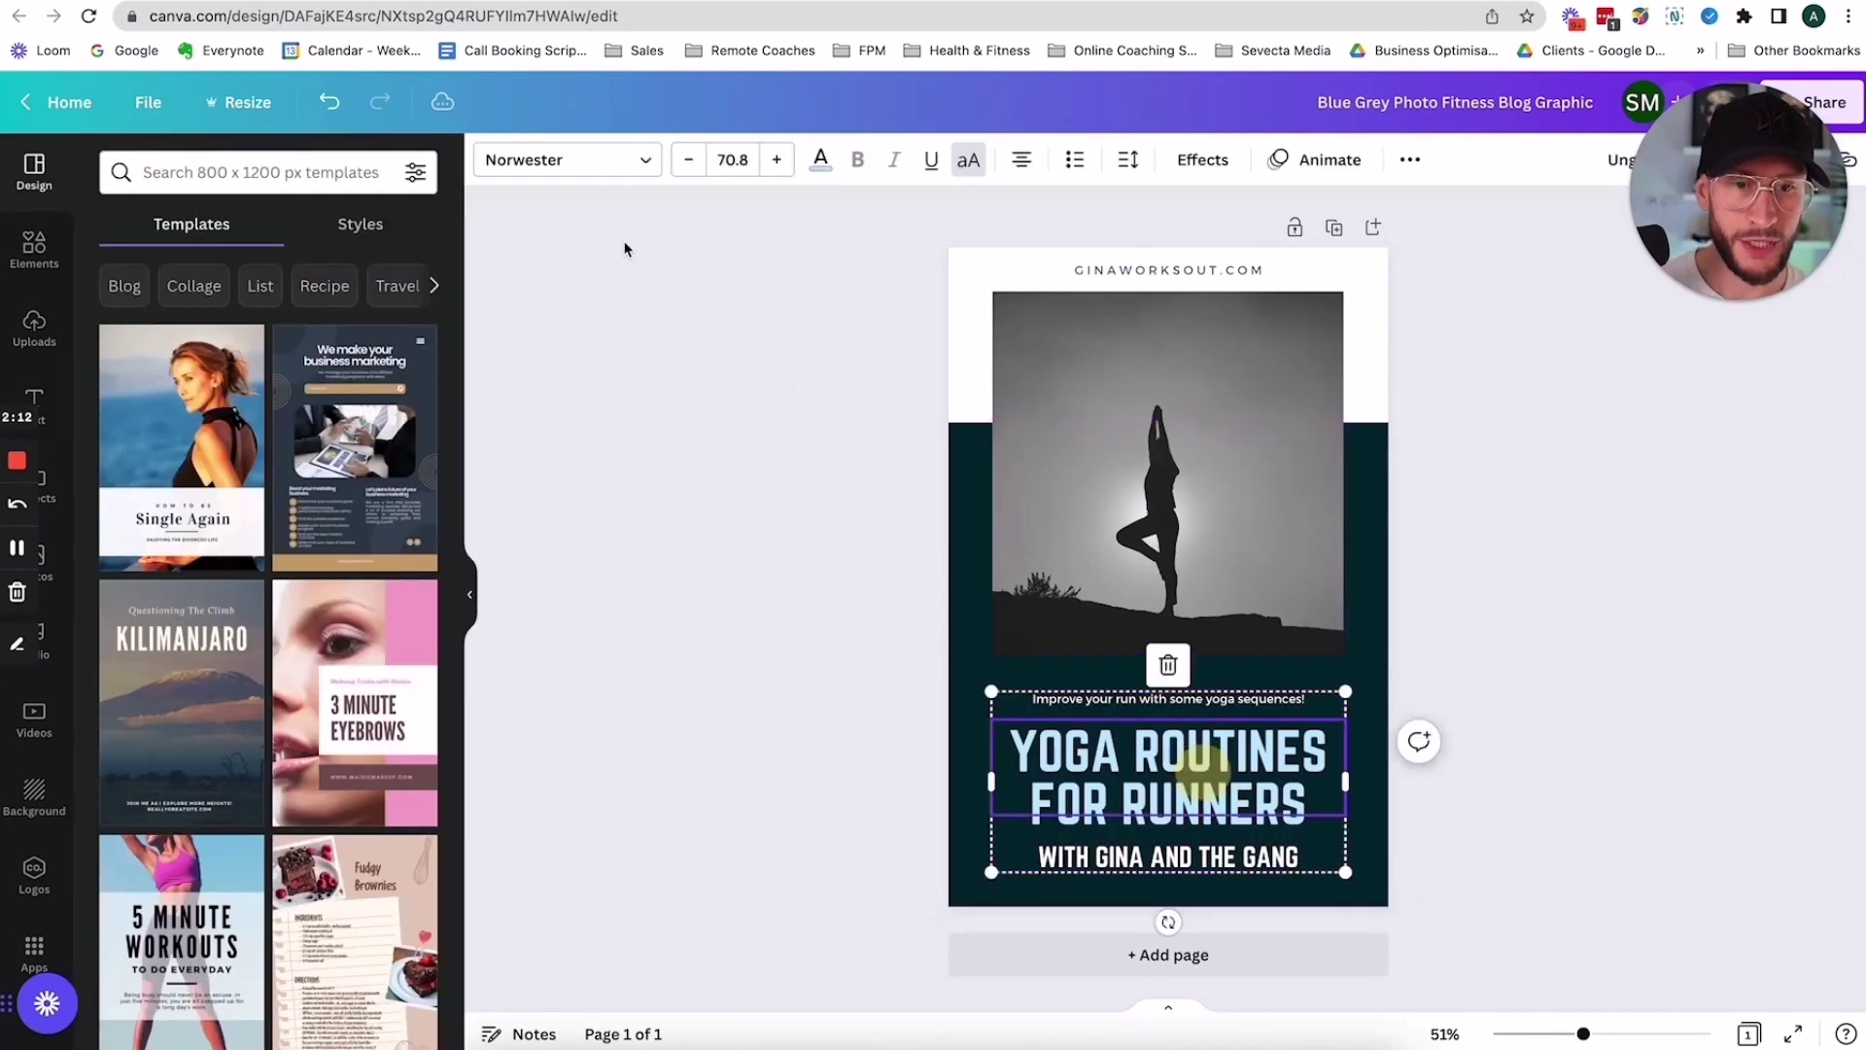
left_click(822, 161)
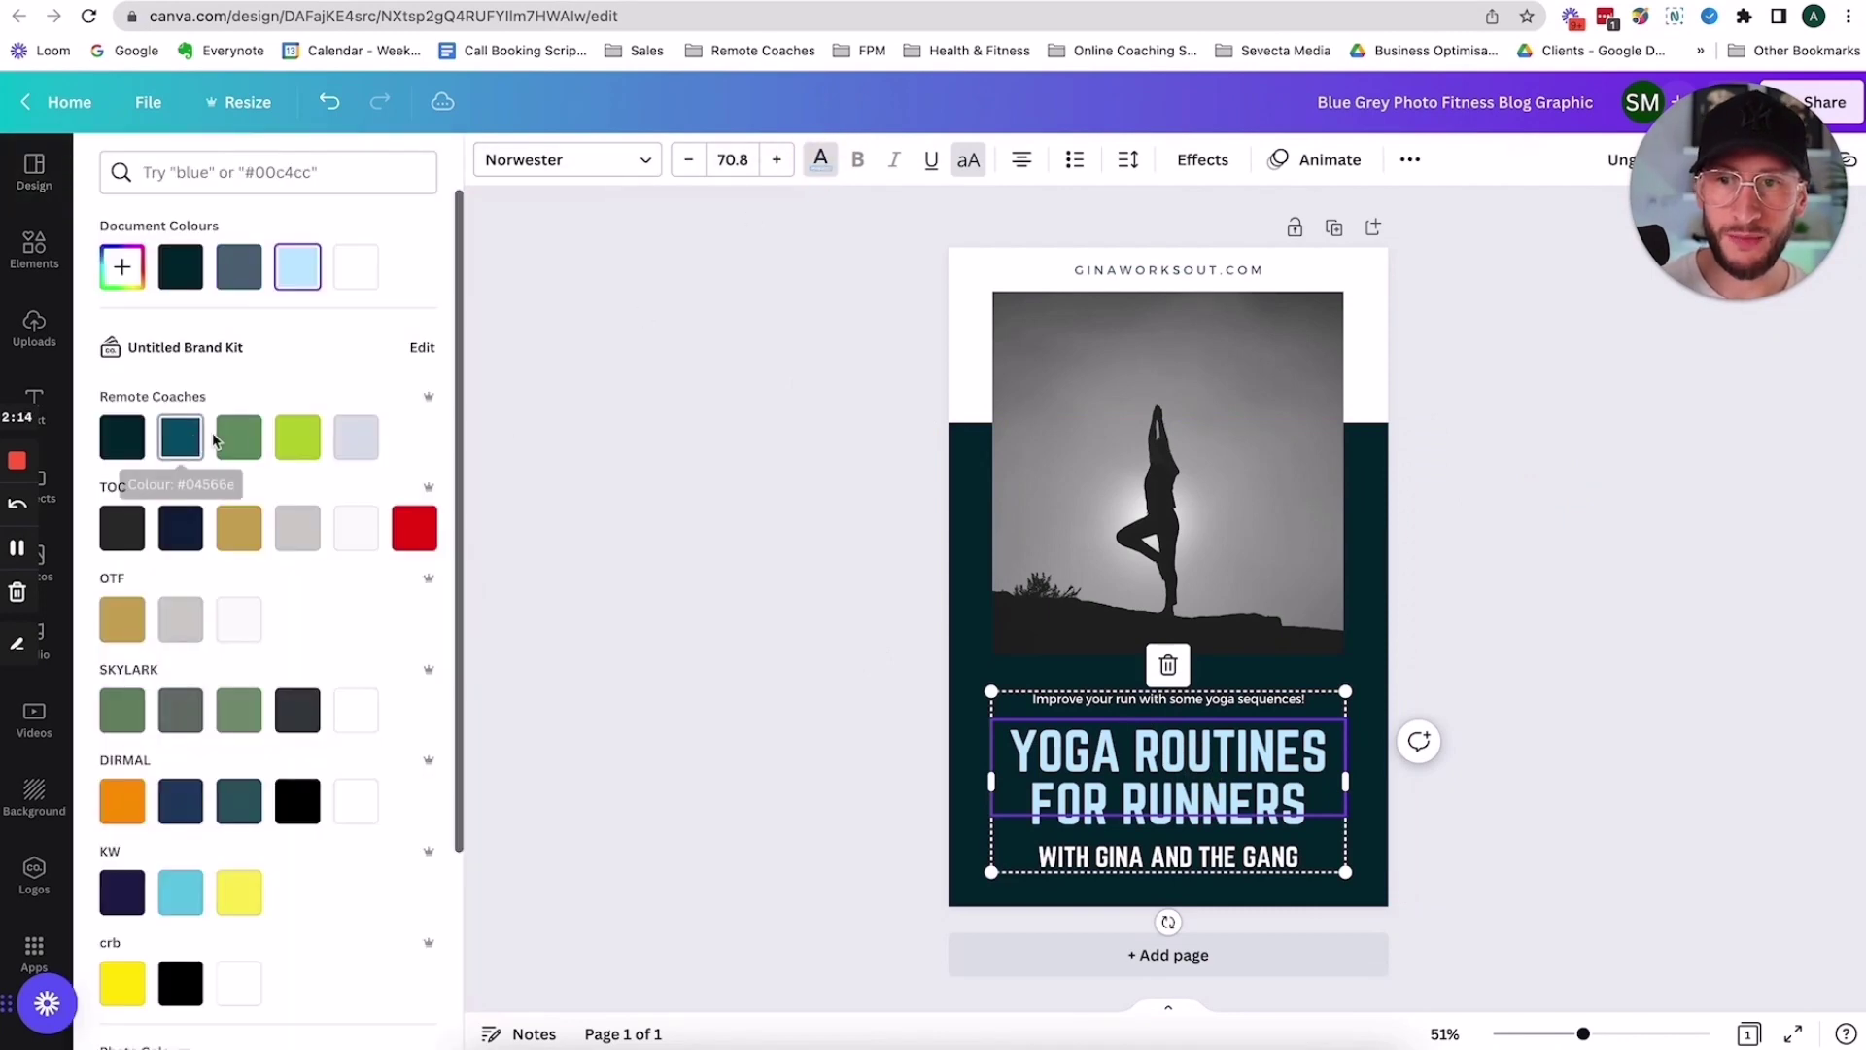
left_click(239, 437)
left_click(1476, 670)
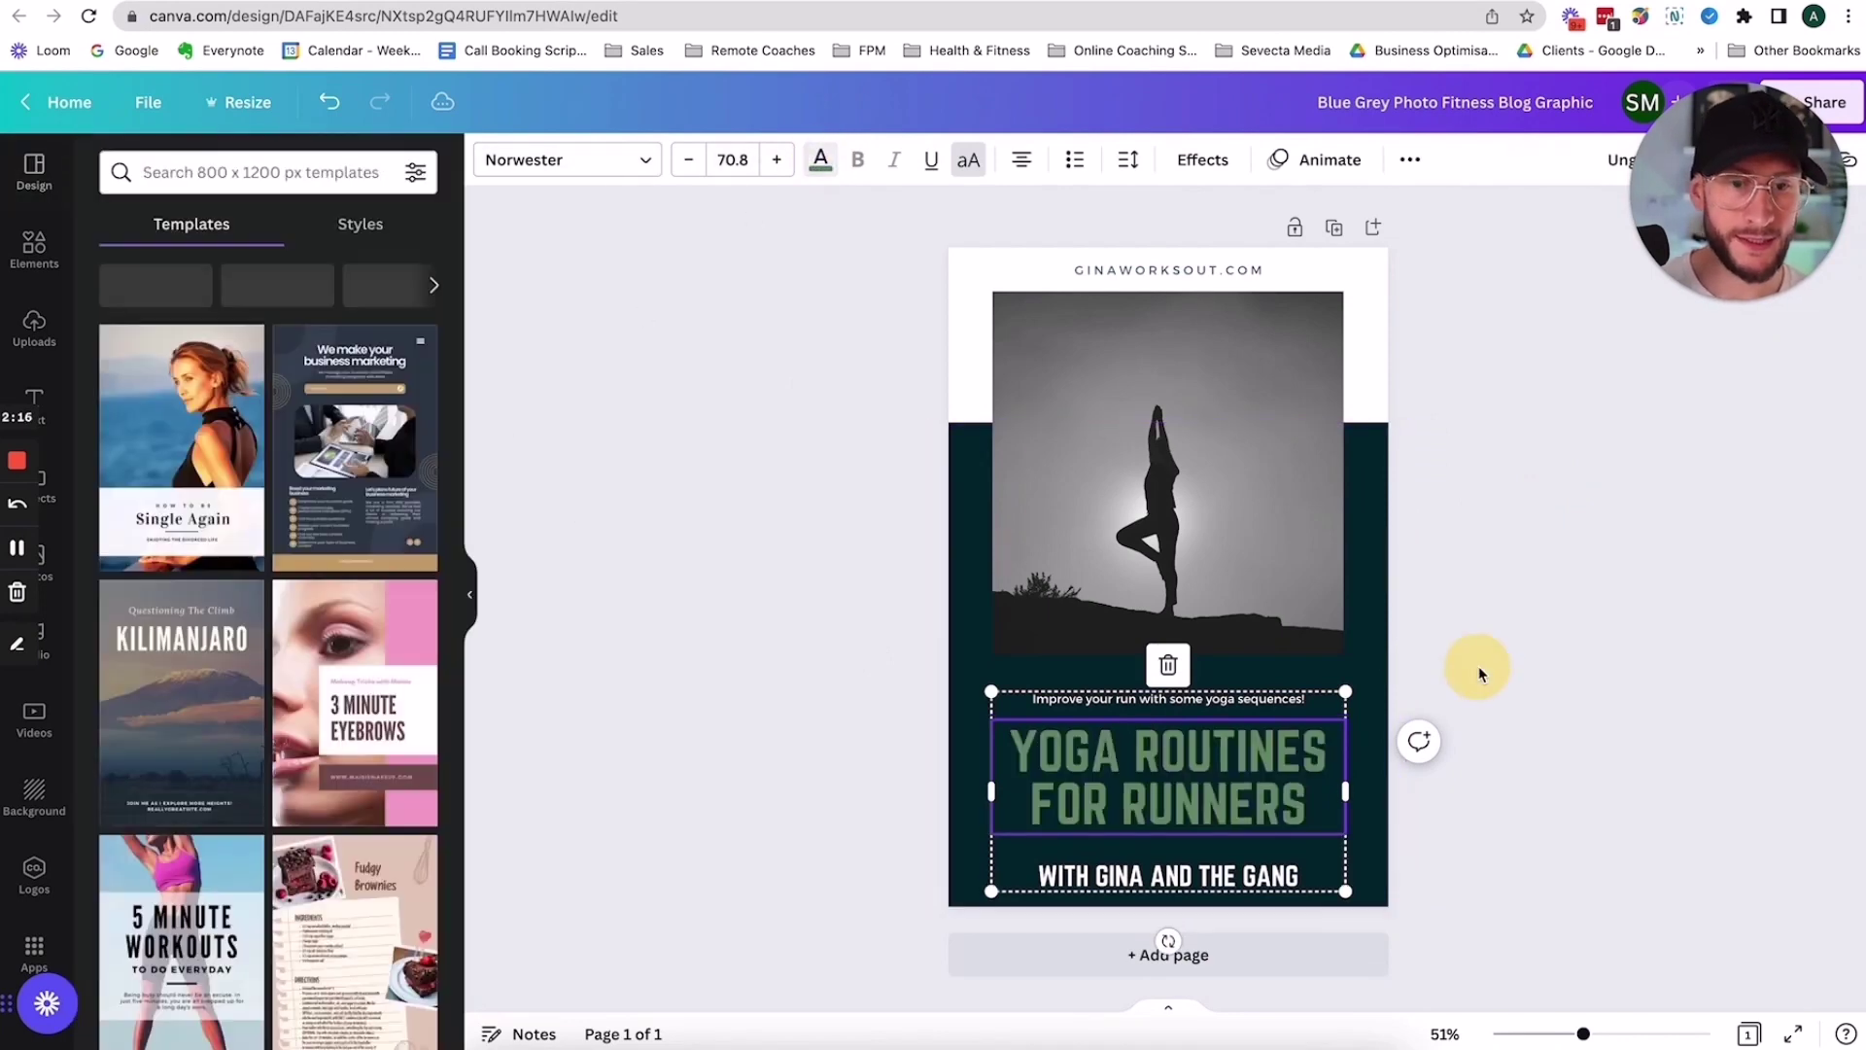
left_click(1174, 266)
left_click(1544, 394)
left_click(1075, 451)
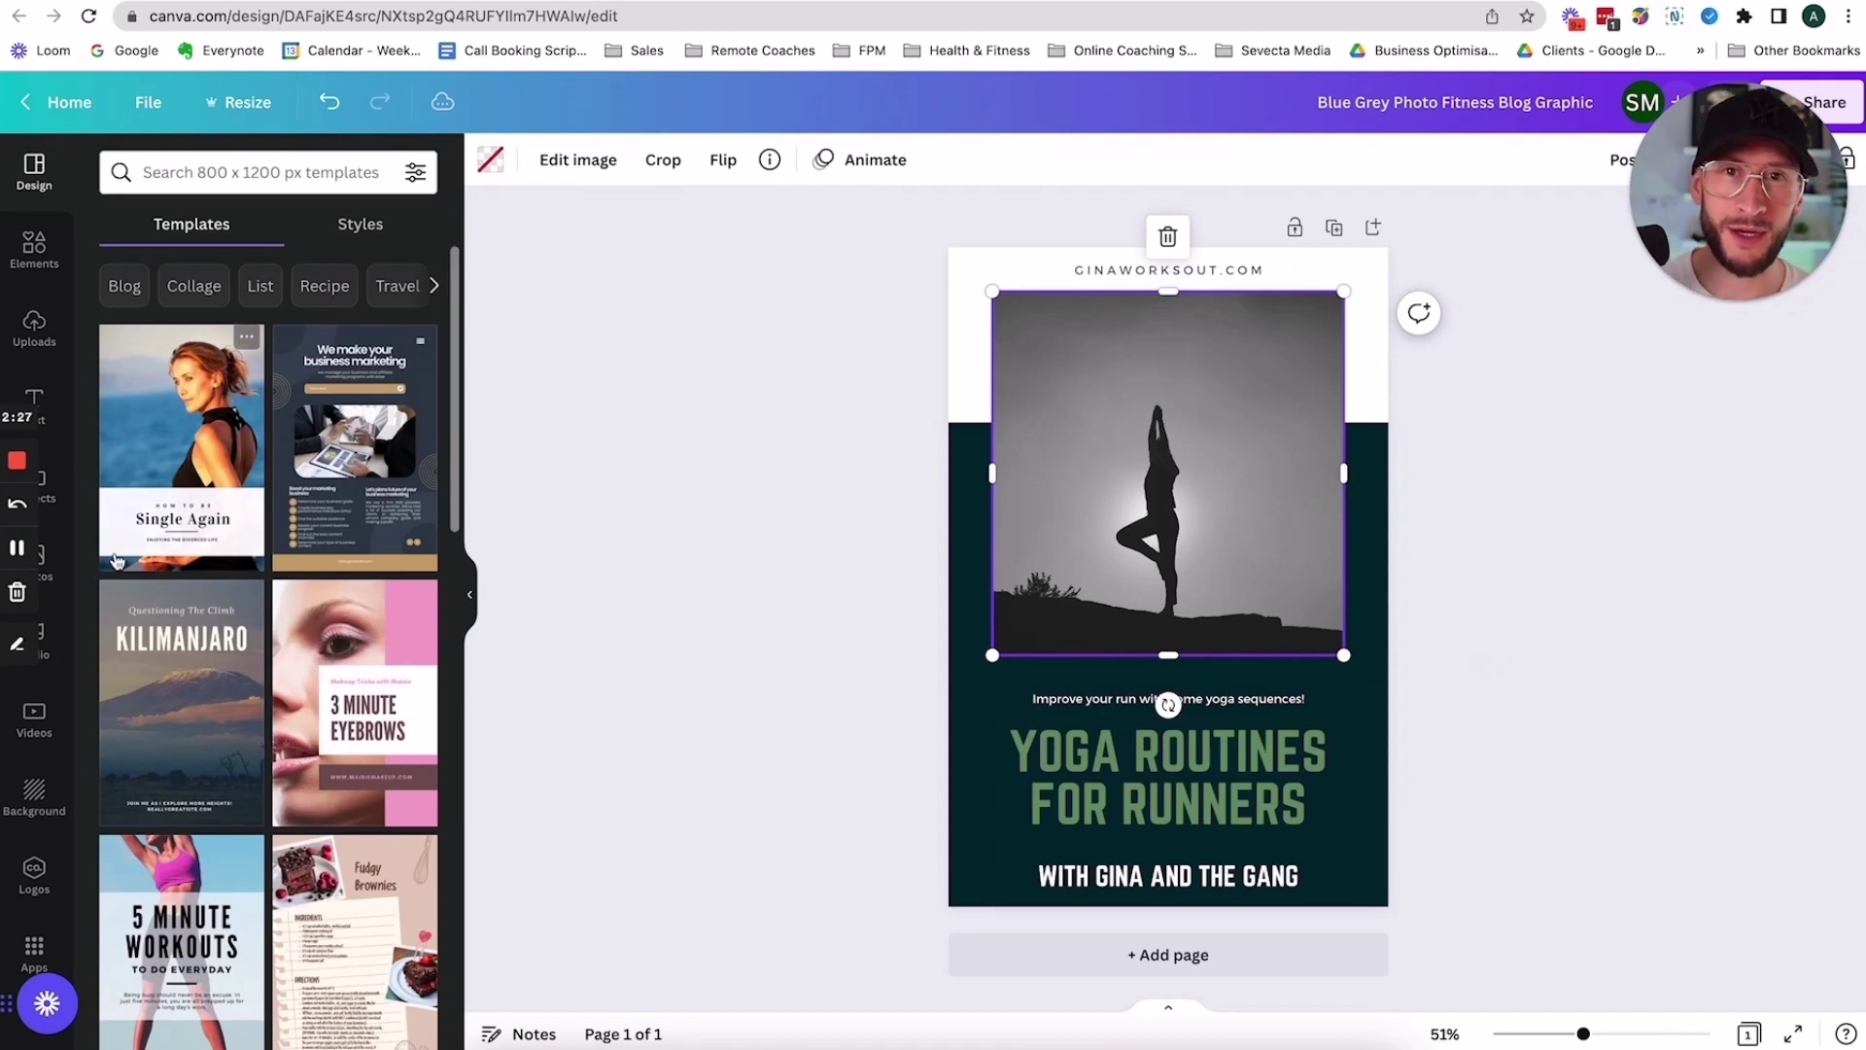
Swap in the uploaded black-and-white portrait of a man holding a phone
left_click(60, 529)
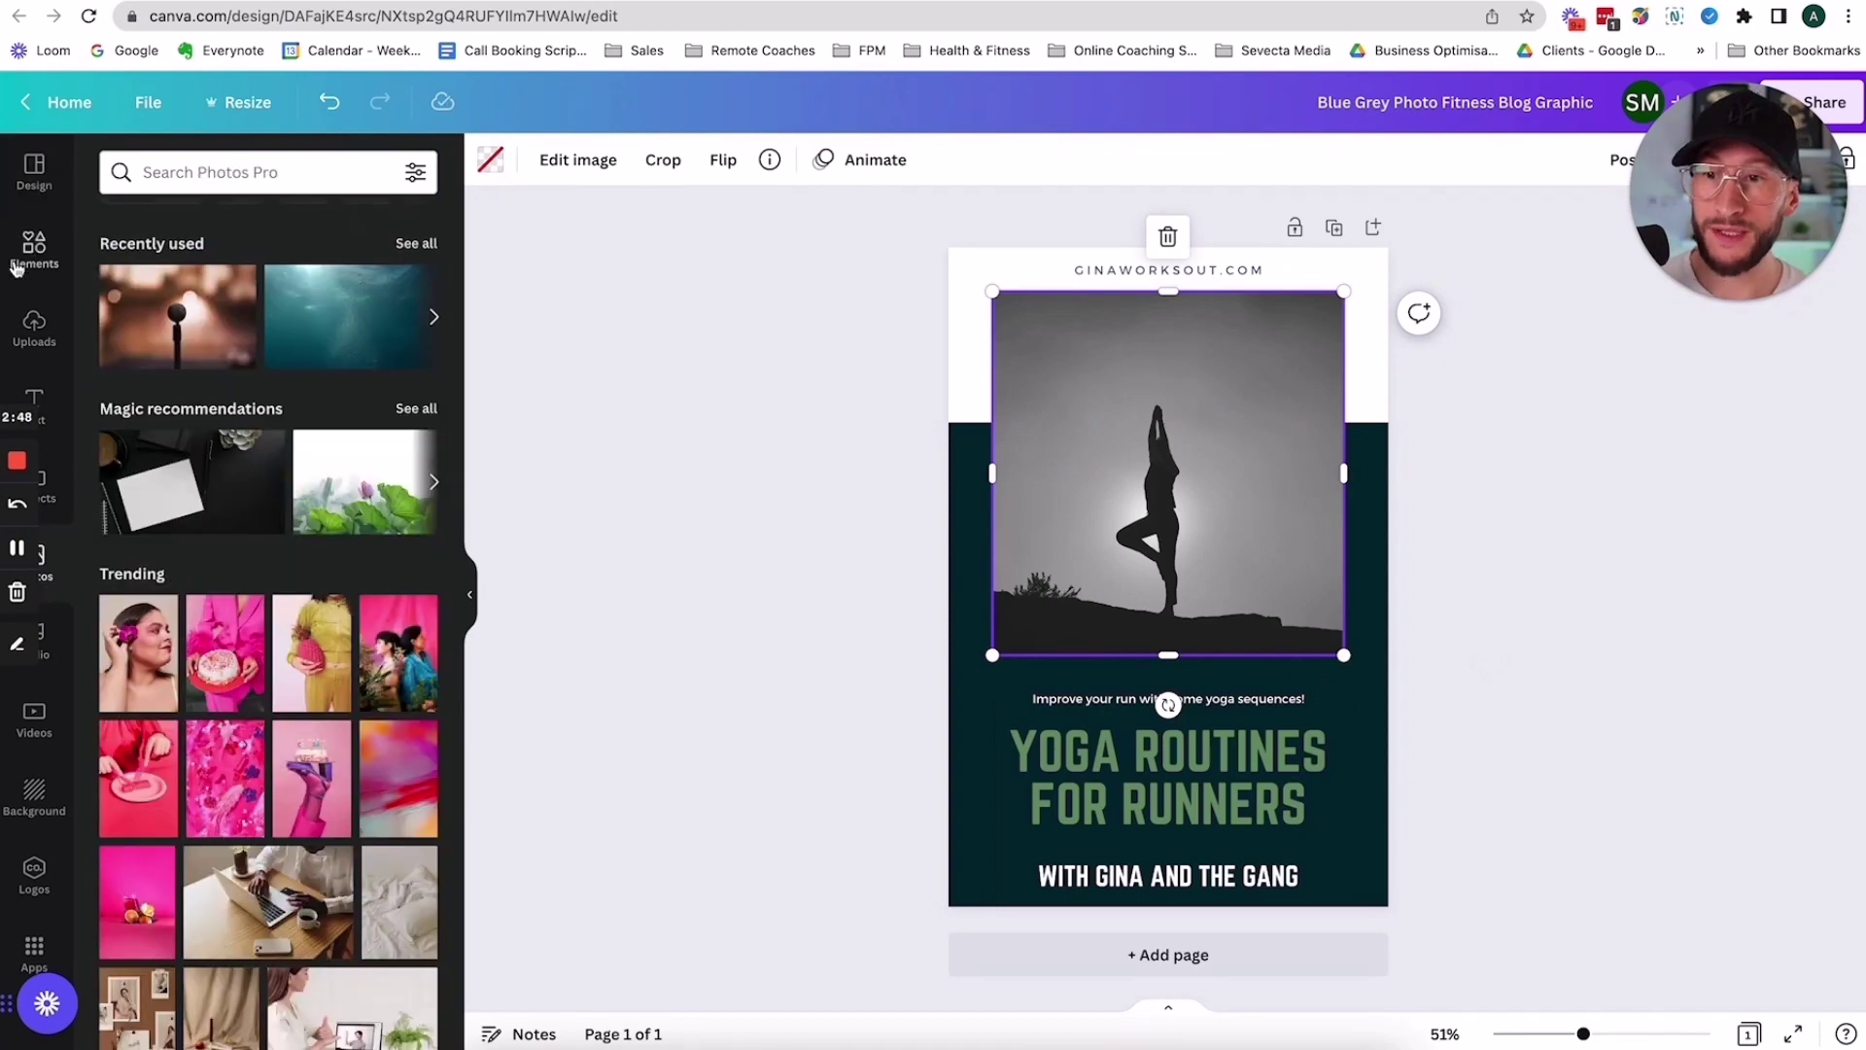
left_click(29, 324)
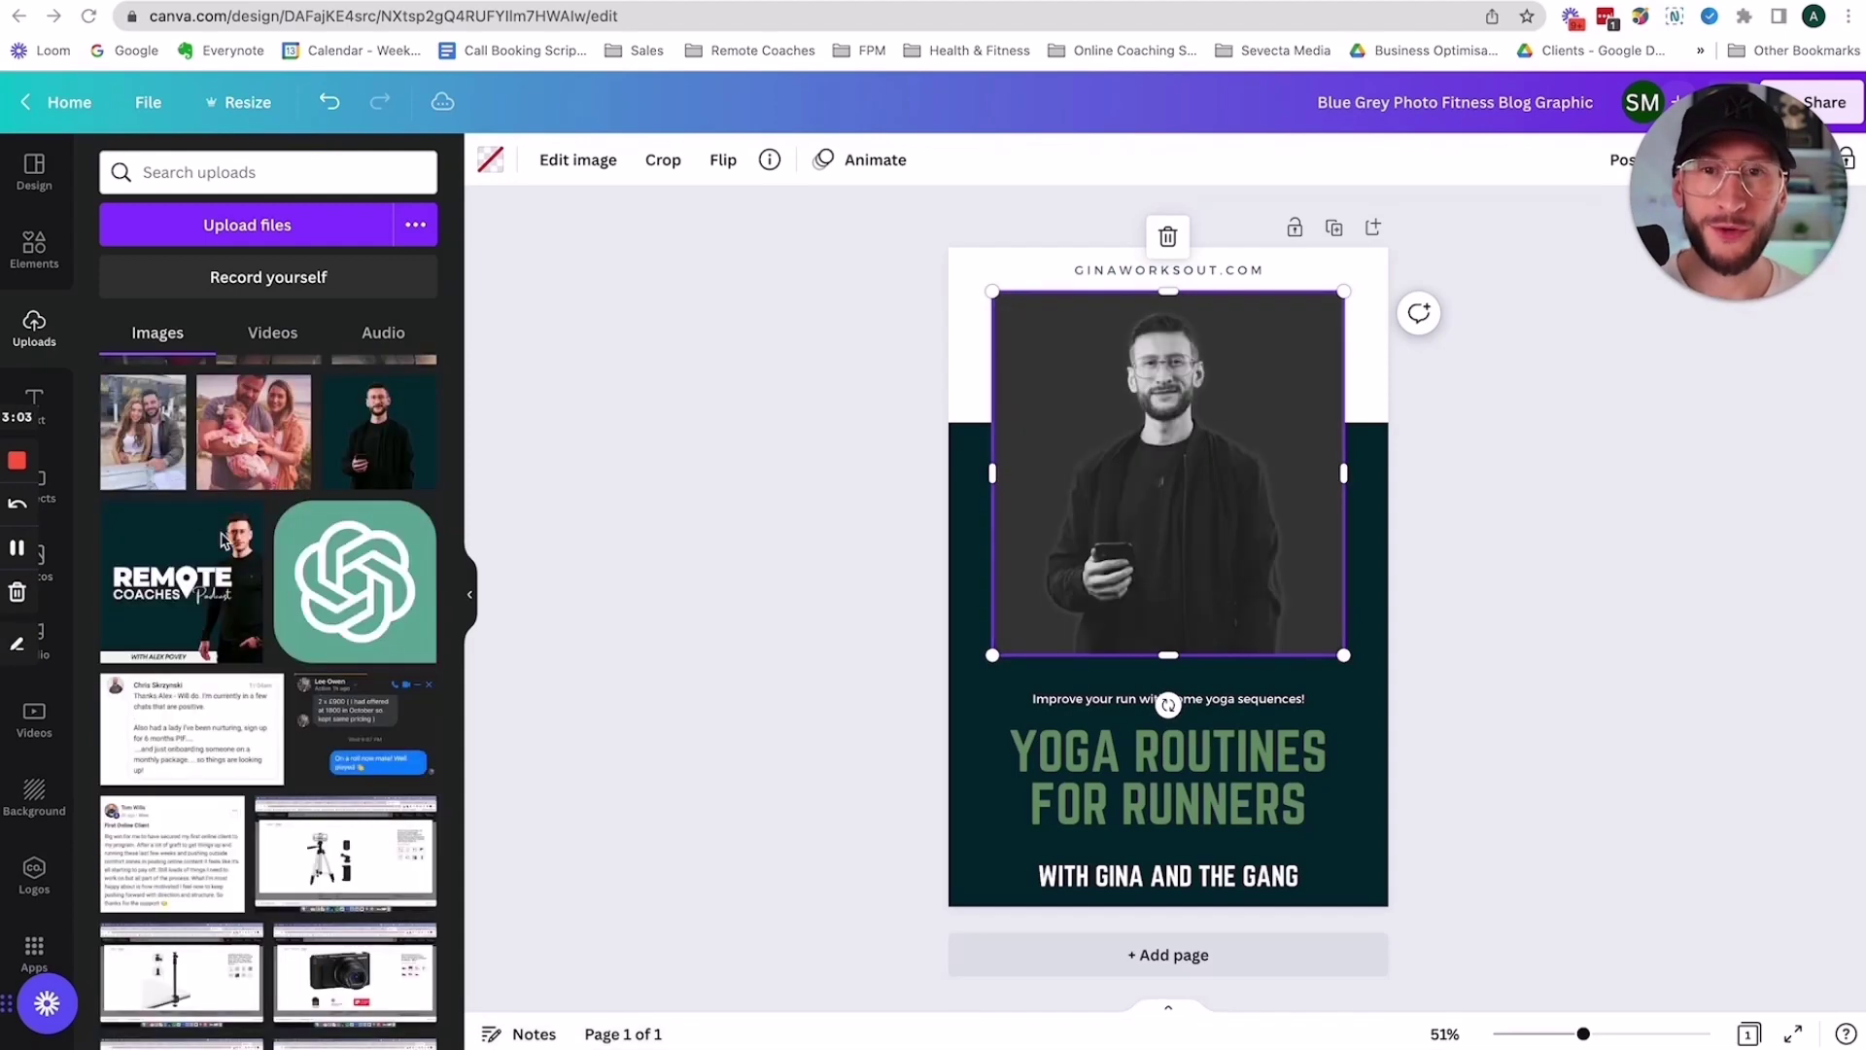
left_click(758, 398)
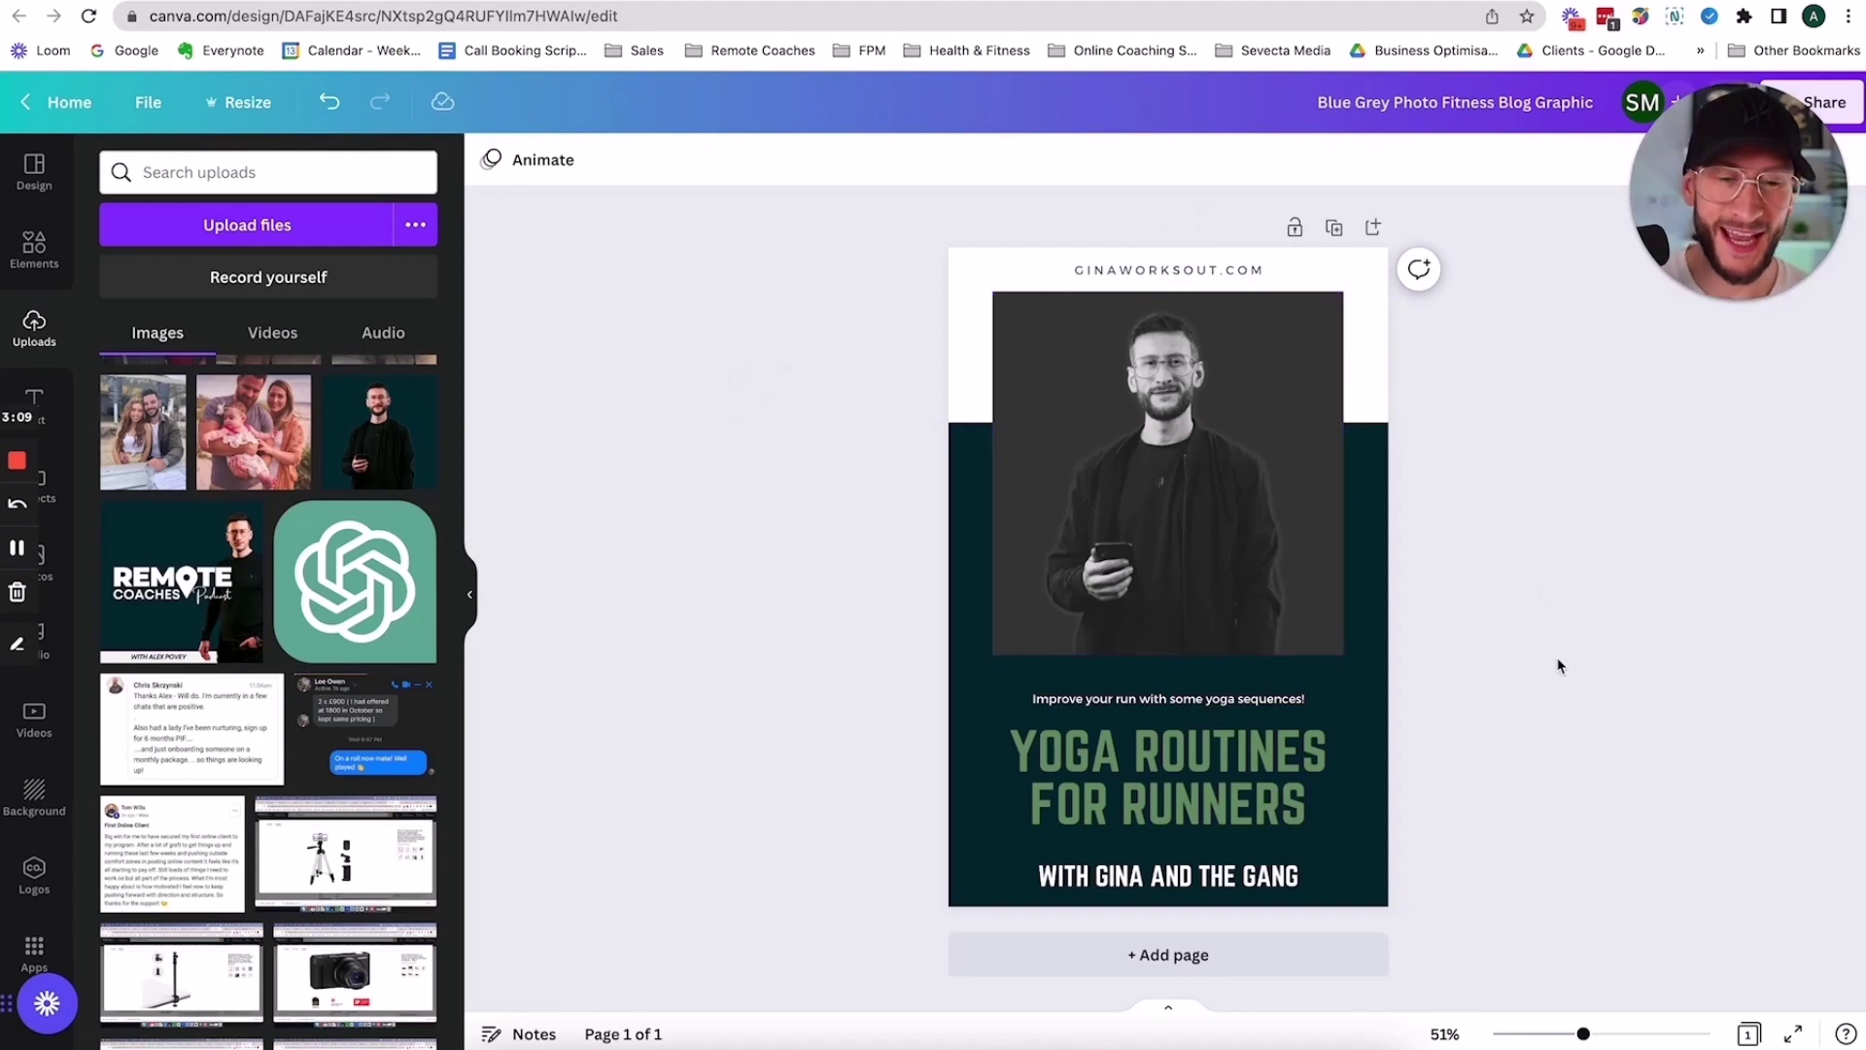
Change the top line from GINAWORKSOUT.COM to REMOTE COACHES ACADEMY
left_click(1181, 274)
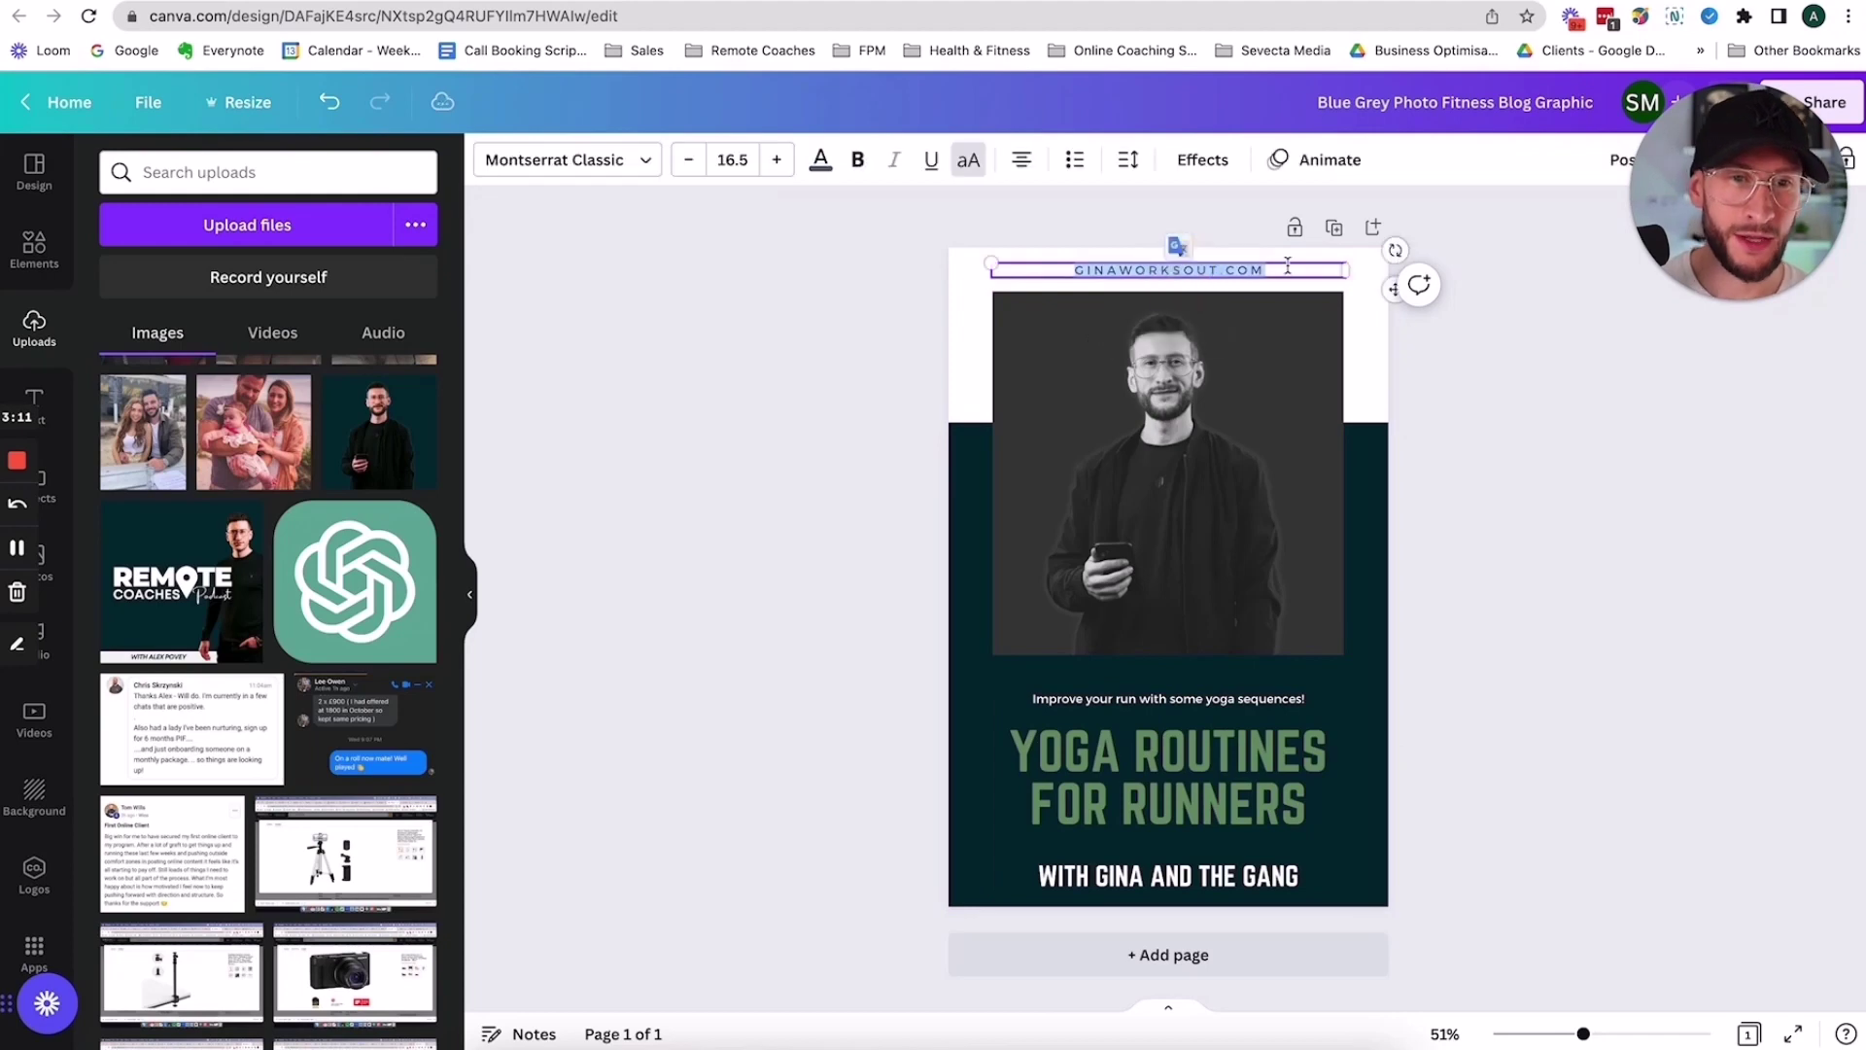
left_click_drag(1283, 271, 1022, 264)
type("REMOTE CIAC")
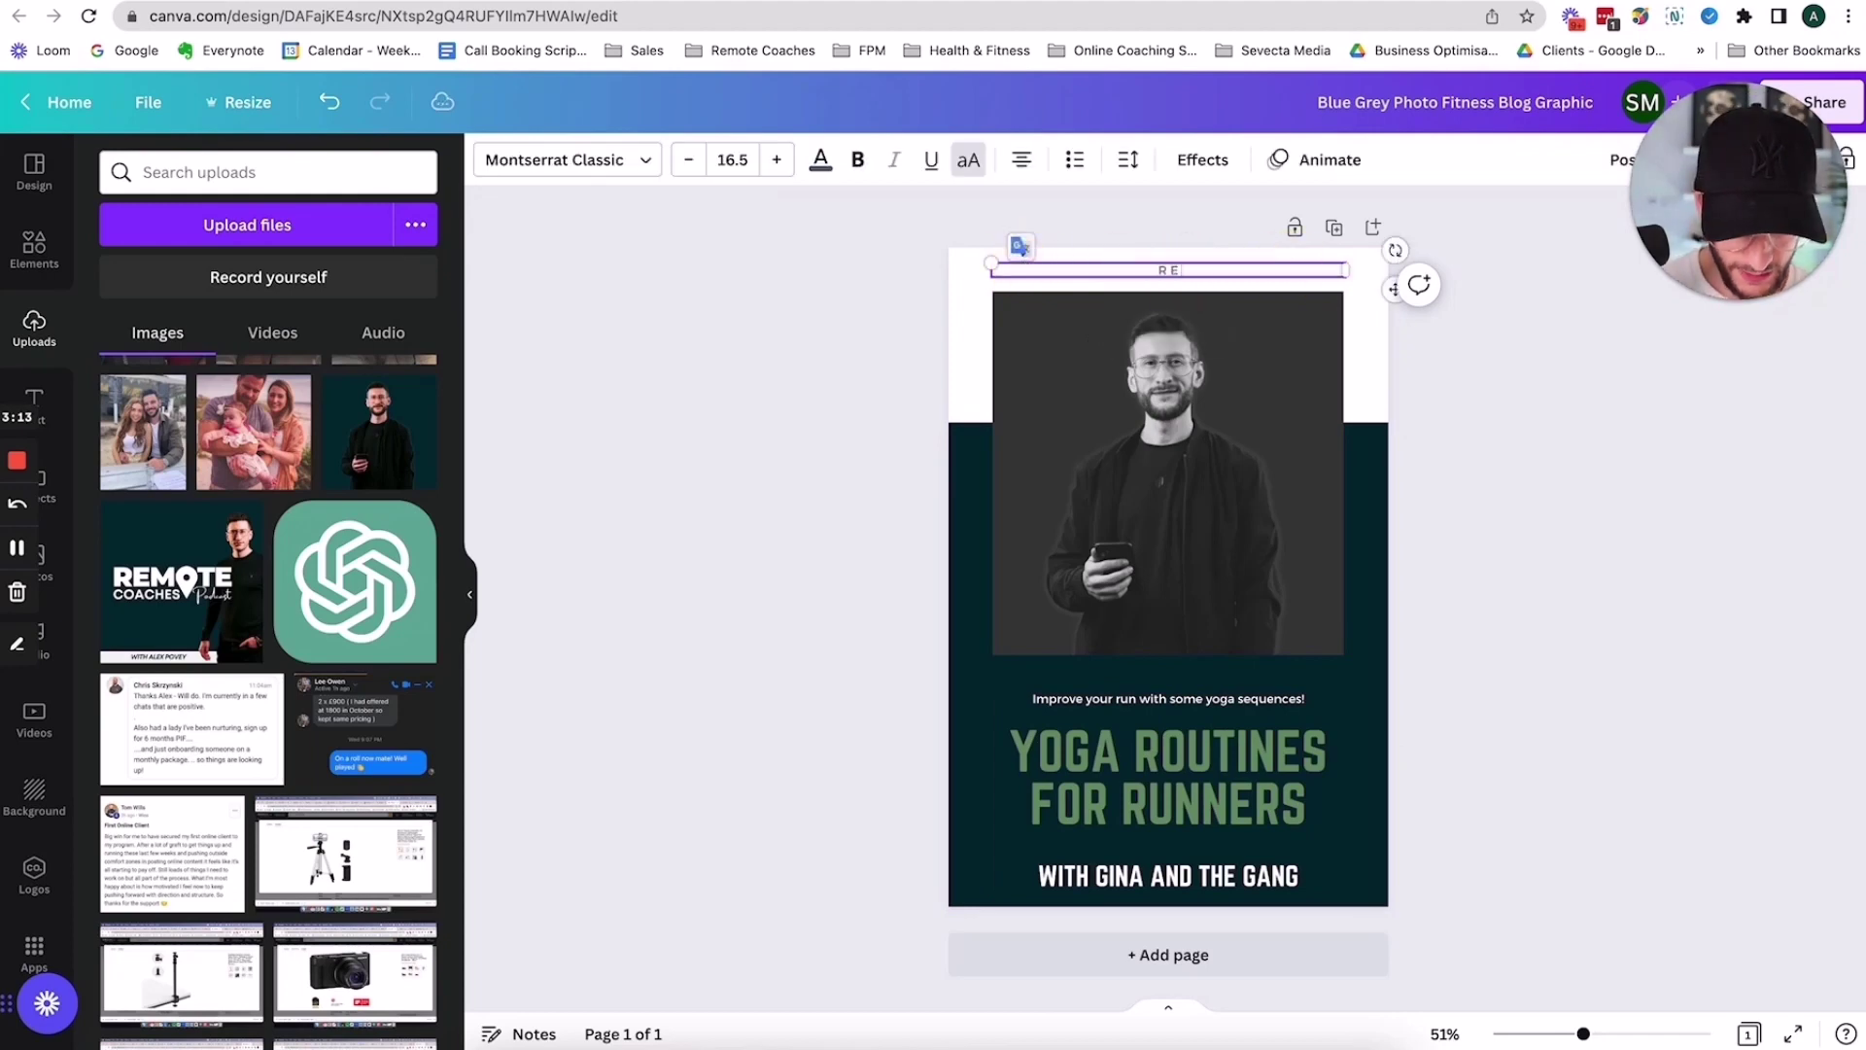
key("BackSpace")
key("BackSpace")
key("BackSpace")
type("OACHES ACADEMY")
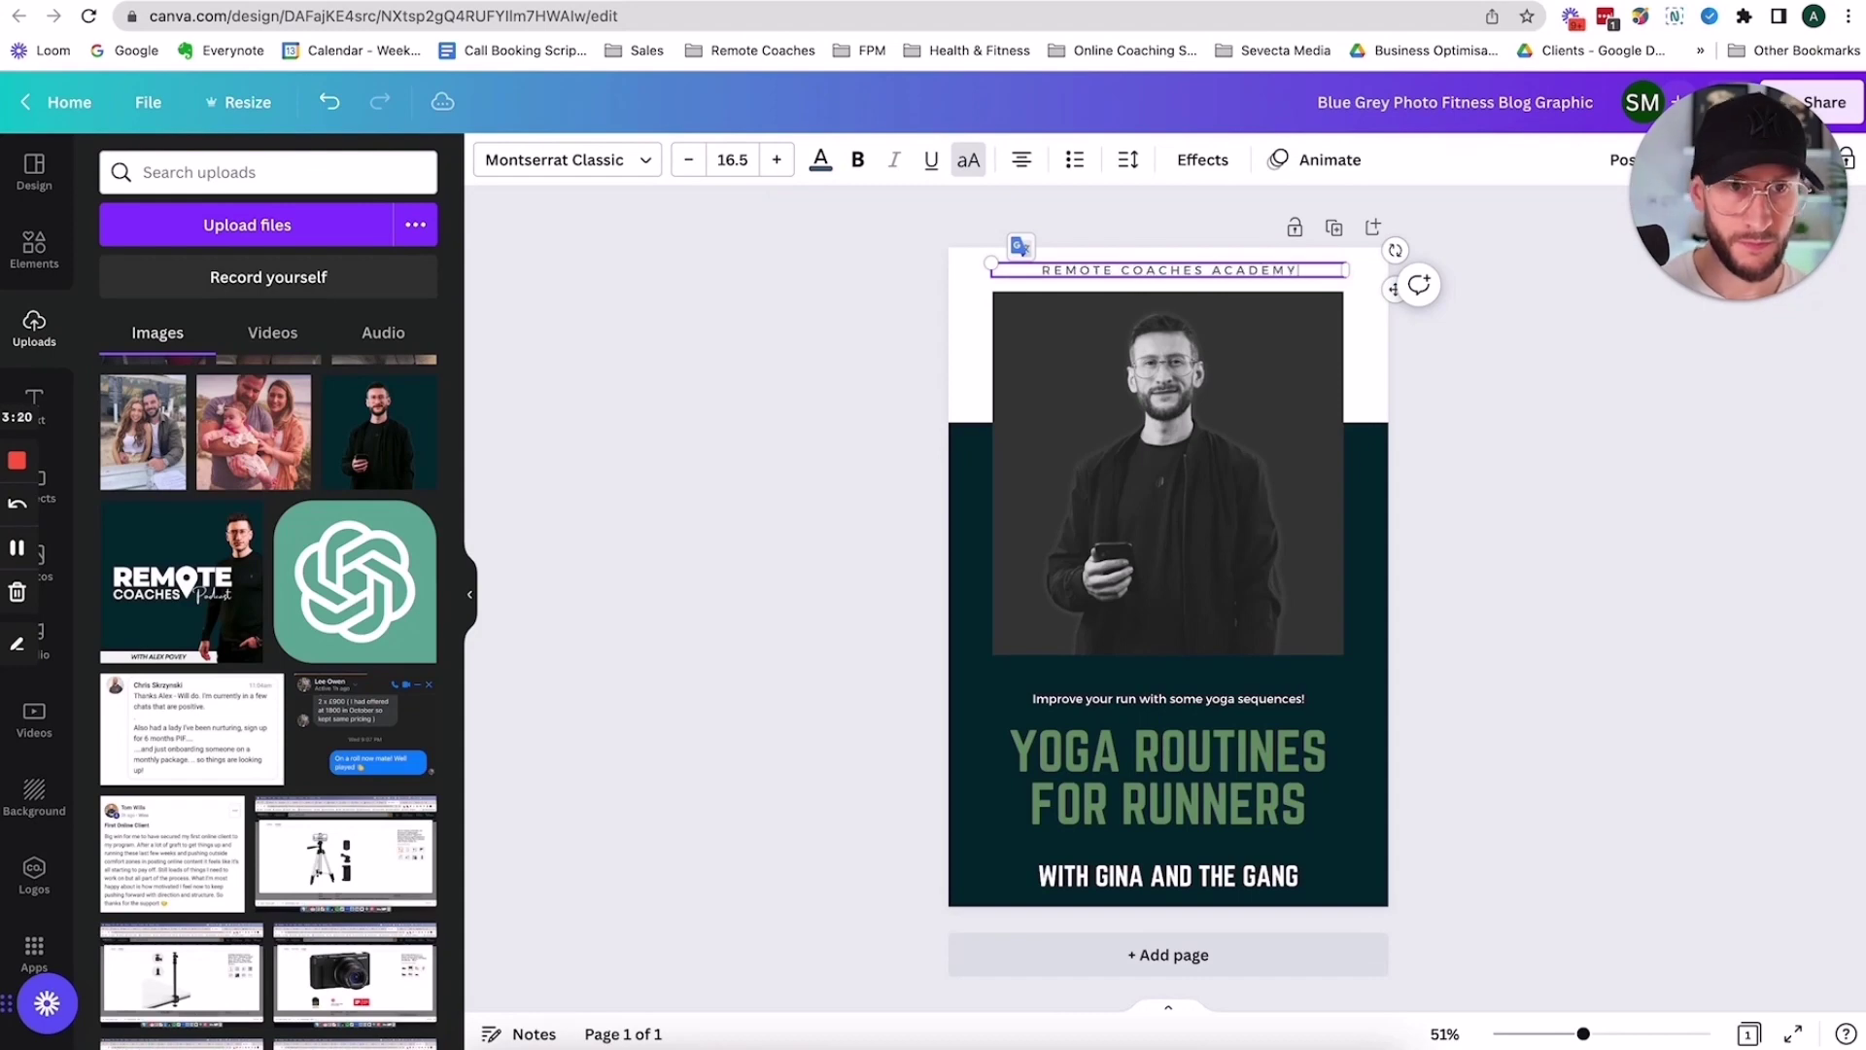
Copy the Facebook post headline to go over the cover title
left_click(1108, 771)
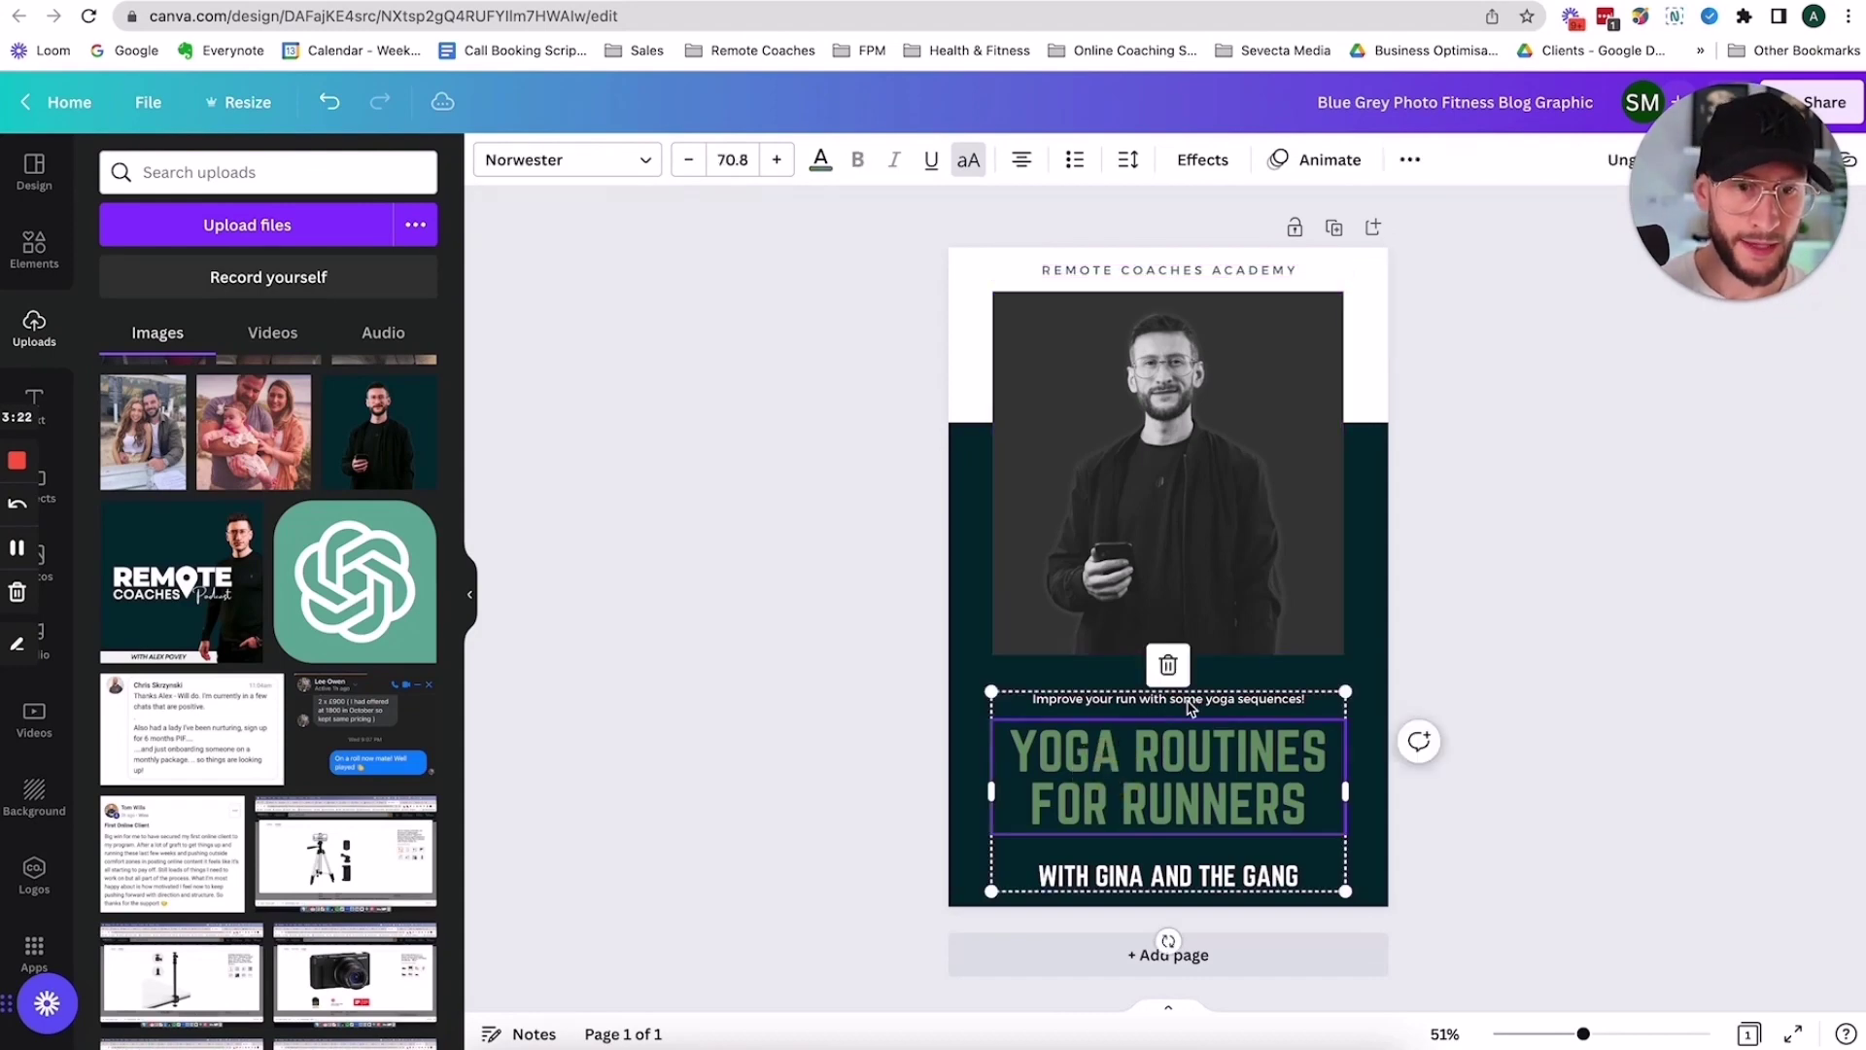
double_click(1304, 699)
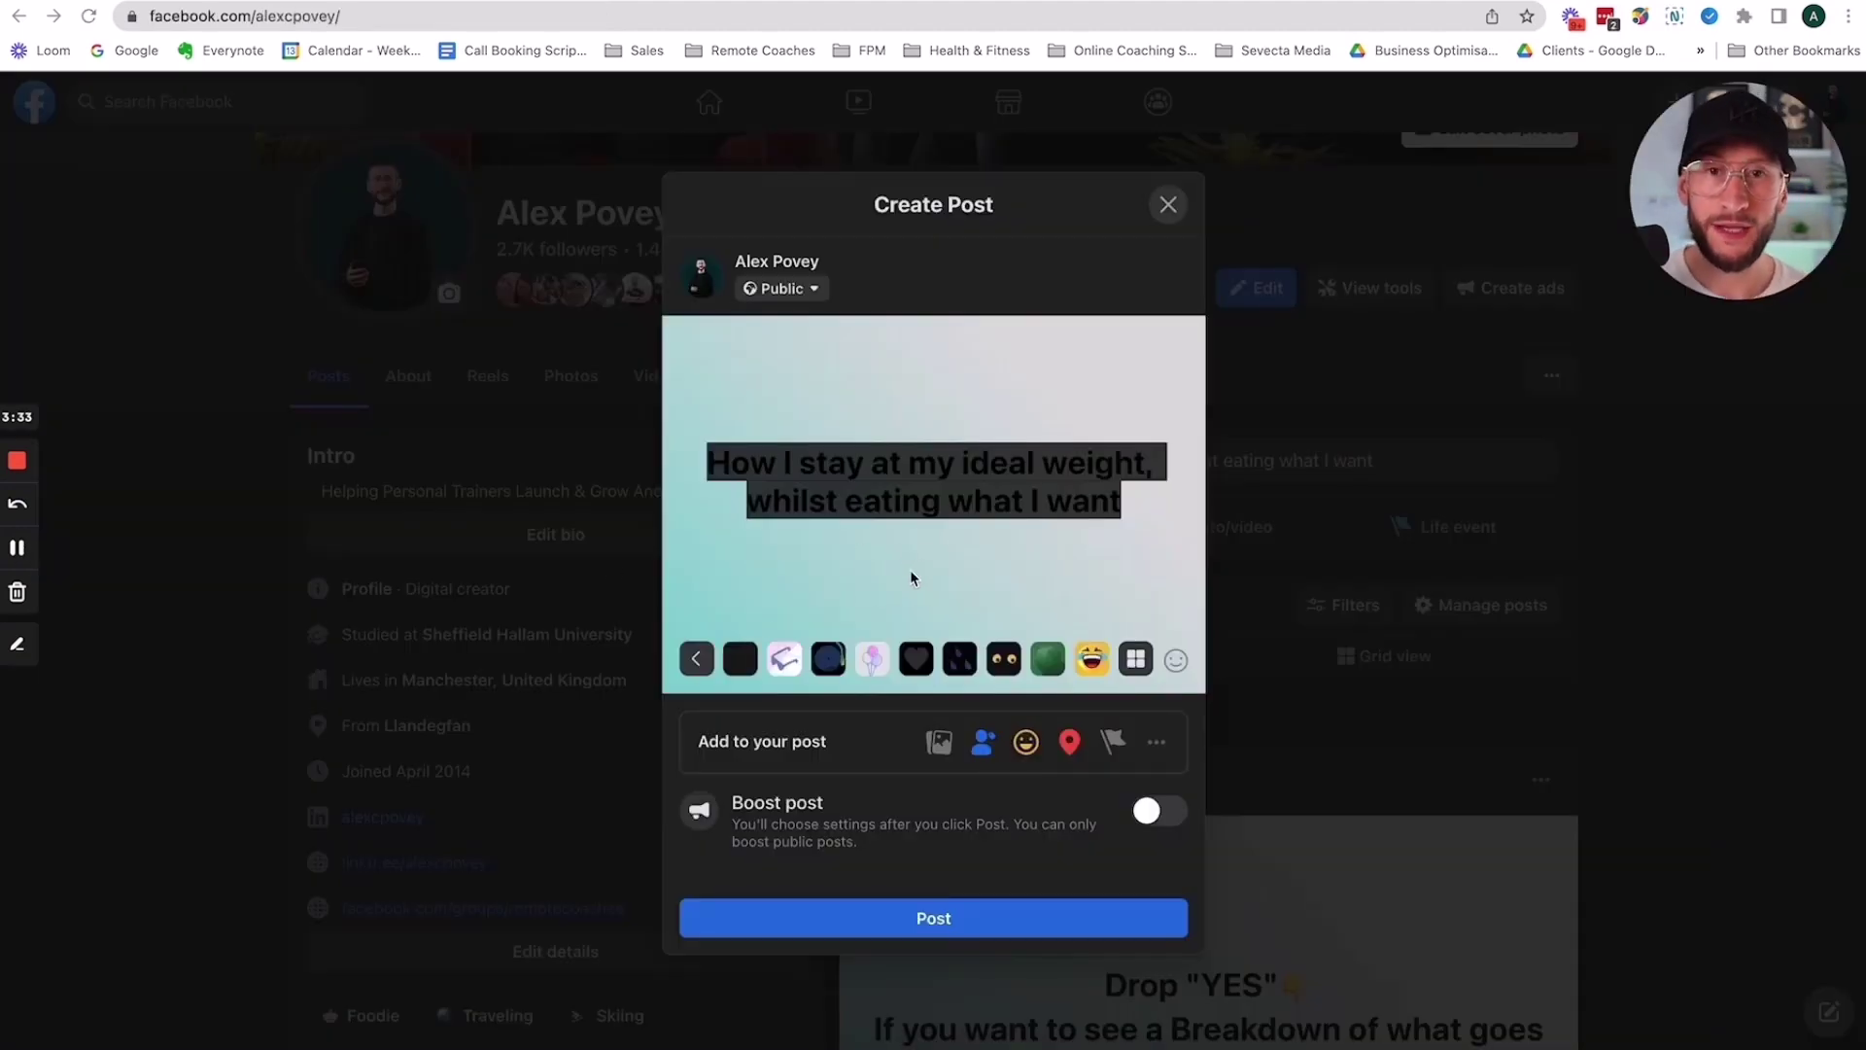
left_click(911, 572)
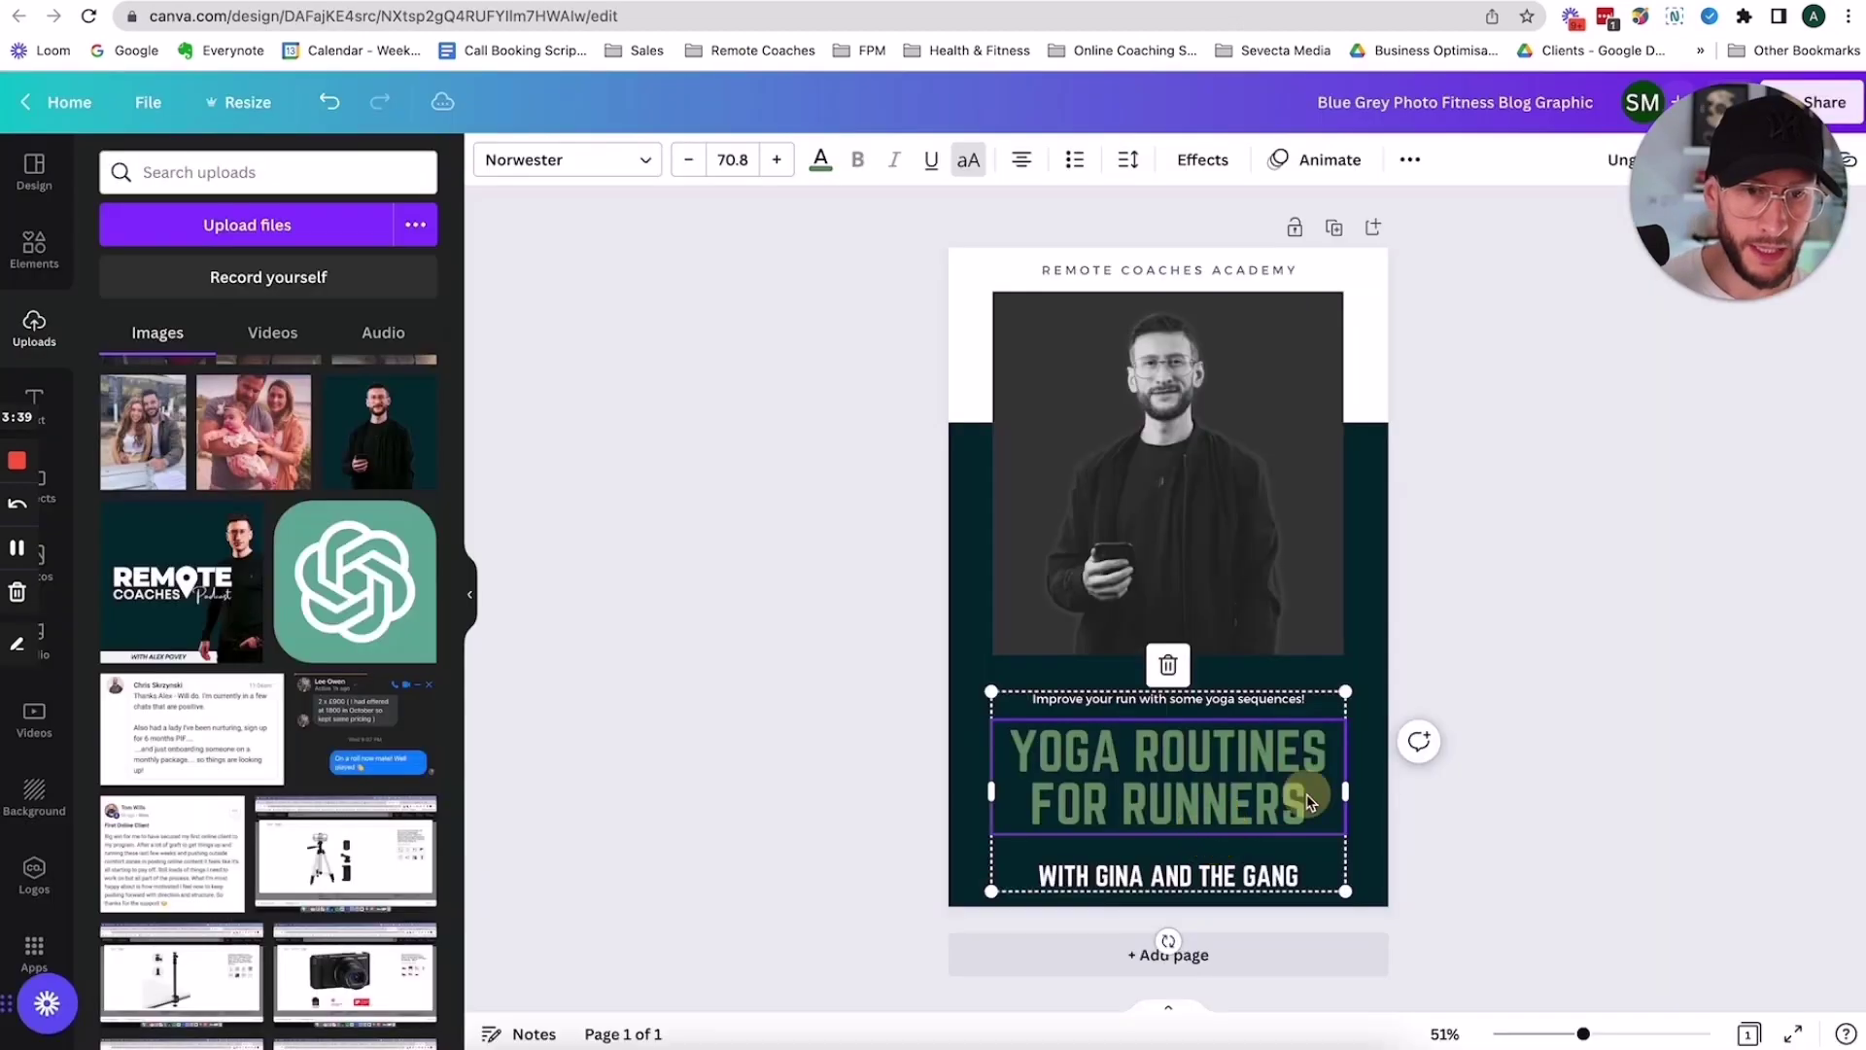
key("ctrl+a")
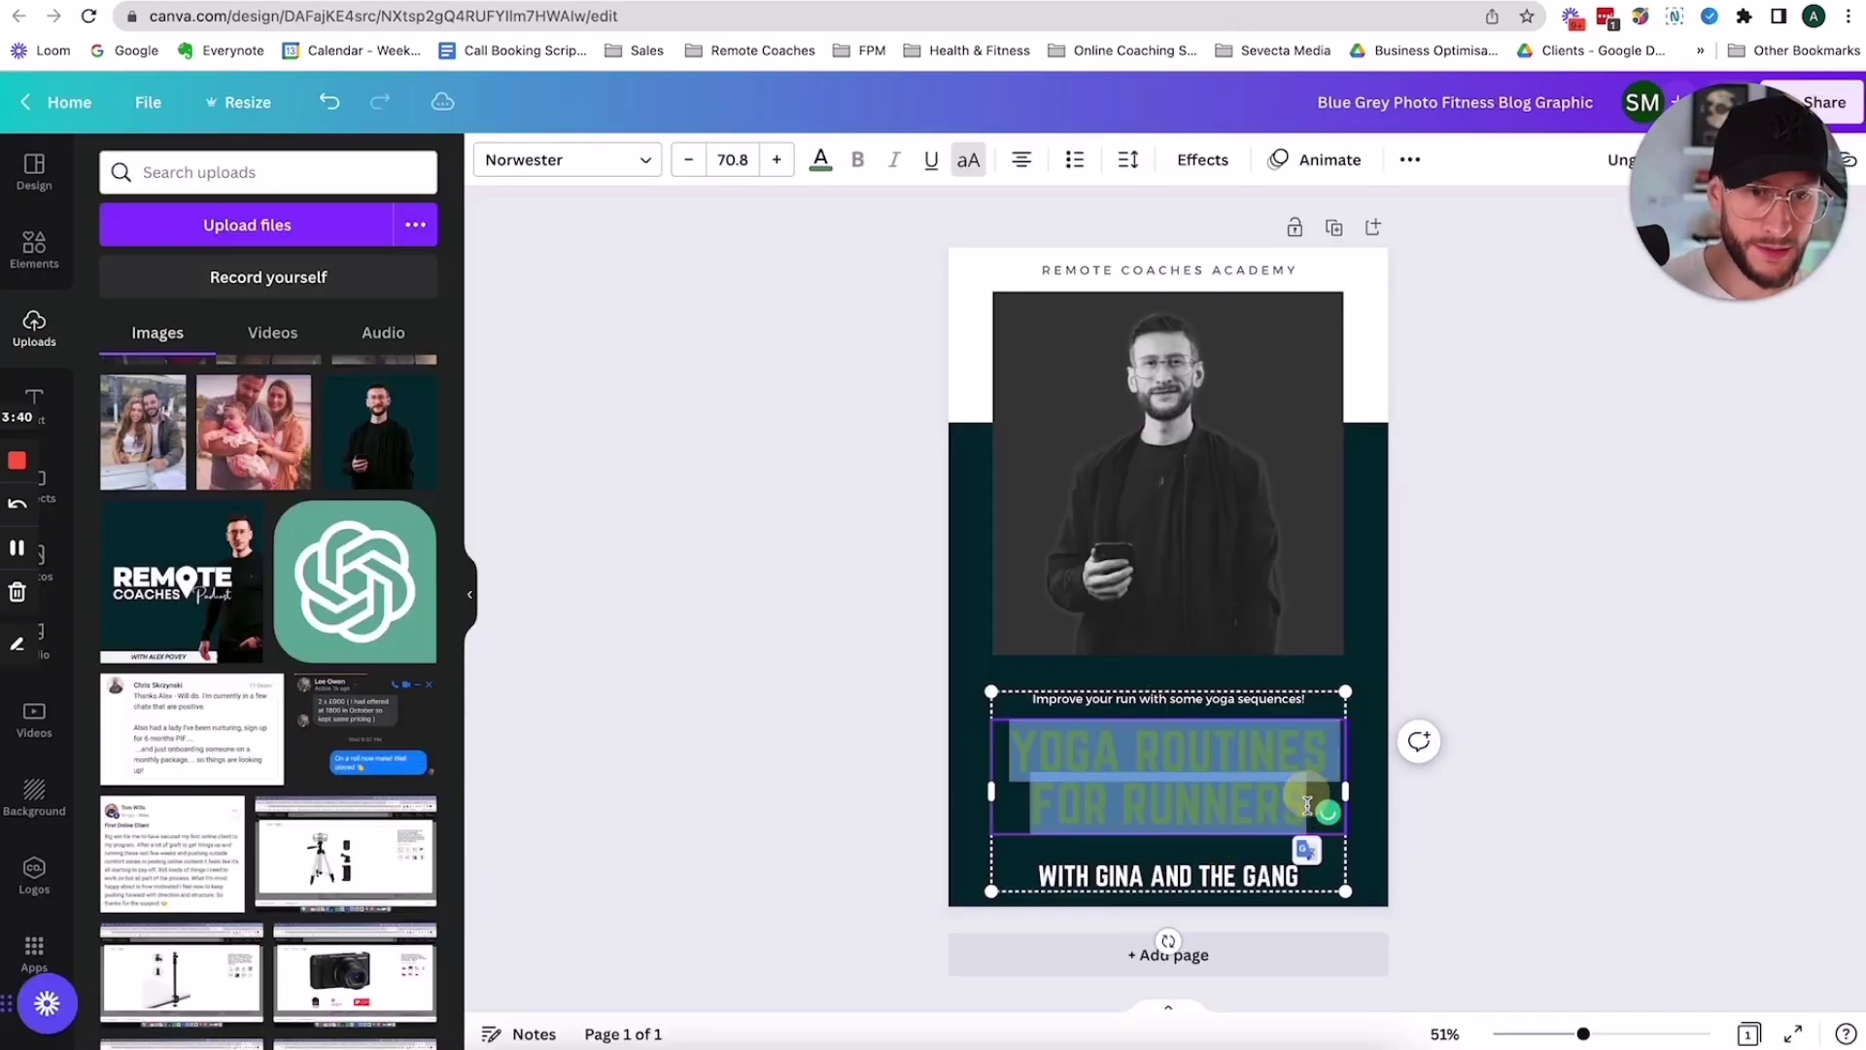
Paste the copied headline as the cover title at font size 50
type("HOW I STAY AT MY IDEAL WEIGHT, WHILST EATING WHAT I WANT")
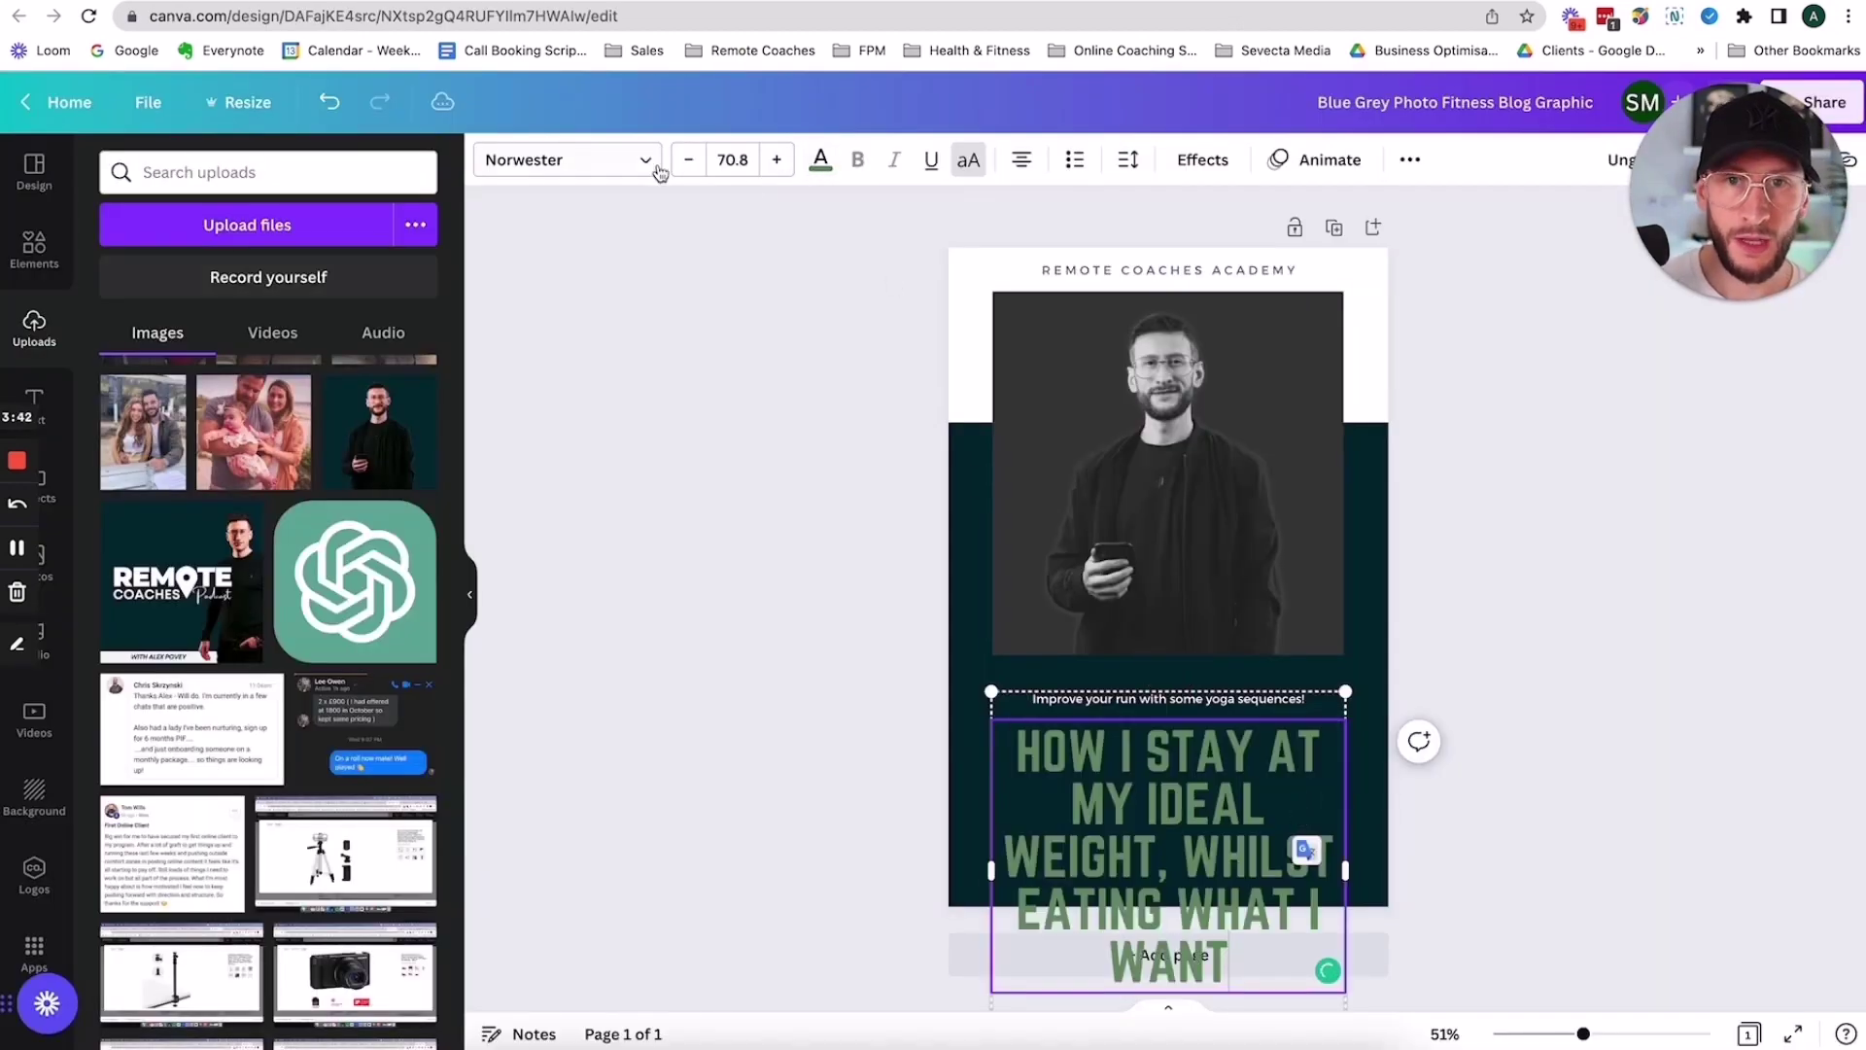
left_click(732, 159)
type("50")
key("Return")
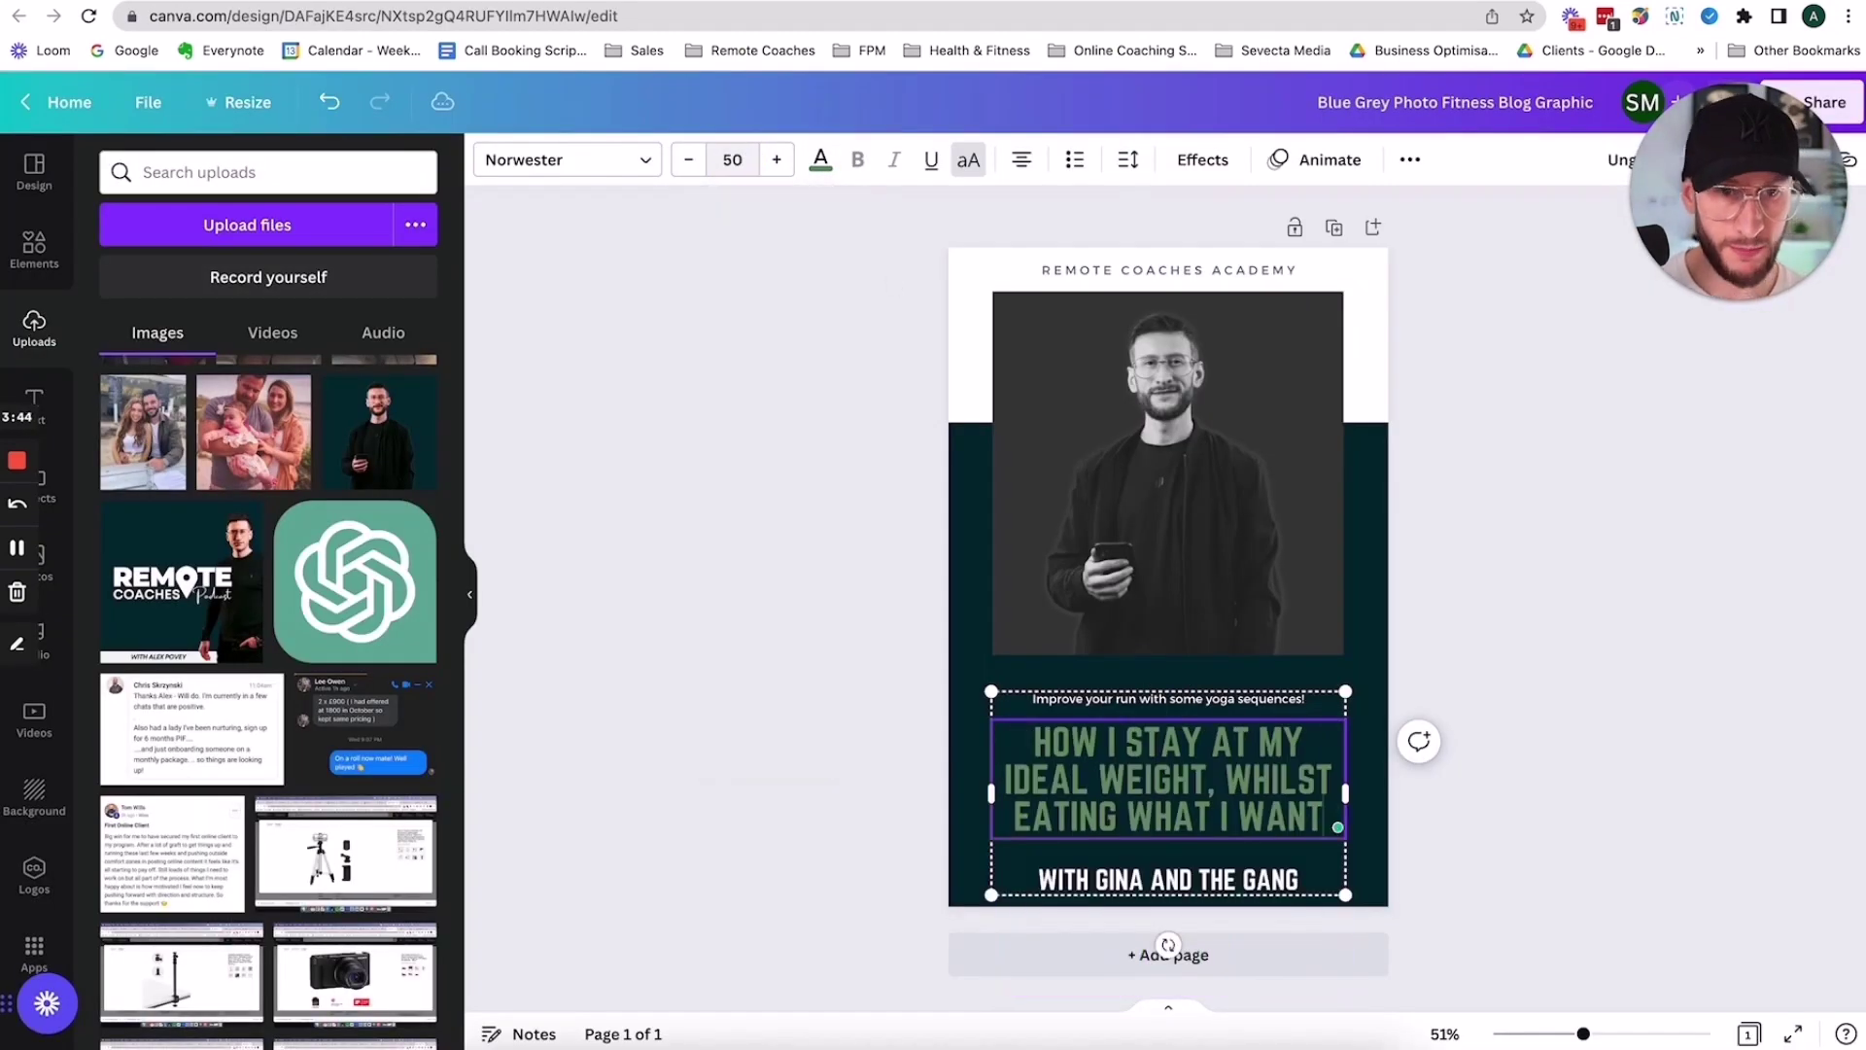
left_click(1549, 404)
Change the subtitle to 'Improve your health & fitness', fixing the typo
left_click(1166, 699)
left_click_drag(1032, 699, 1309, 702)
type("Imprive your health & fitness:")
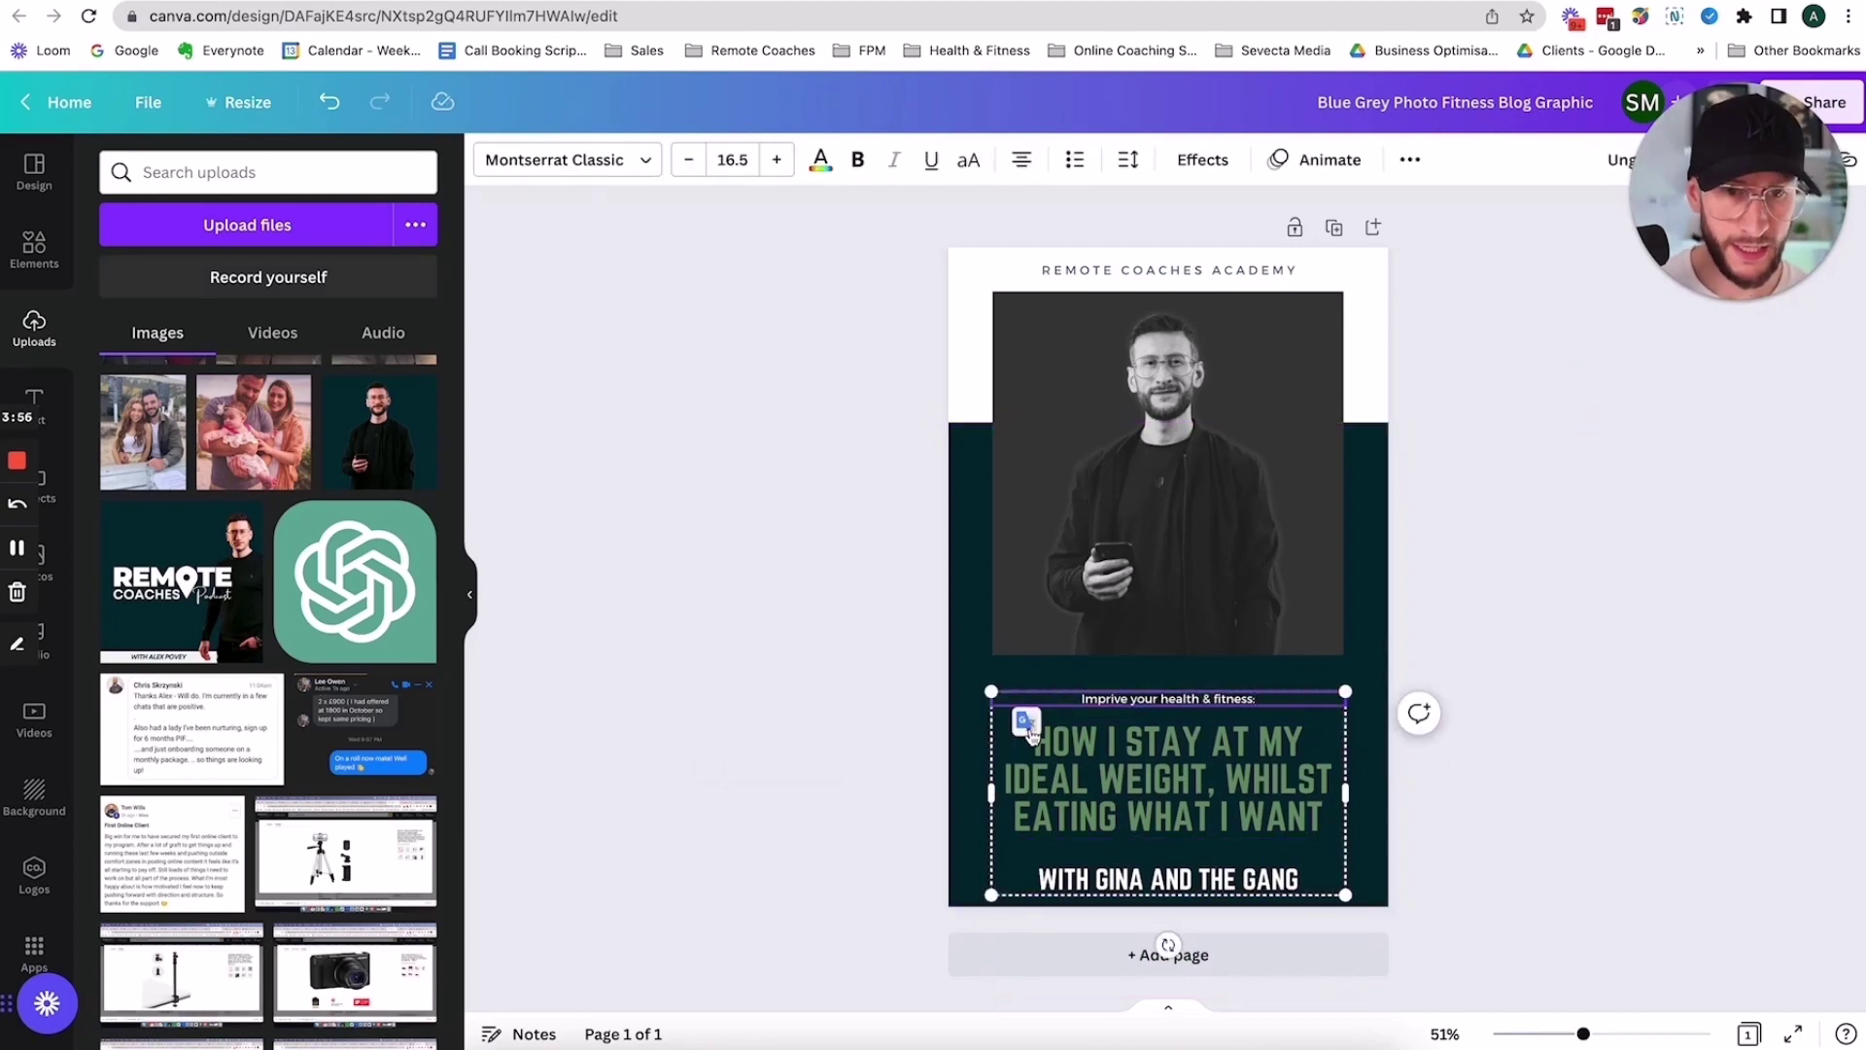
right_click(1108, 699)
left_click(1154, 515)
left_click(1495, 548)
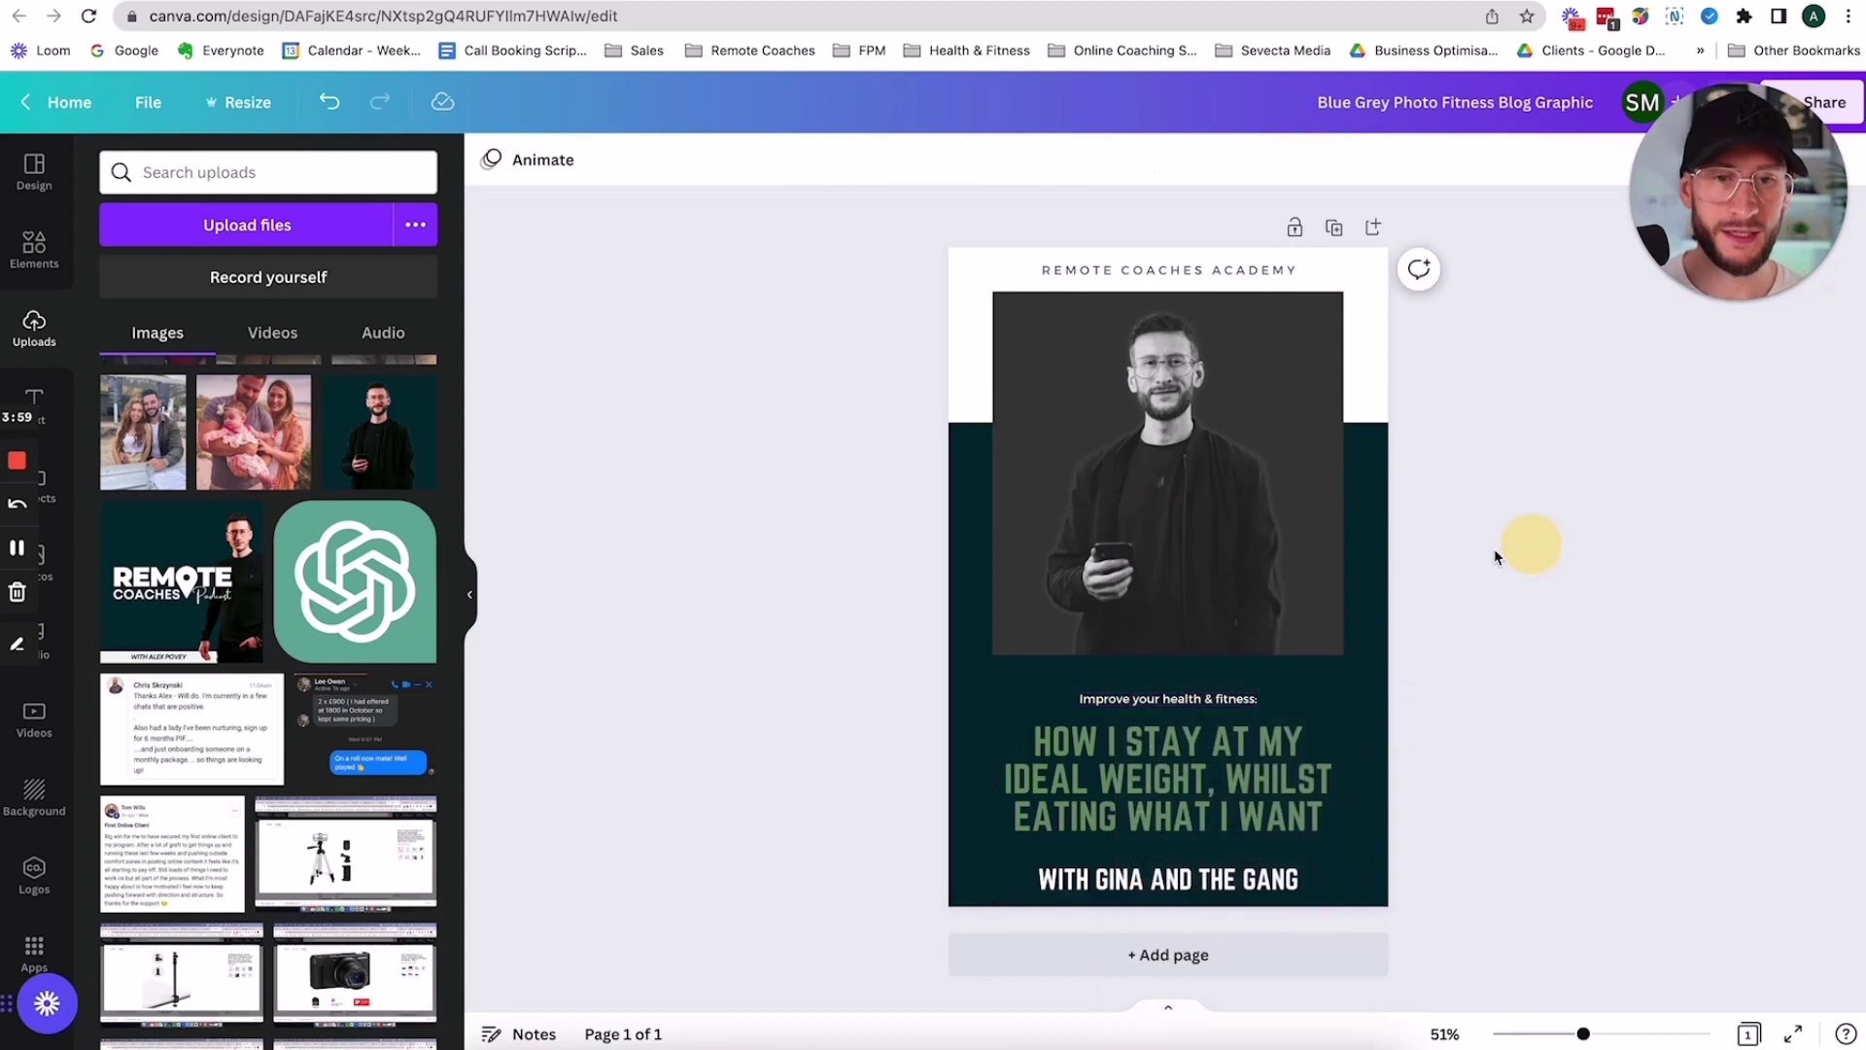
Replace the bottom byline with 'WITH' followed by the author's name
left_click(1304, 872)
double_click(1300, 872)
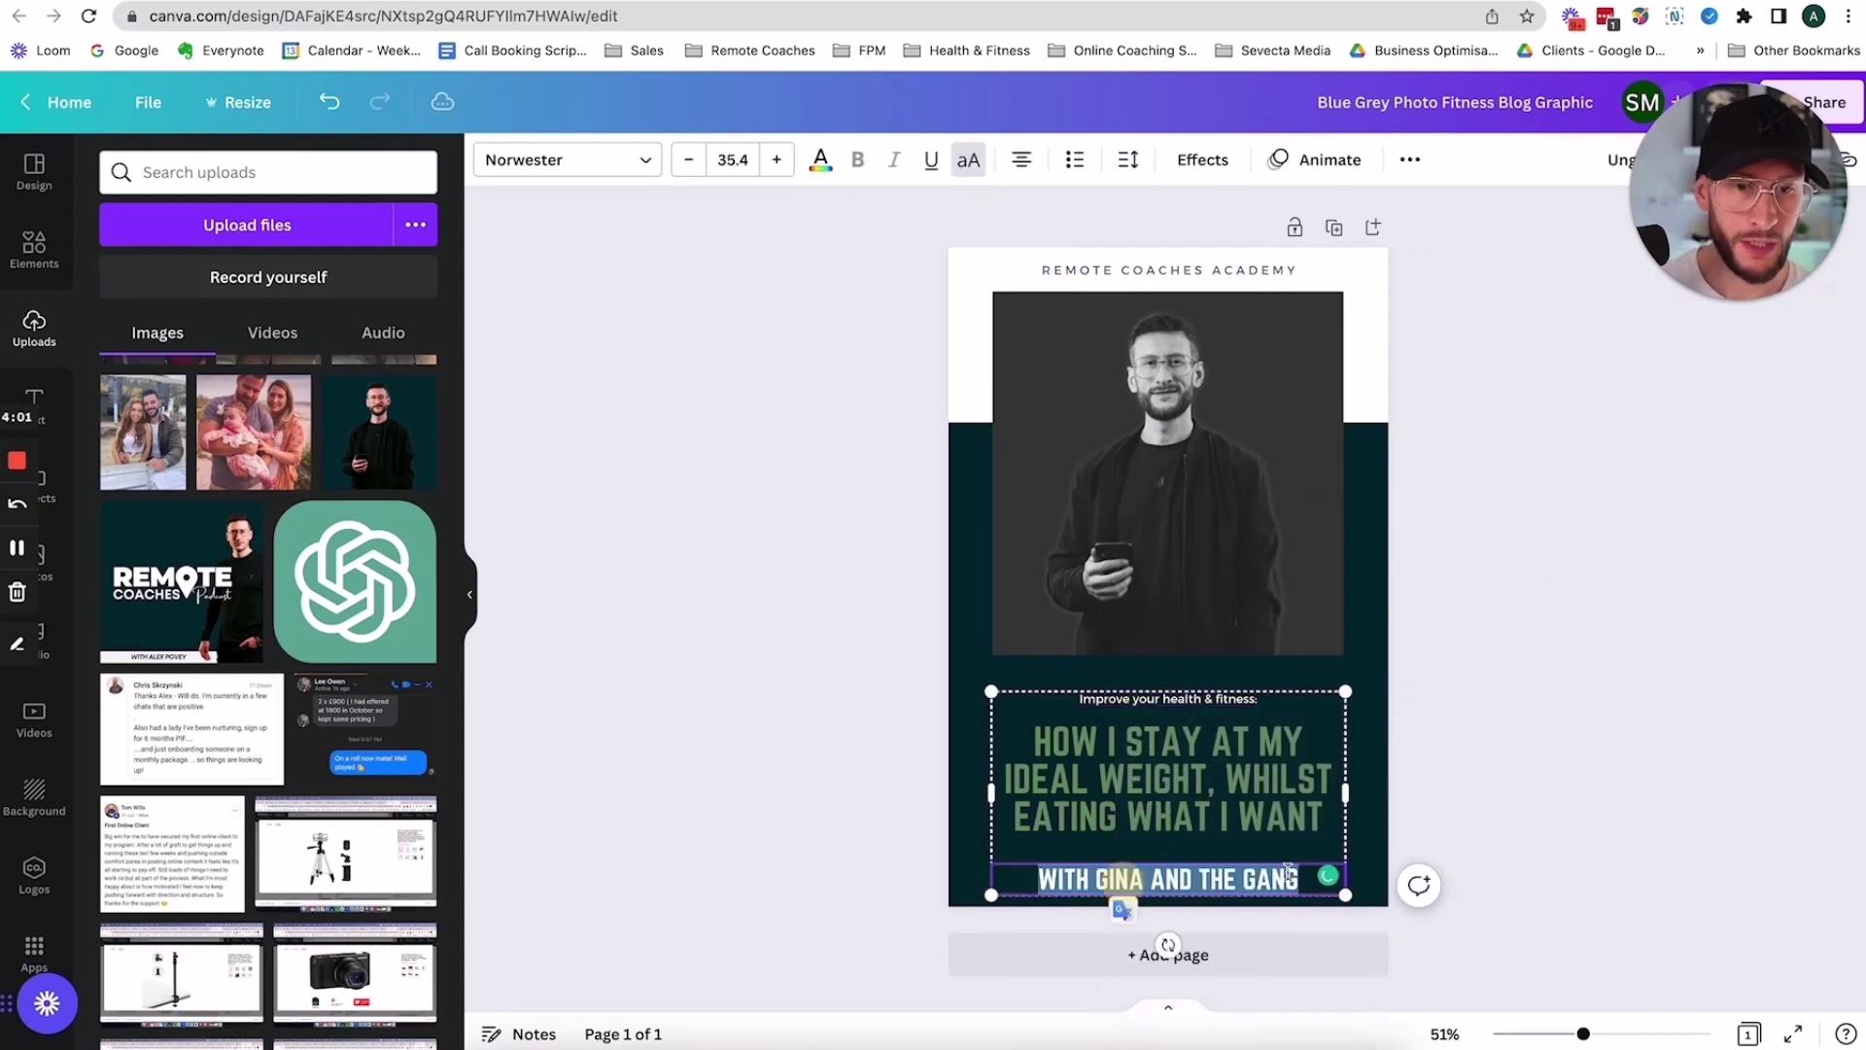
key("BackSpace")
type("WITH ALEX POVEY")
left_click(1490, 775)
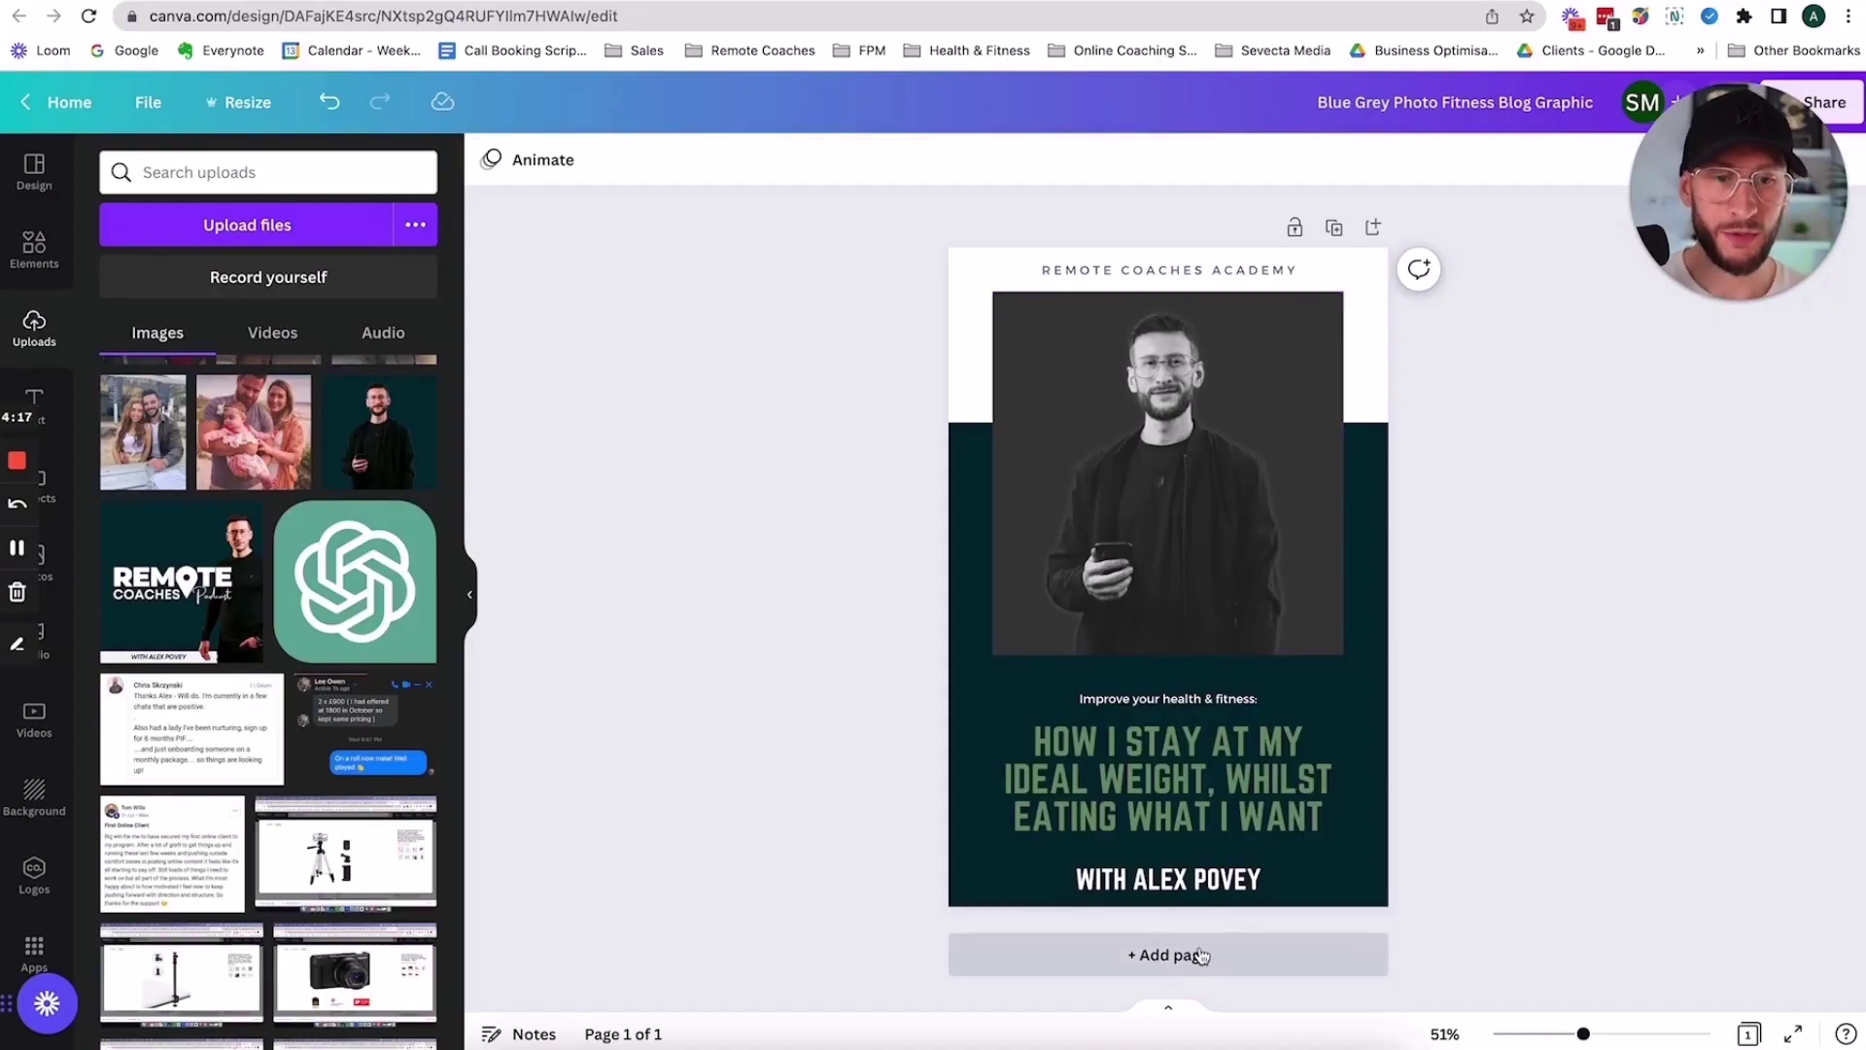
Duplicate the cover, delete the photo, and shrink the dark block to the lower part
left_click(1335, 229)
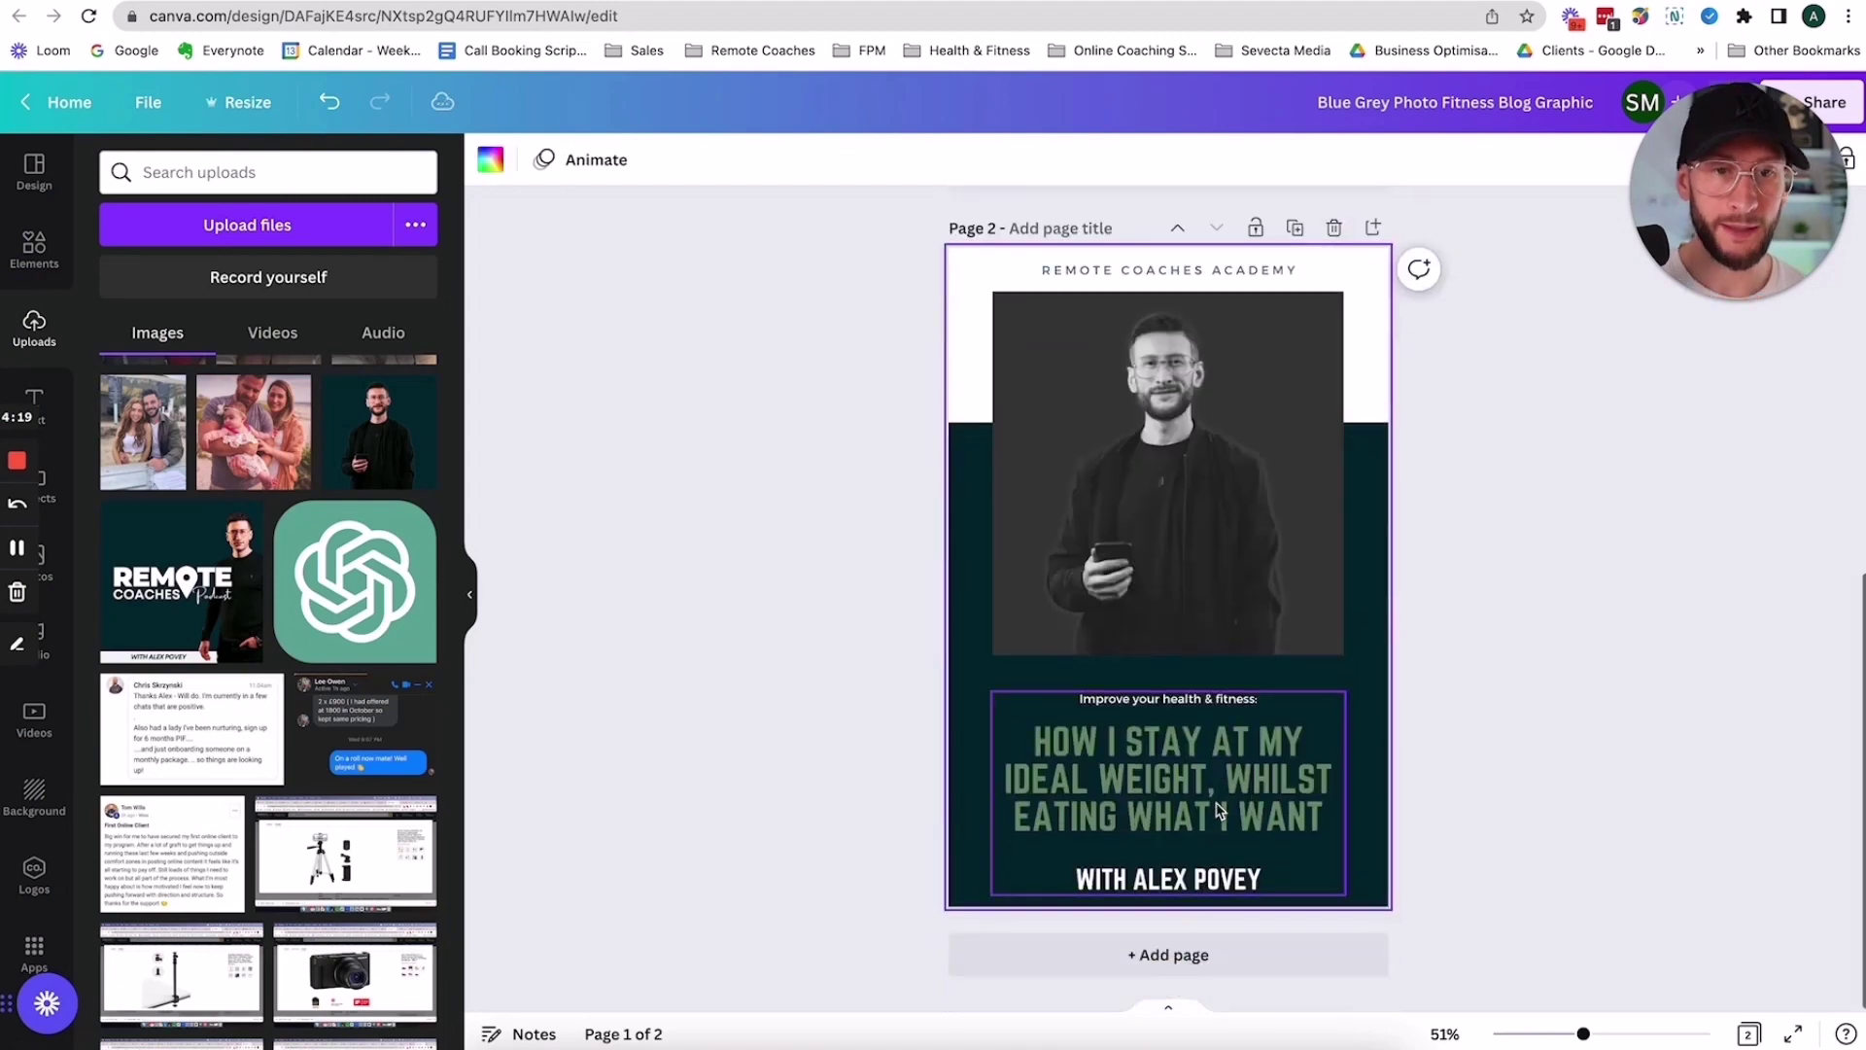
left_click(1208, 494)
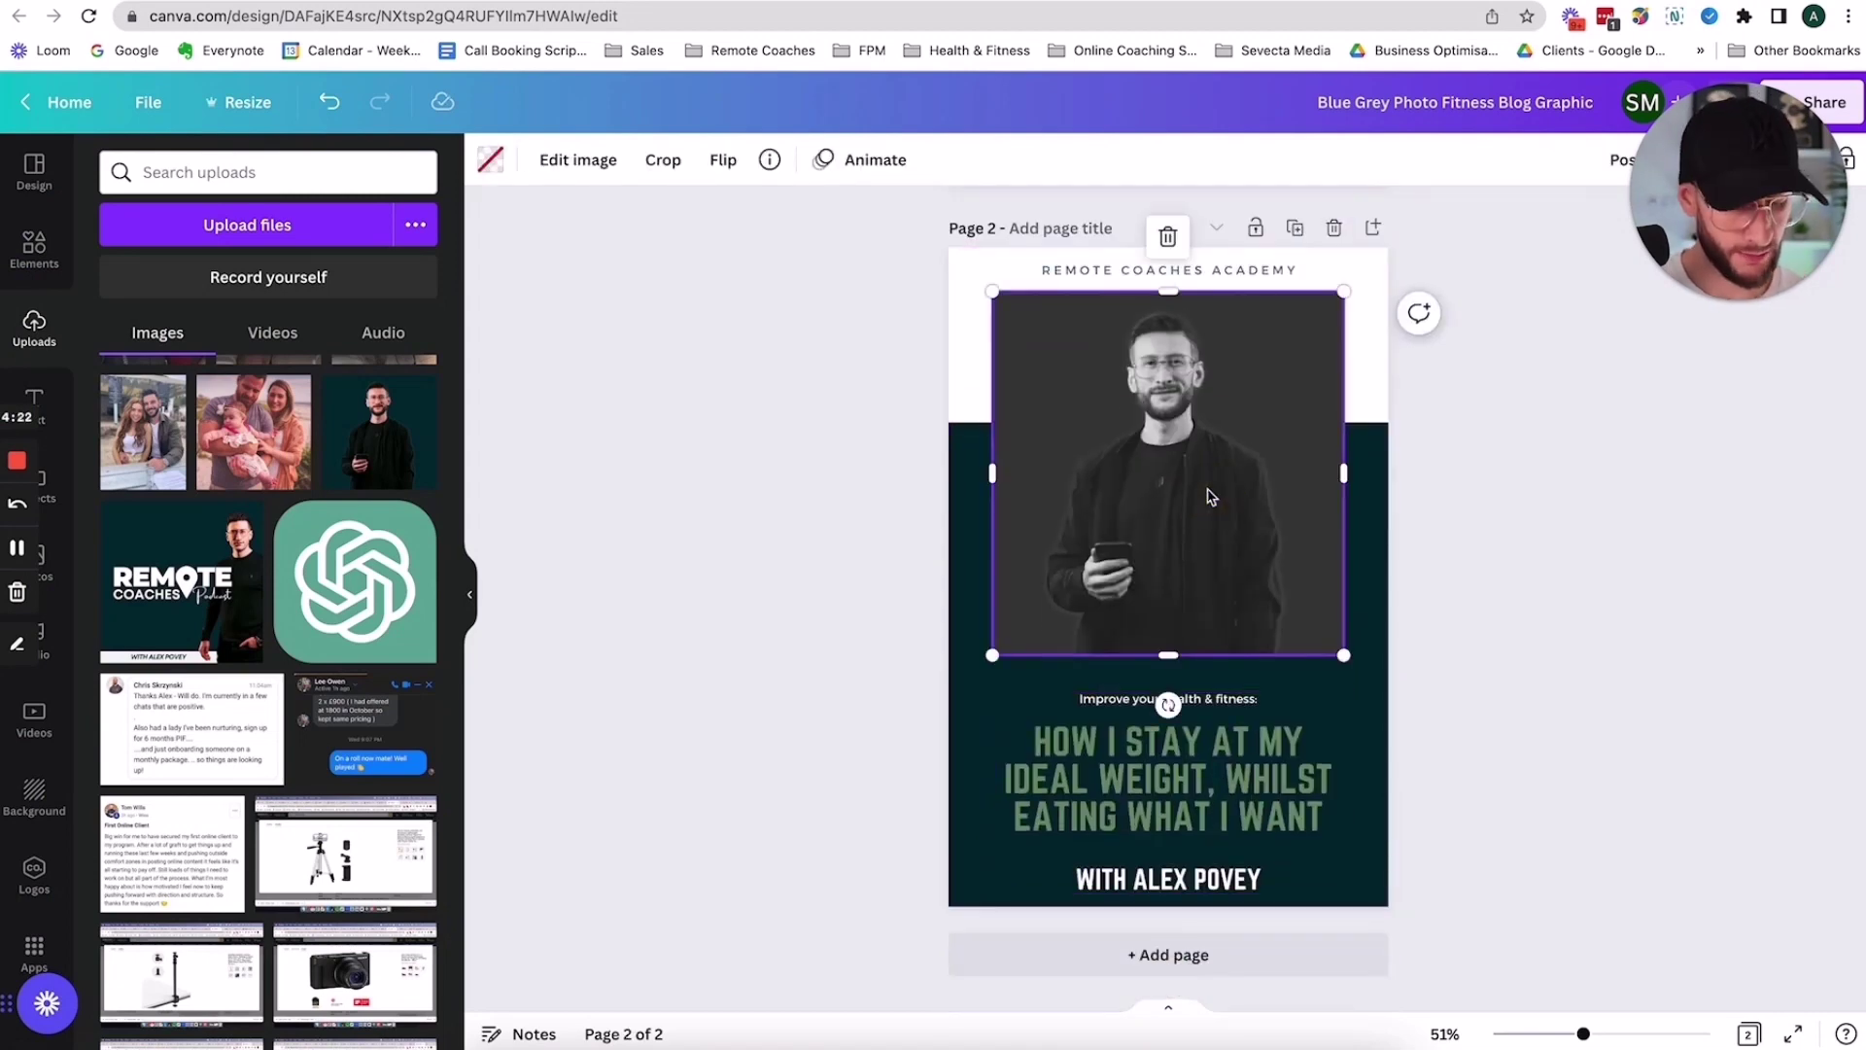
key("Delete")
key("Delete")
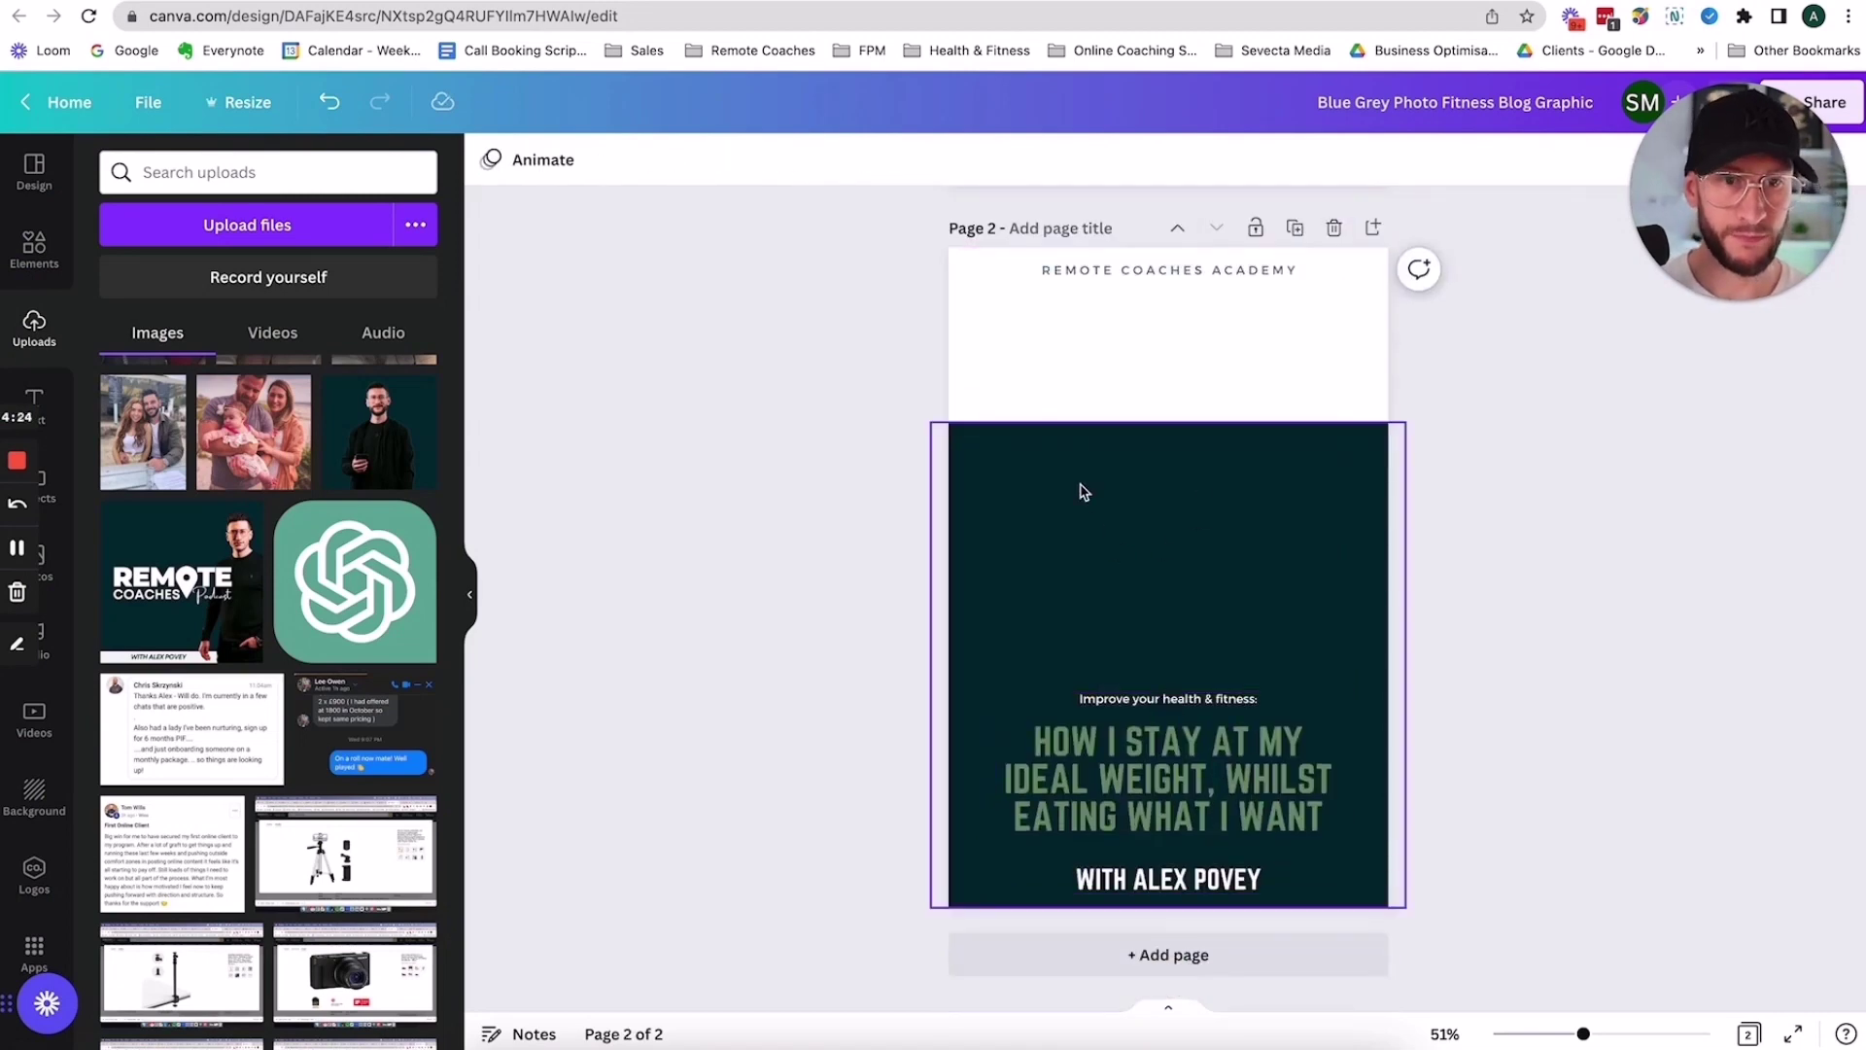
left_click(1155, 433)
left_click_drag(1168, 423, 1168, 657)
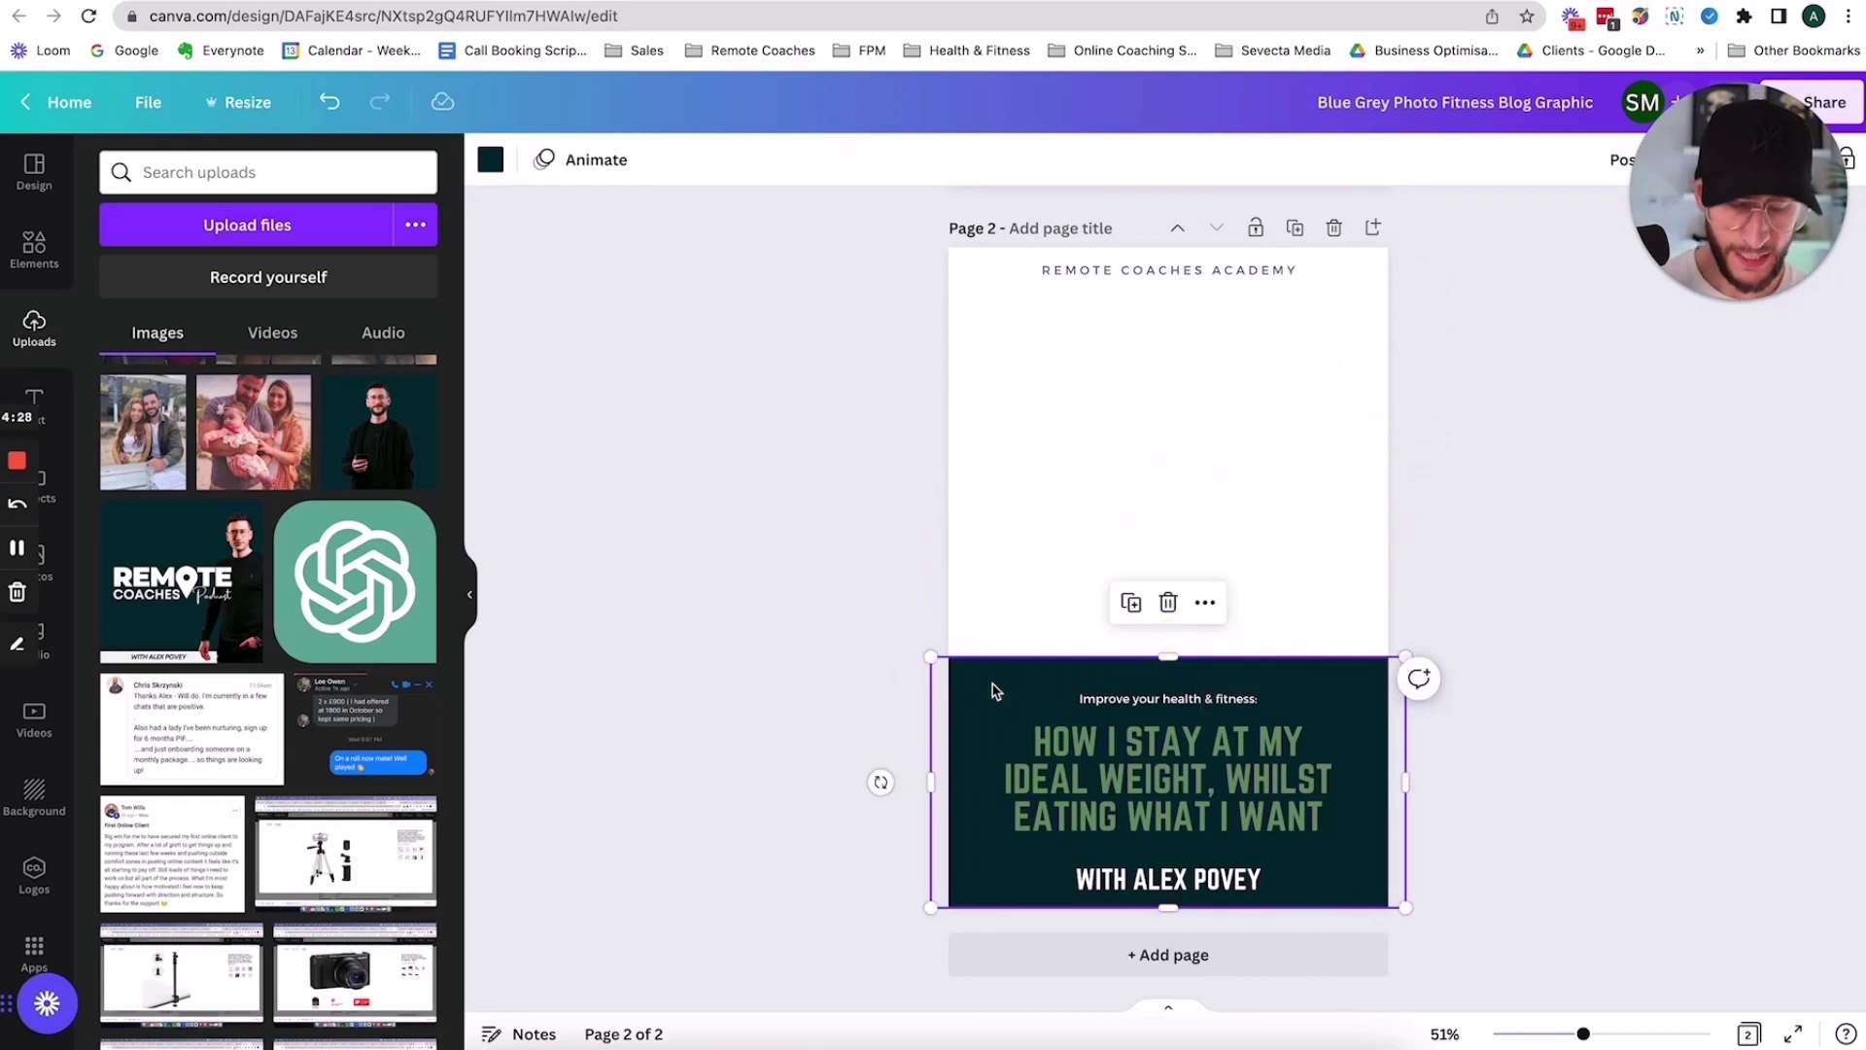
Copy the dark block to a shorter top band sent behind the academy name
left_click(1009, 380)
key("ctrl+v")
left_click_drag(1154, 778, 1139, 209)
left_click_drag(1157, 333, 1157, 316)
left_click(1618, 160)
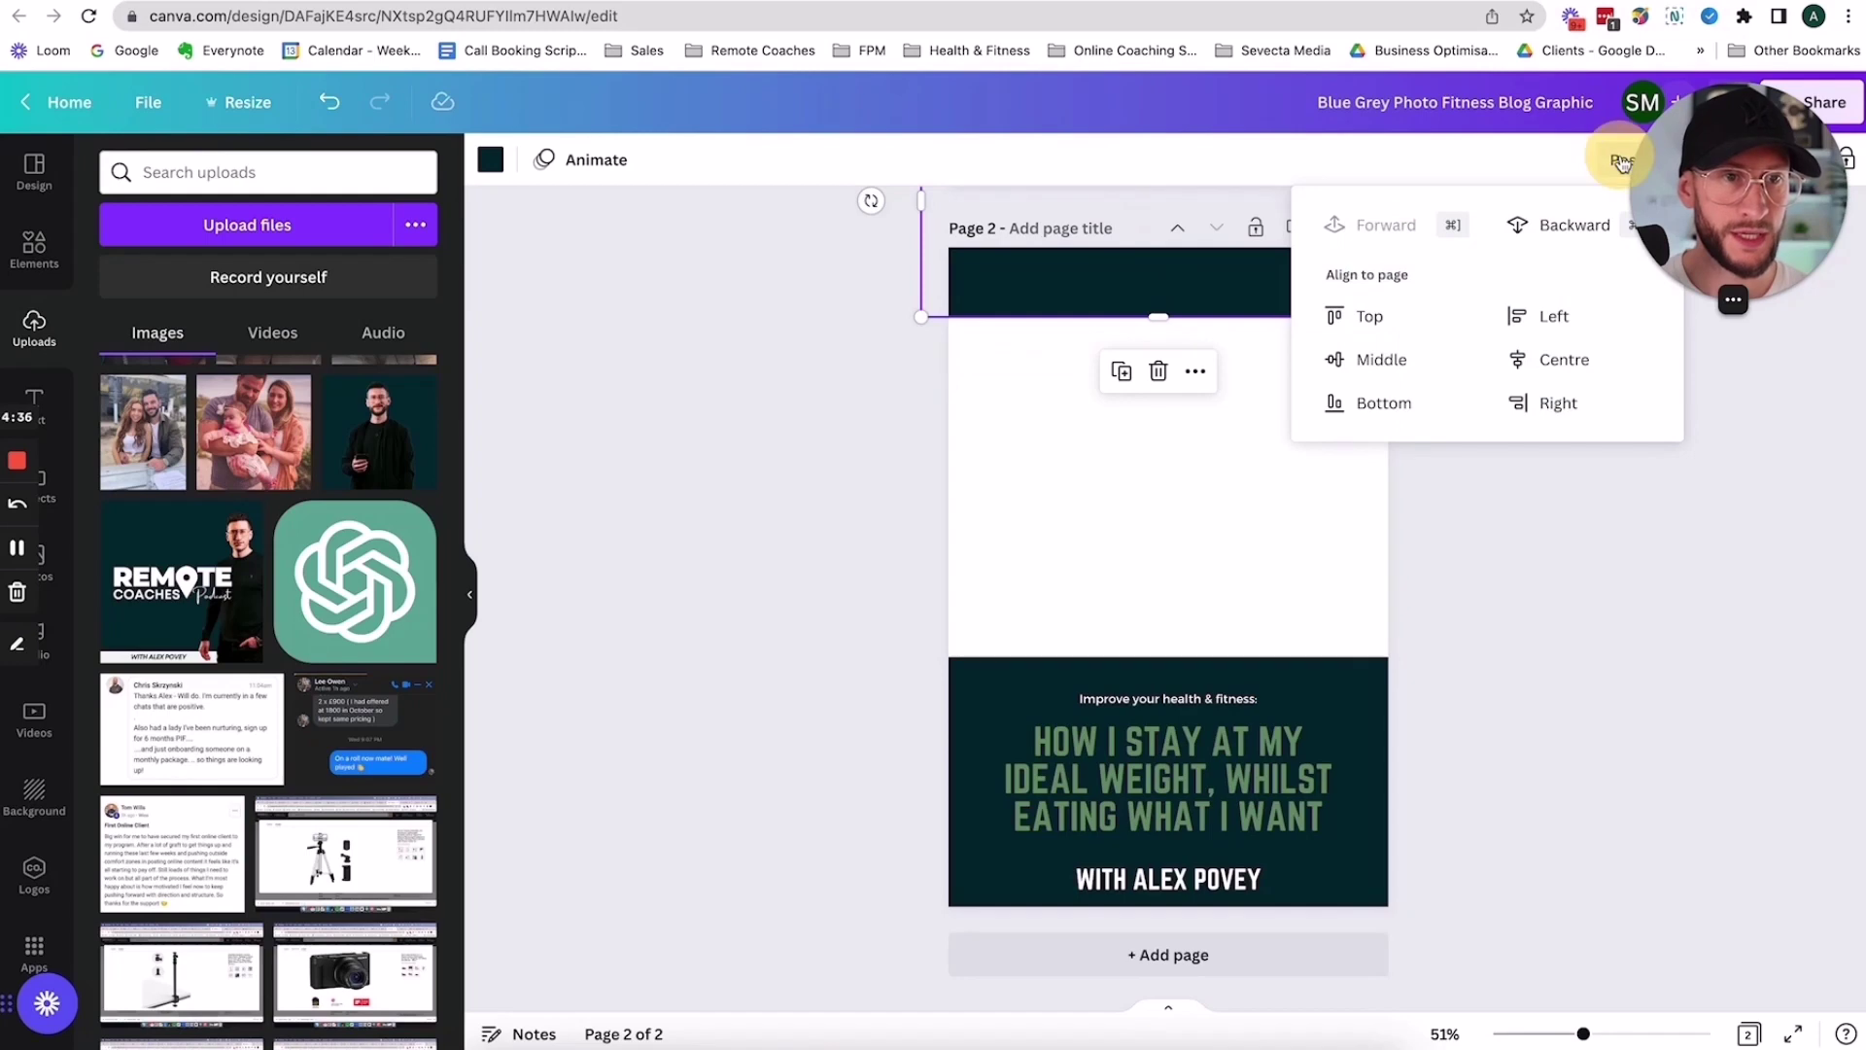
left_click(1561, 225)
left_click(1597, 638)
Make the REMOTE COACHES ACADEMY text white
left_click(836, 497)
left_click(1081, 265)
left_click(1076, 270)
left_click(824, 157)
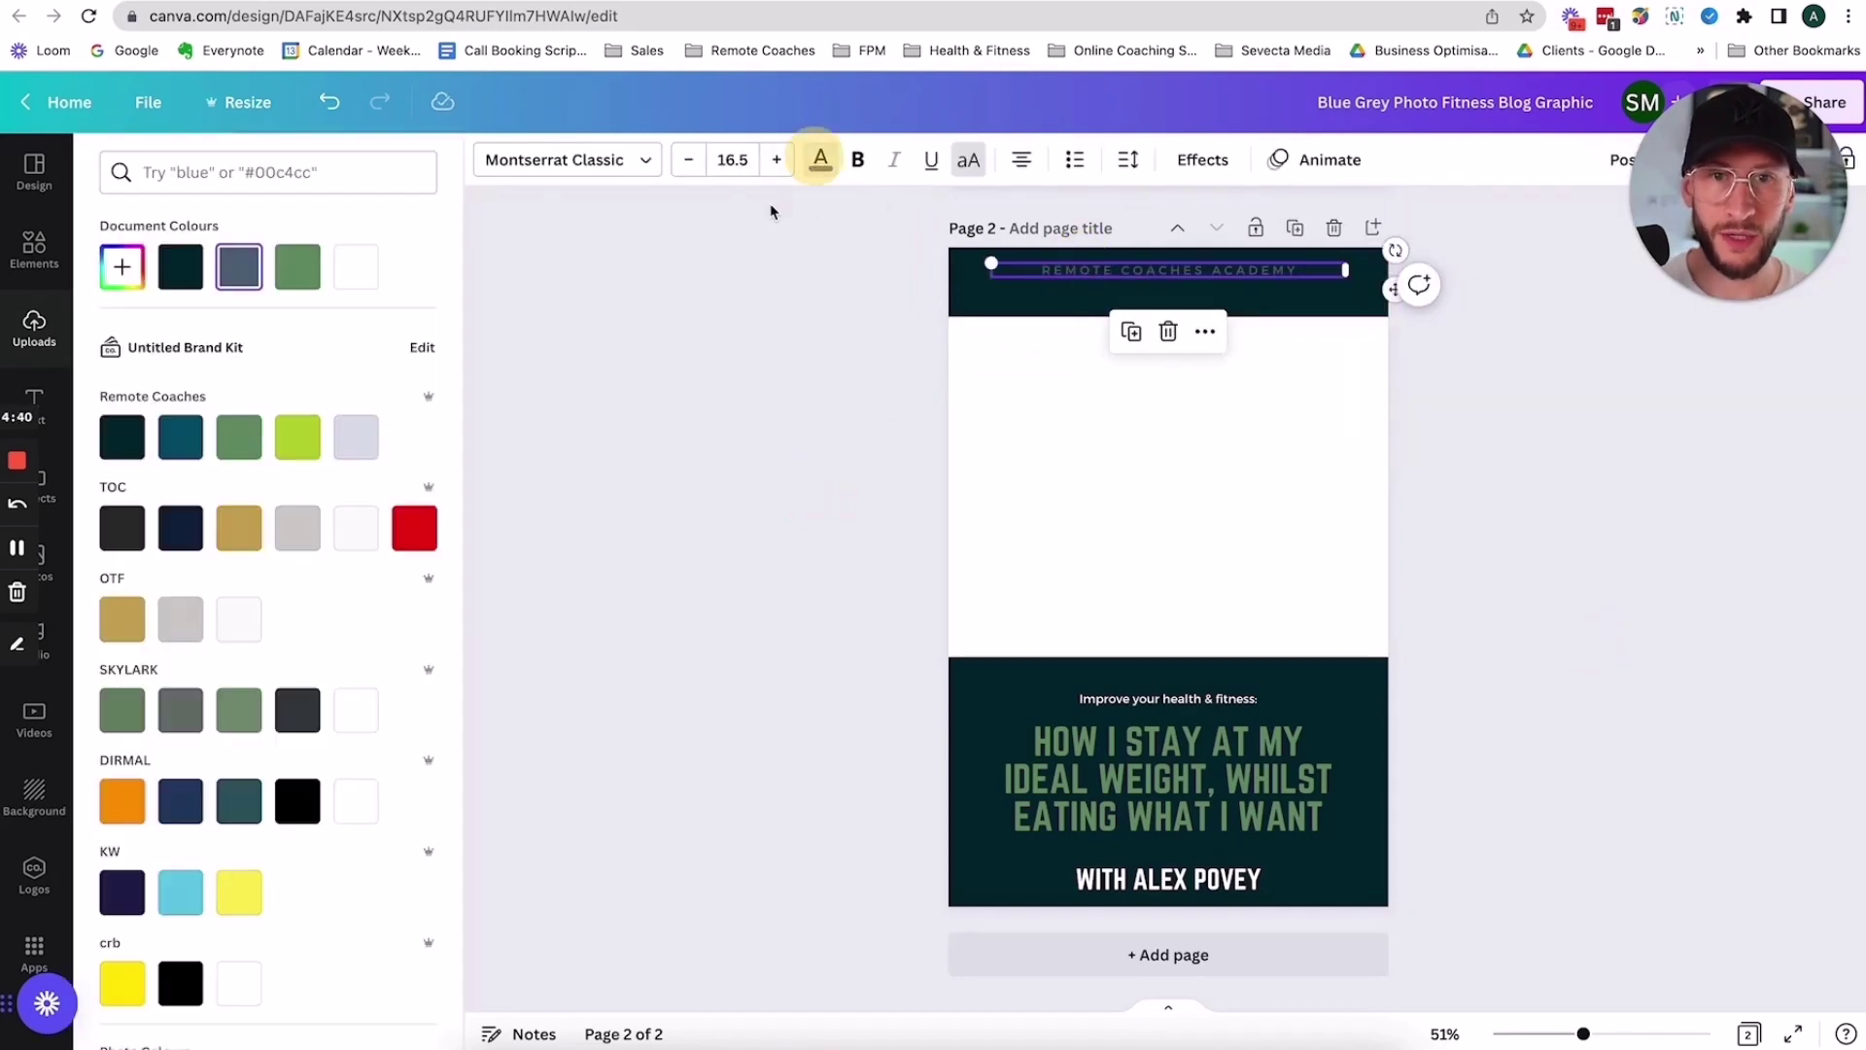
left_click(358, 528)
key("Escape")
left_click(676, 469)
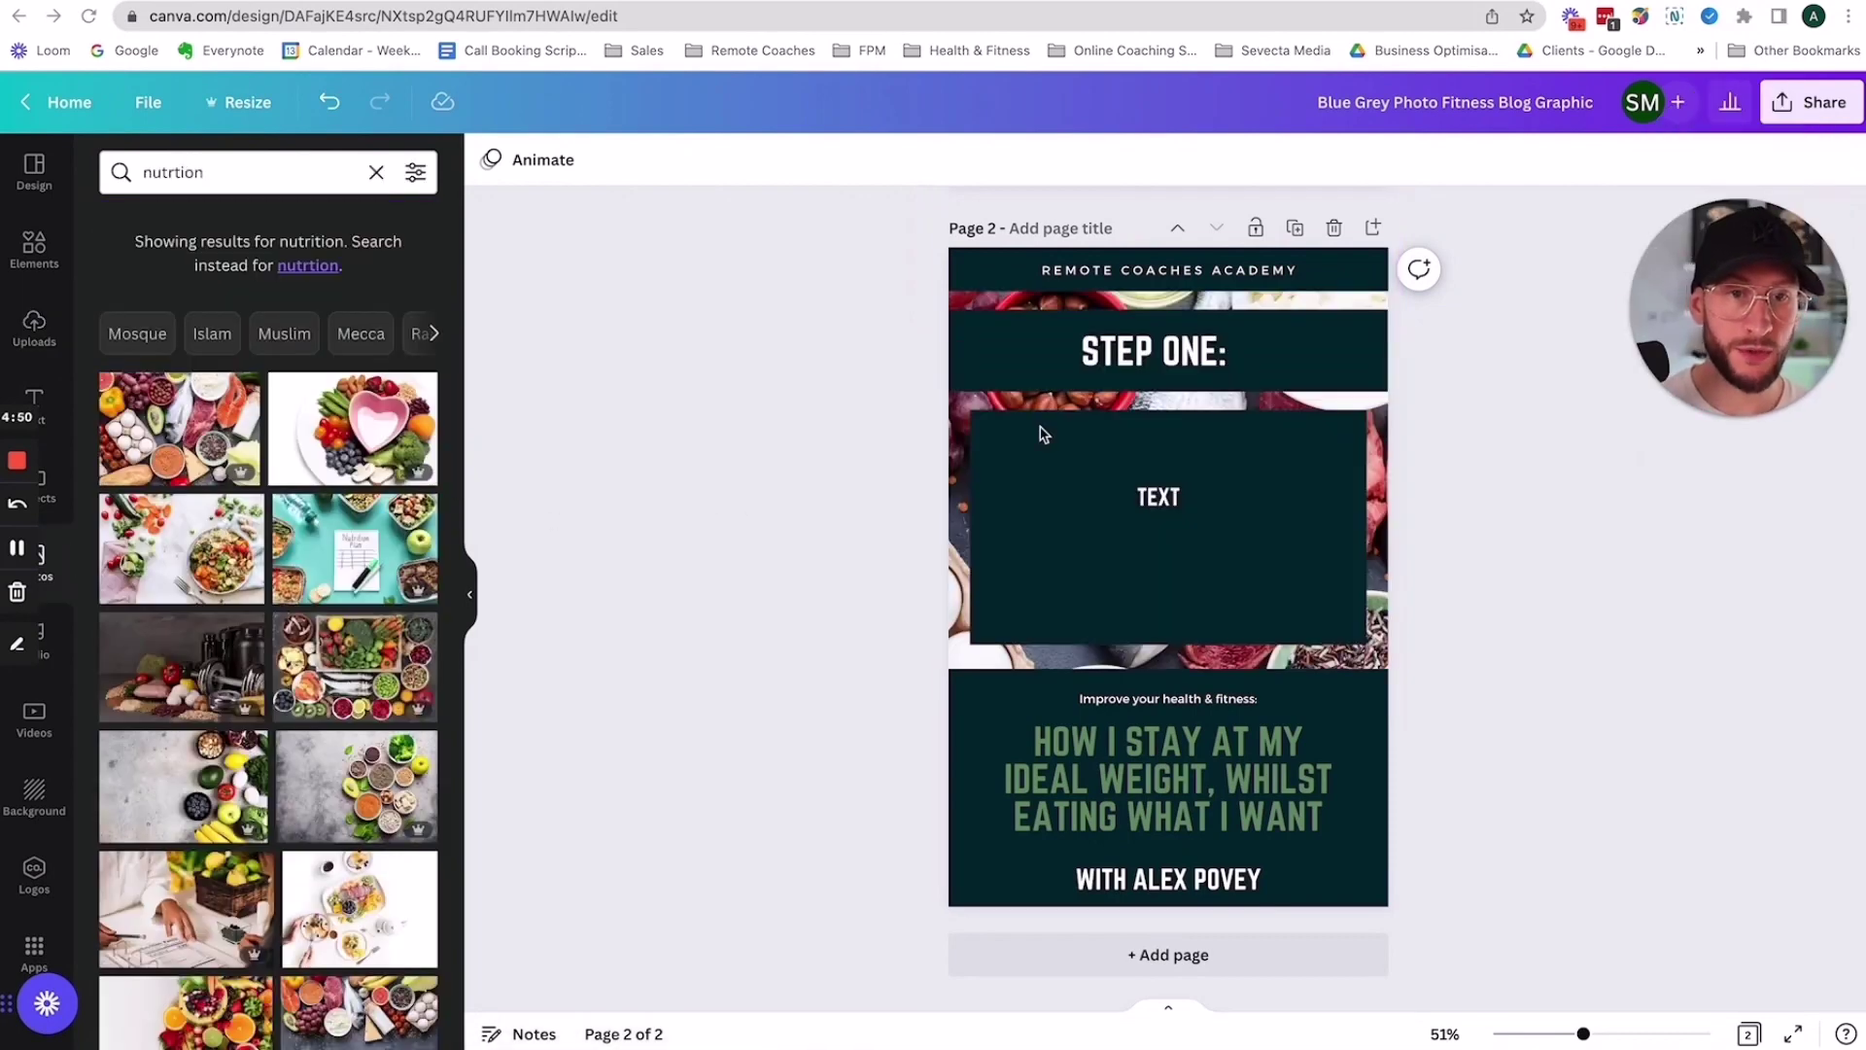
Replace page 2's food background with a nutrition photo
left_click(1038, 494)
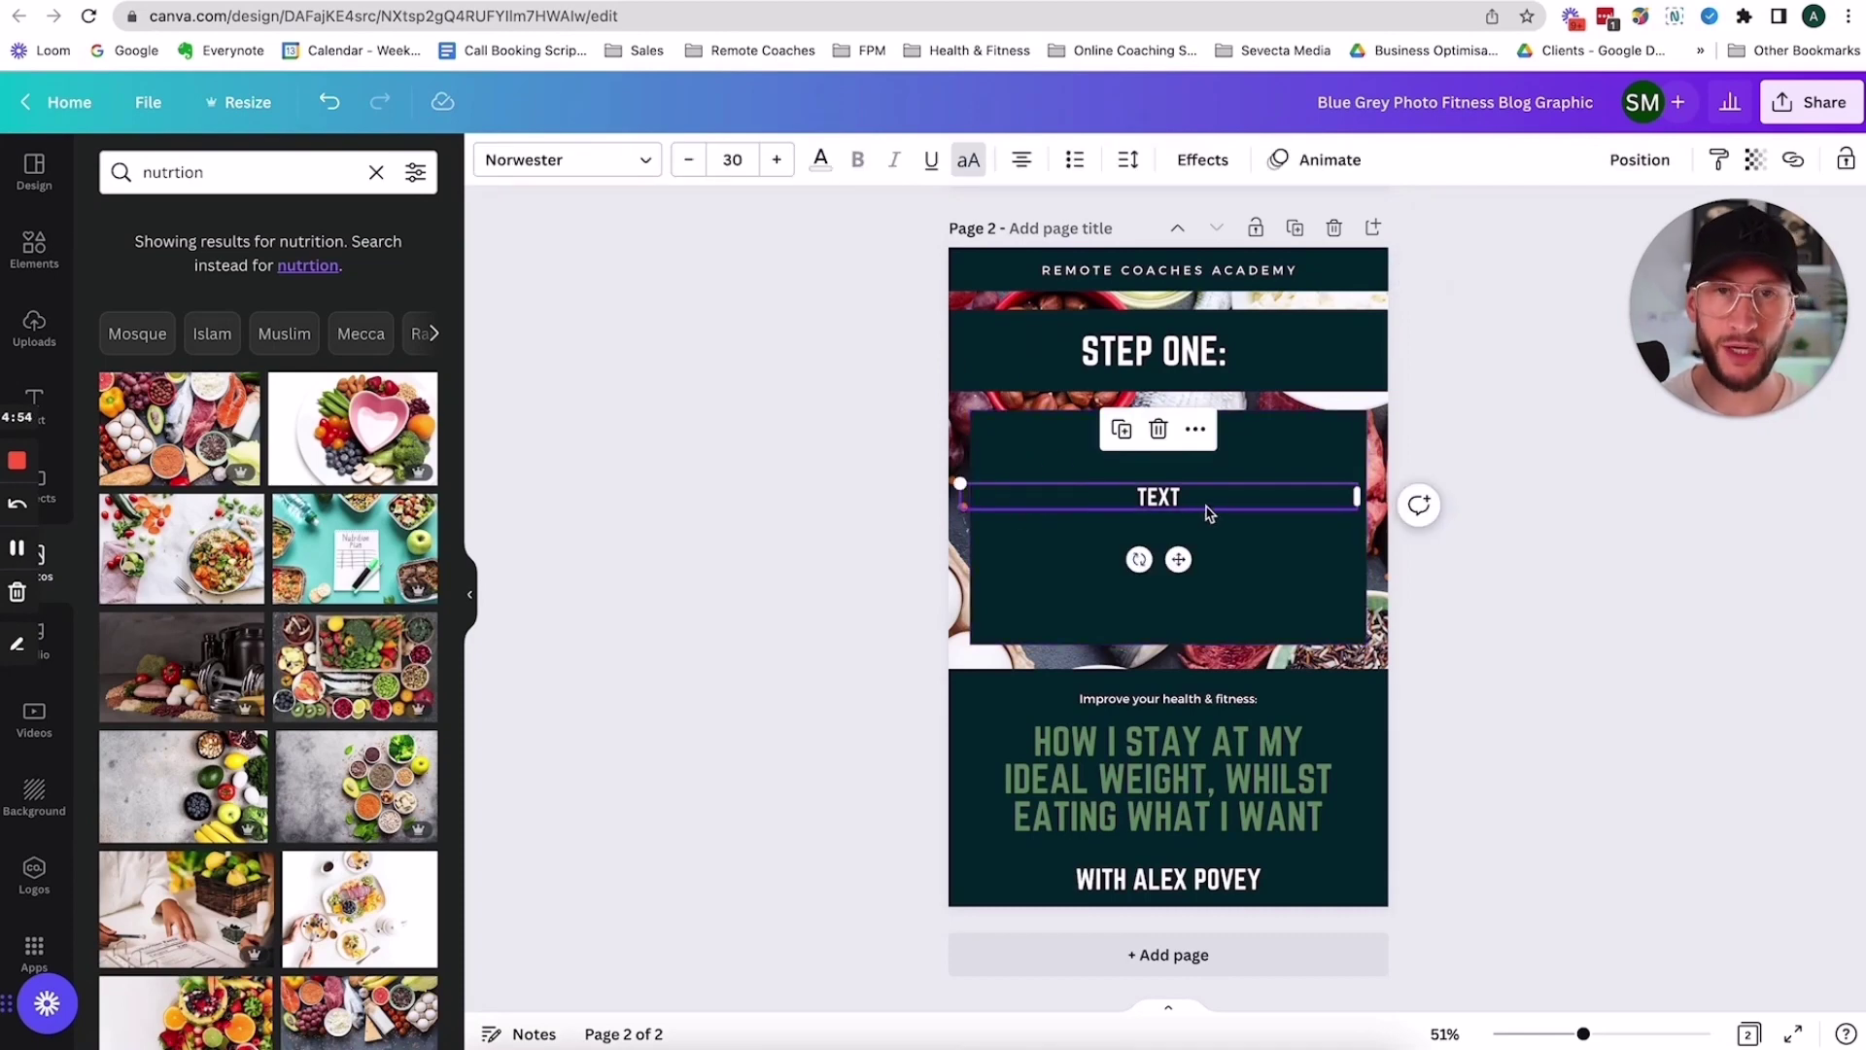
left_click(1007, 593)
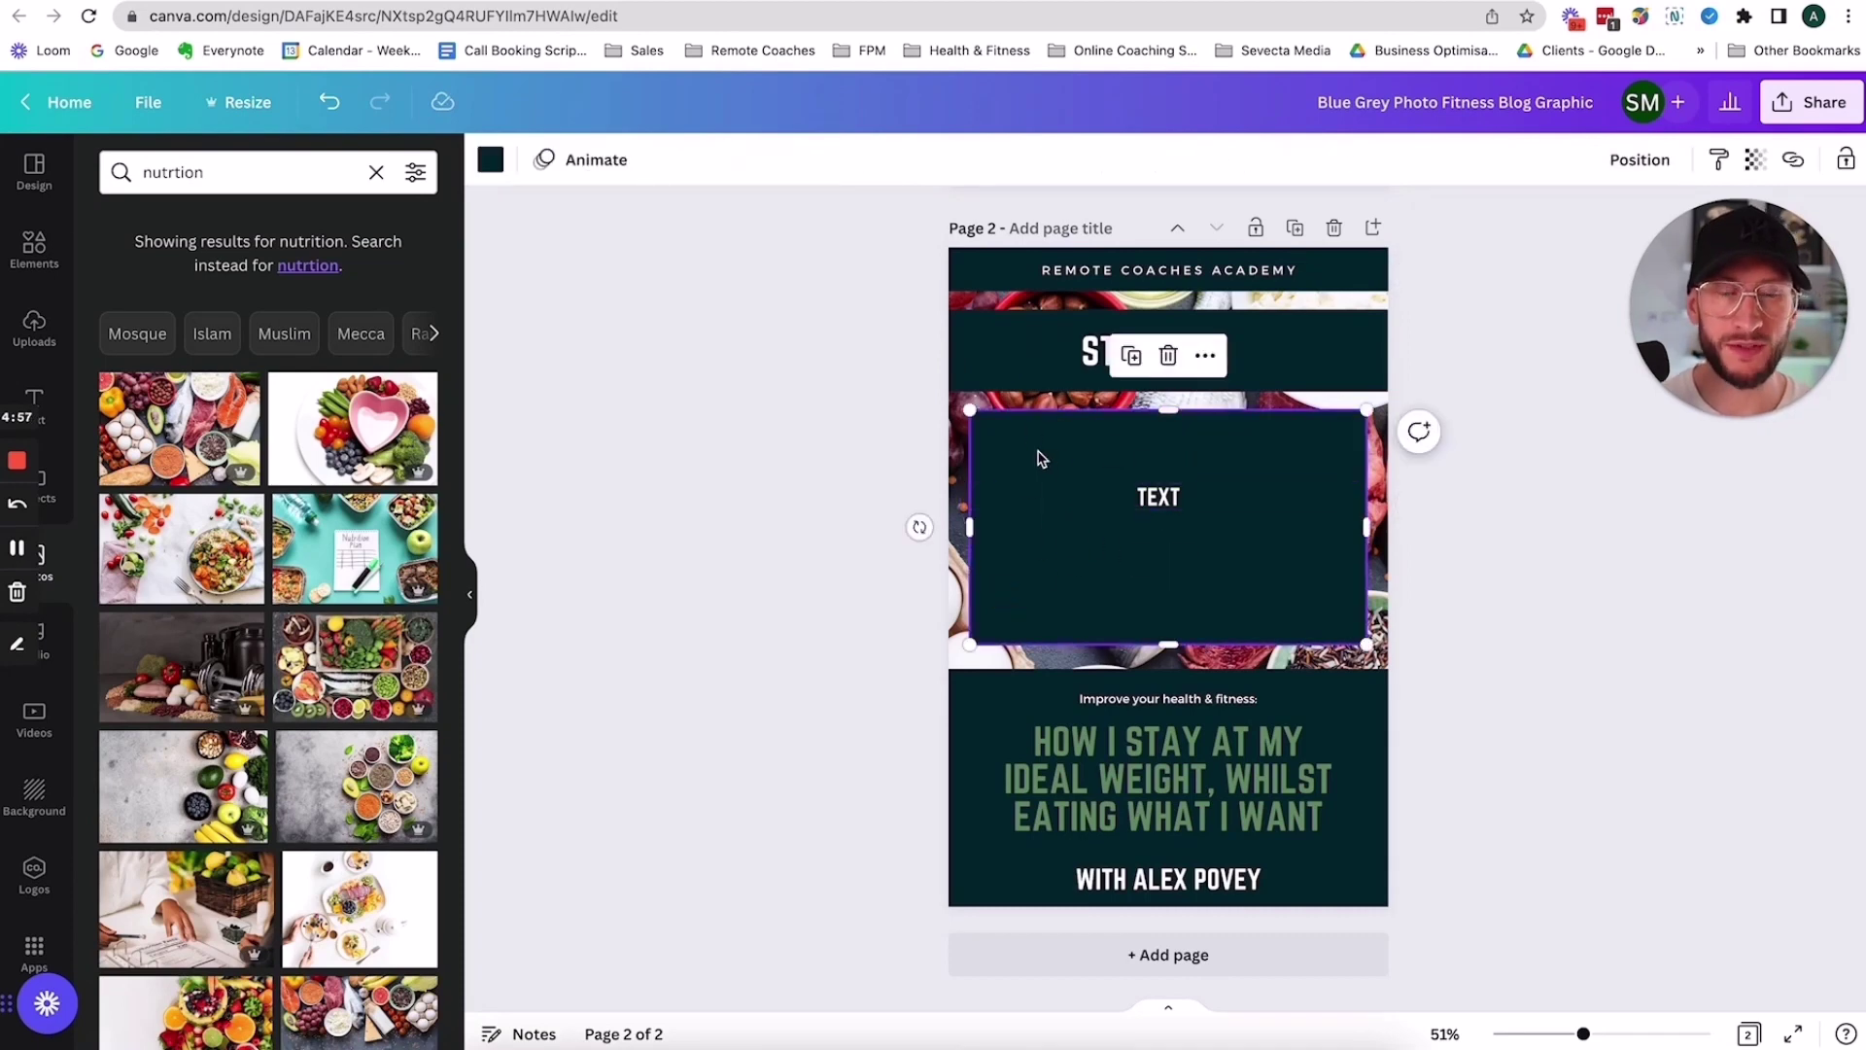
left_click(962, 420)
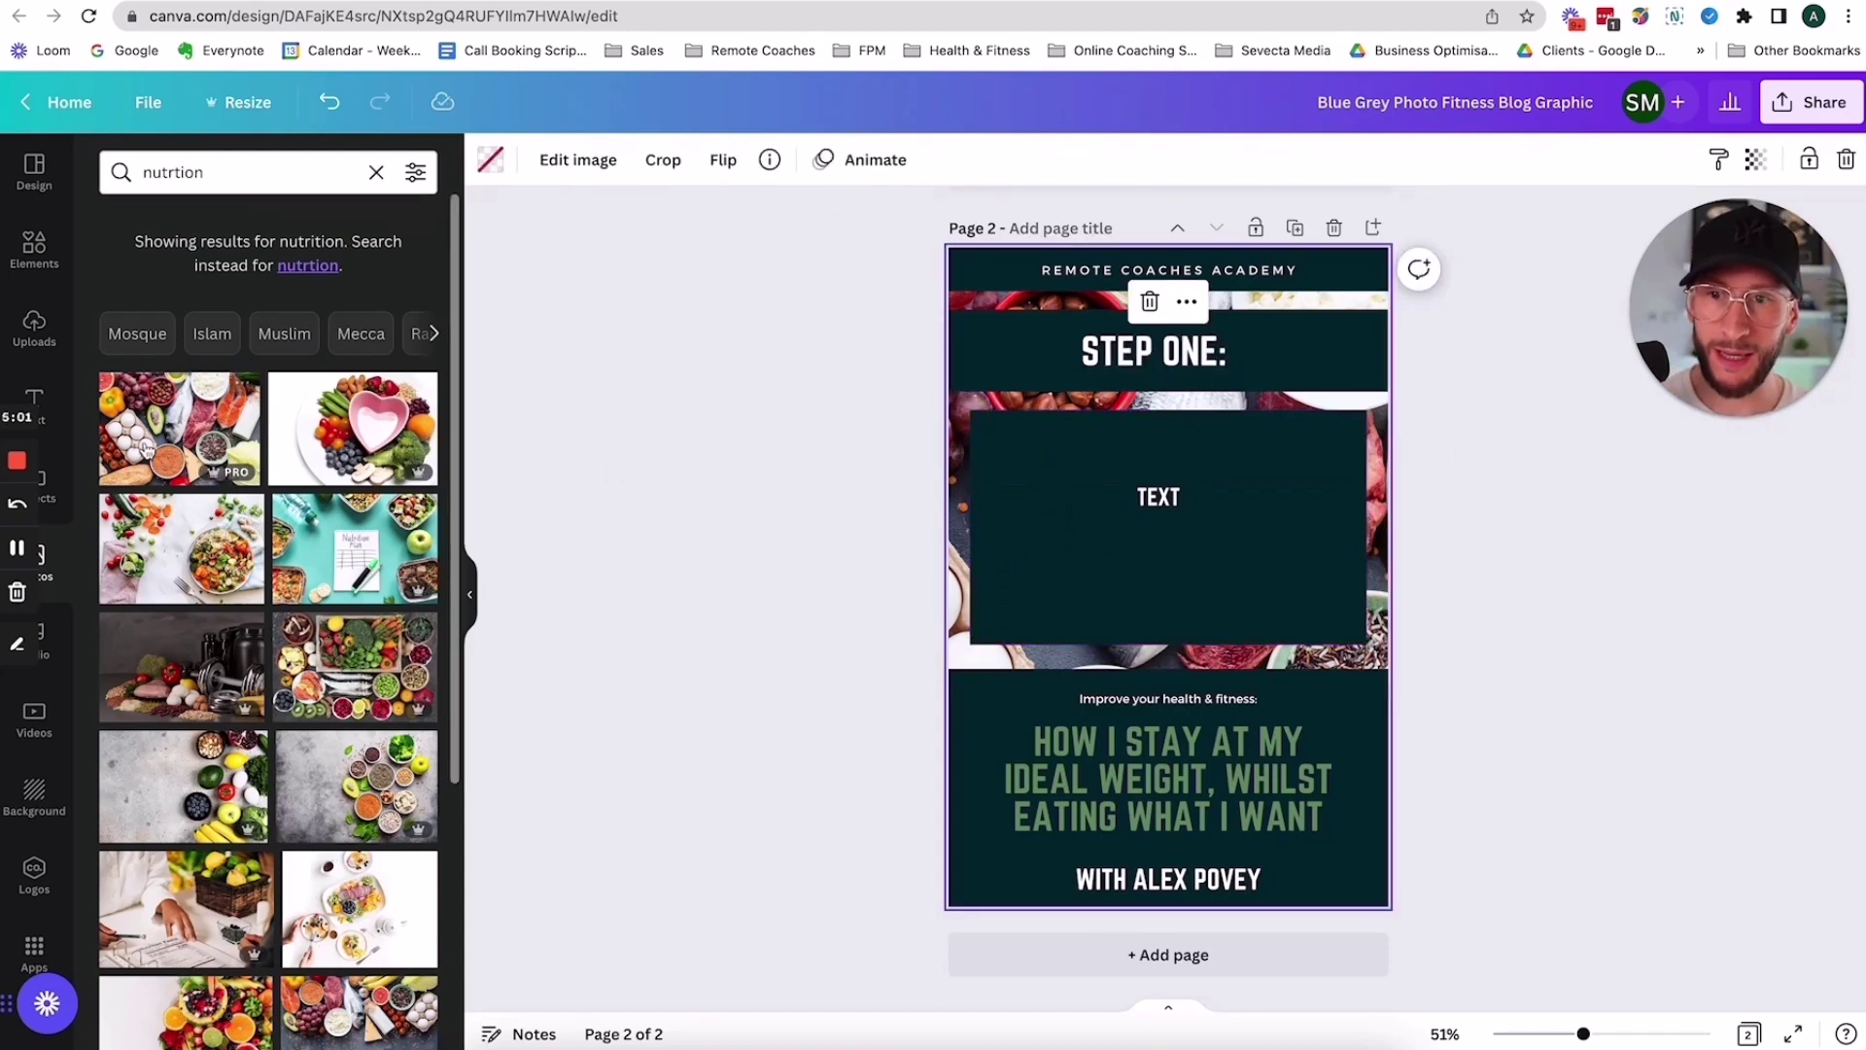
left_click_drag(146, 427, 982, 383)
Set the dark box behind TEXT to 80 transparency
left_click(1195, 498)
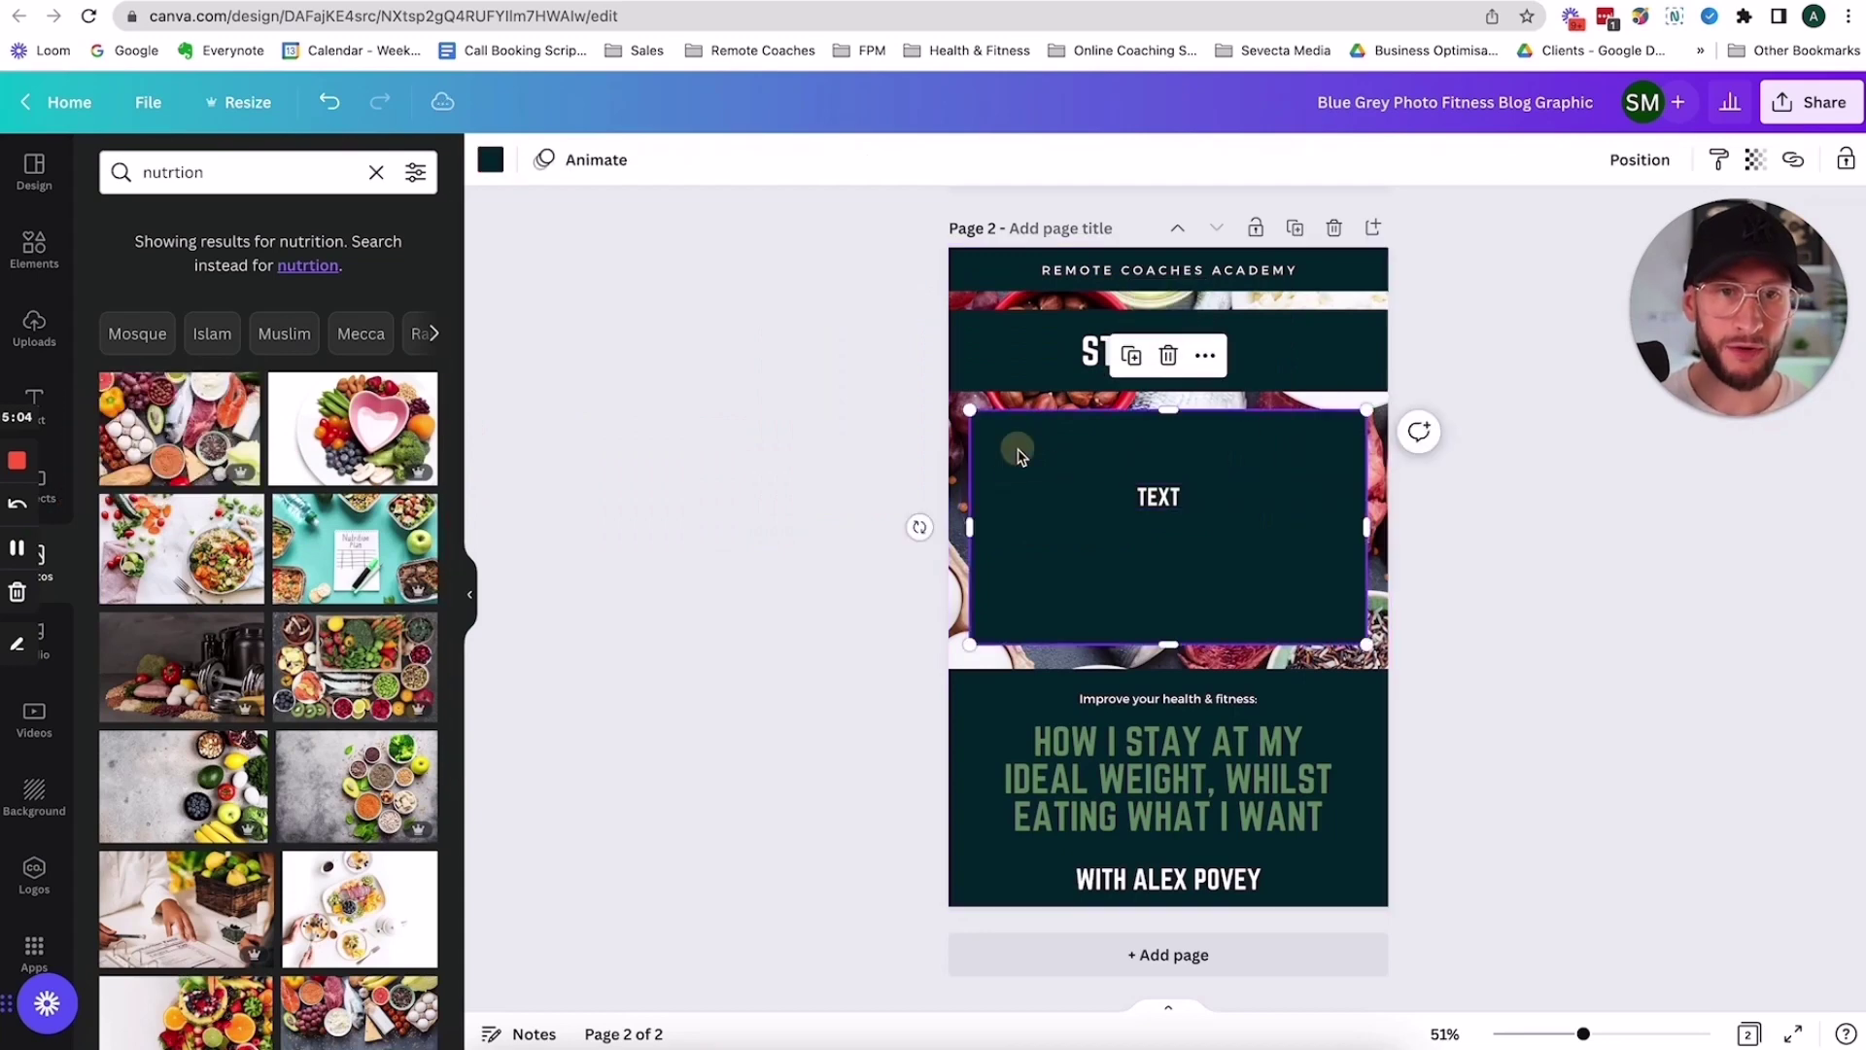
left_click(1758, 163)
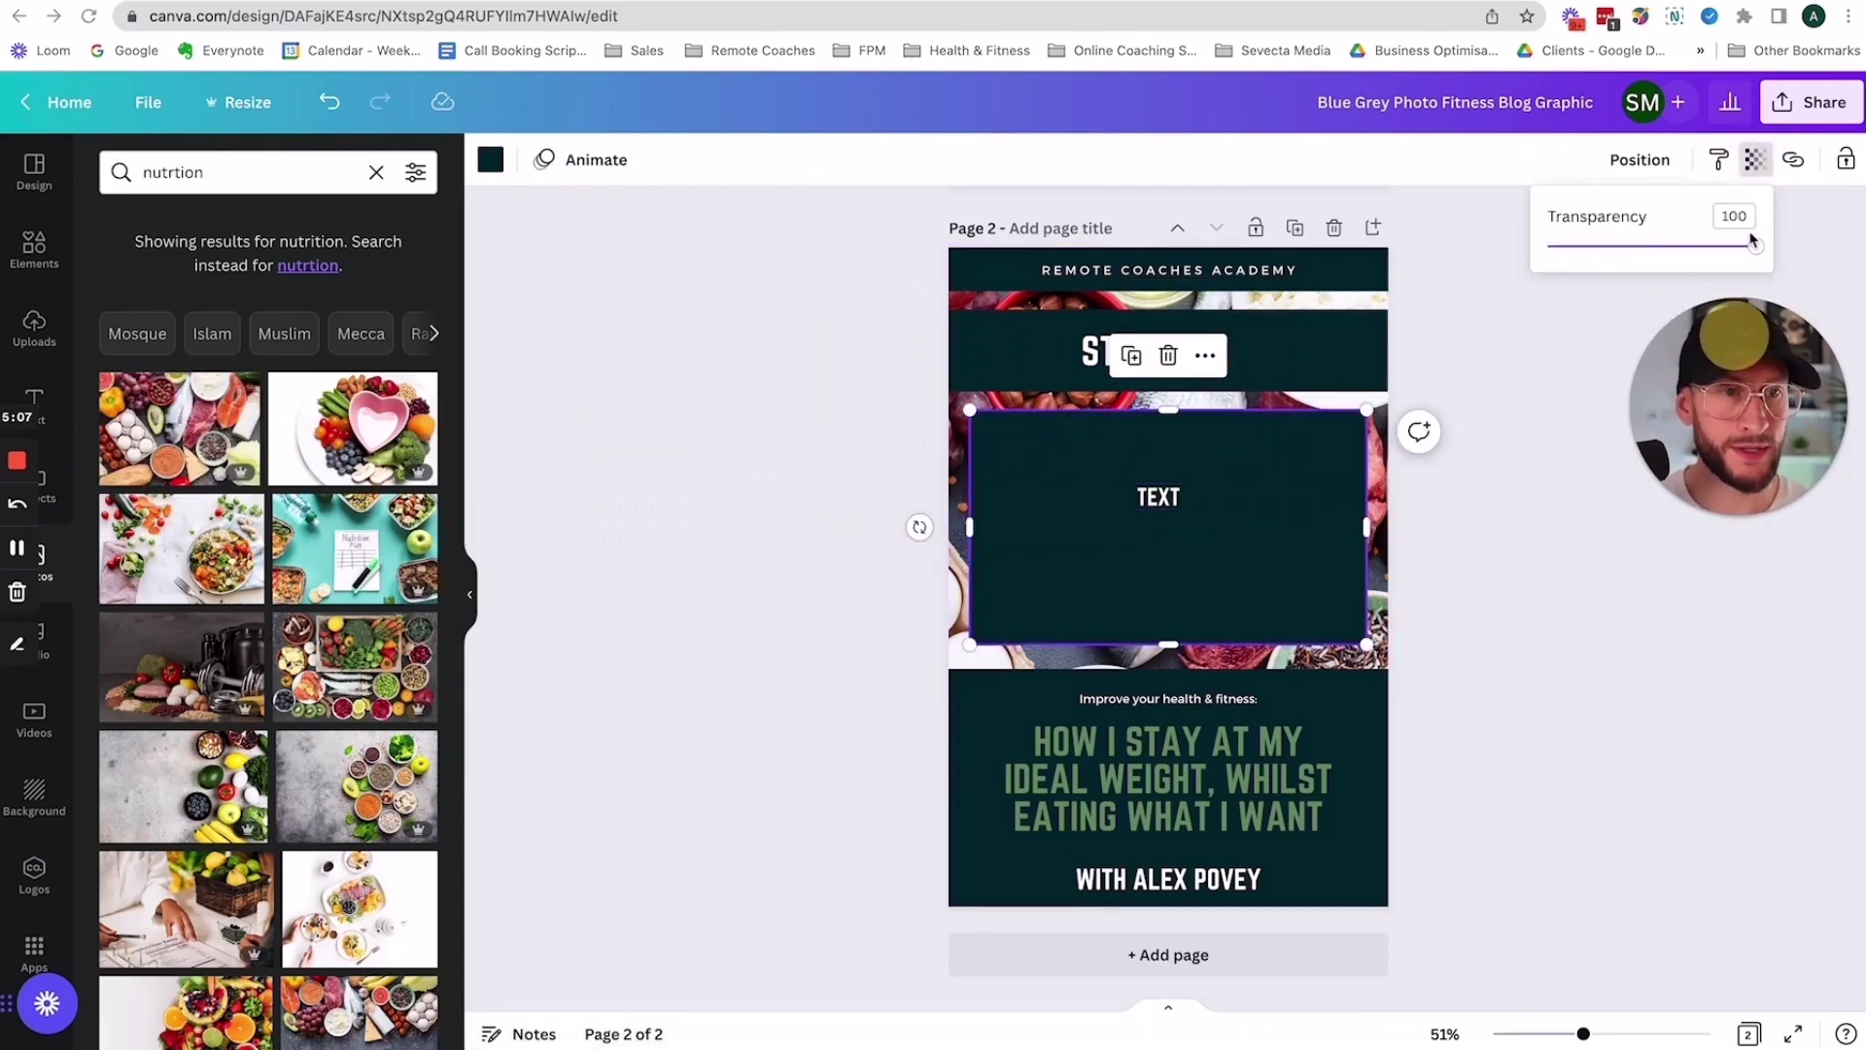
left_click(1750, 250)
left_click_drag(1750, 253, 1713, 247)
Try a semi-transparent STEP ONE: box, undo it, and go to ChatGPT
left_click(1283, 335)
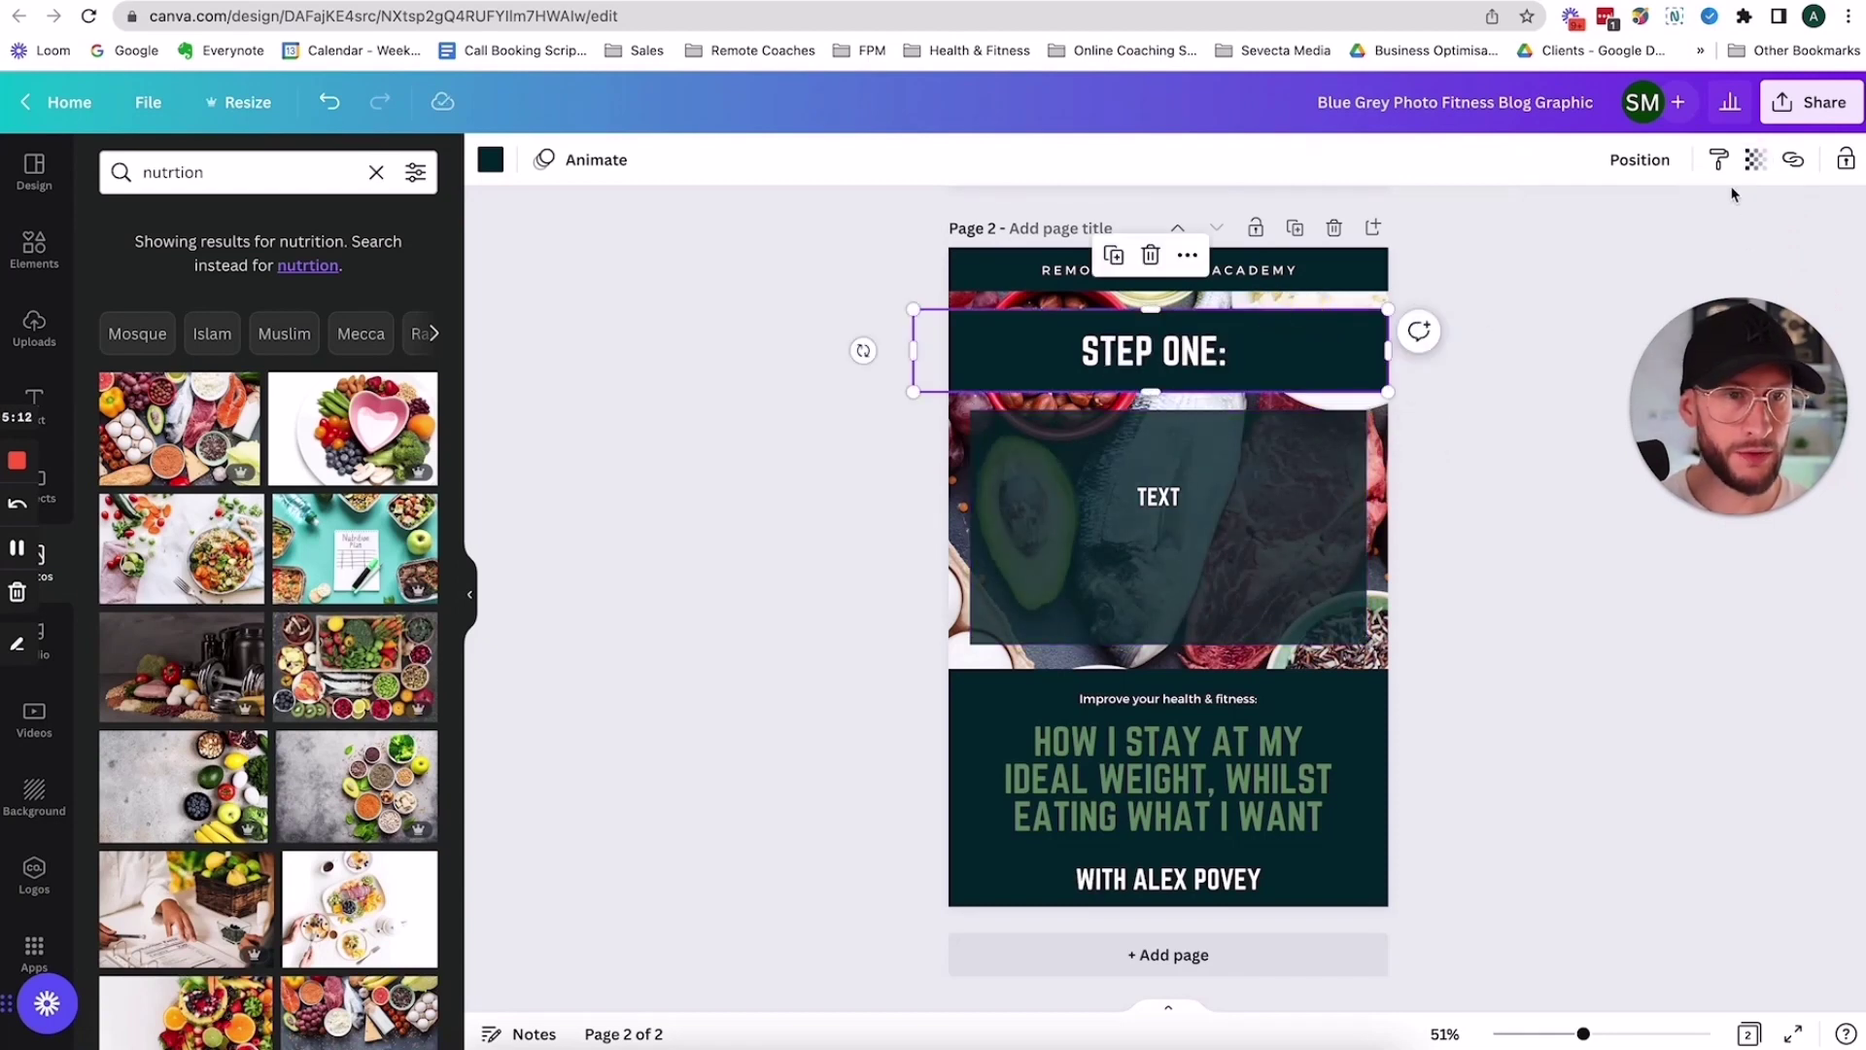
left_click(1756, 159)
left_click_drag(1757, 247, 1718, 252)
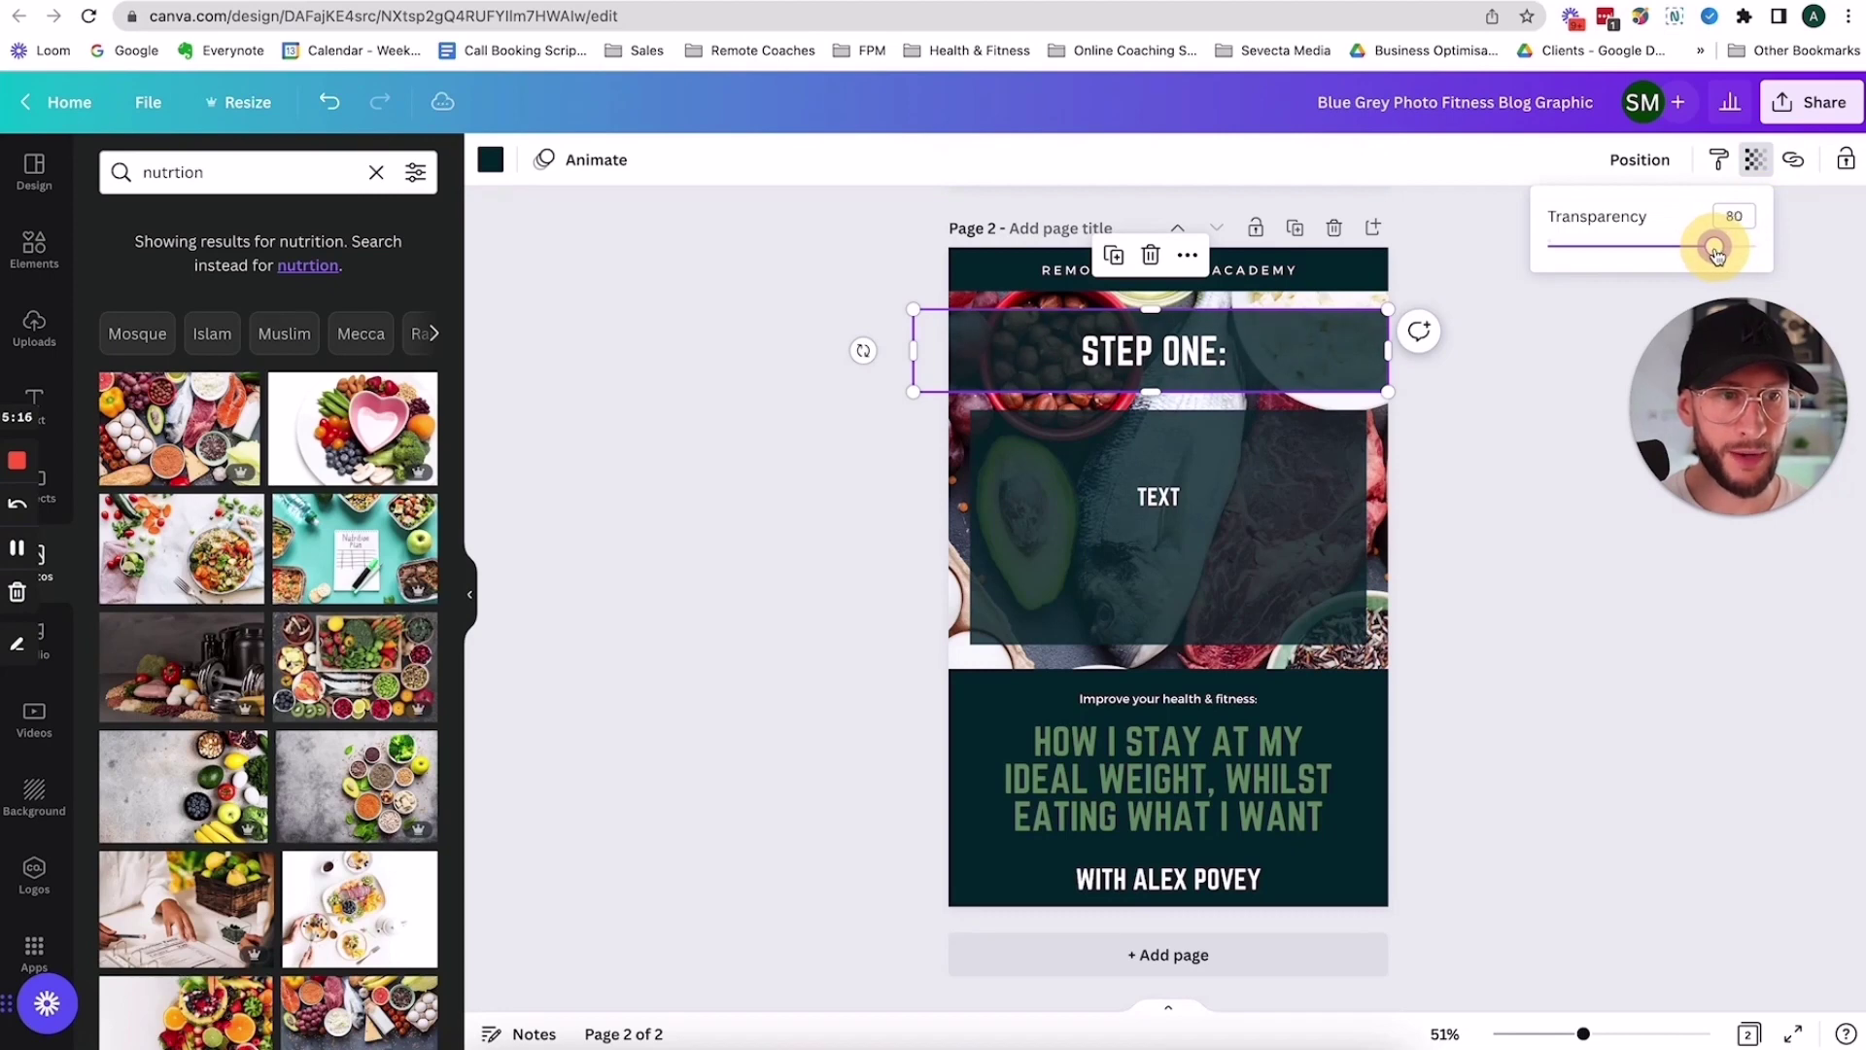
left_click(1414, 465)
left_click(1502, 468)
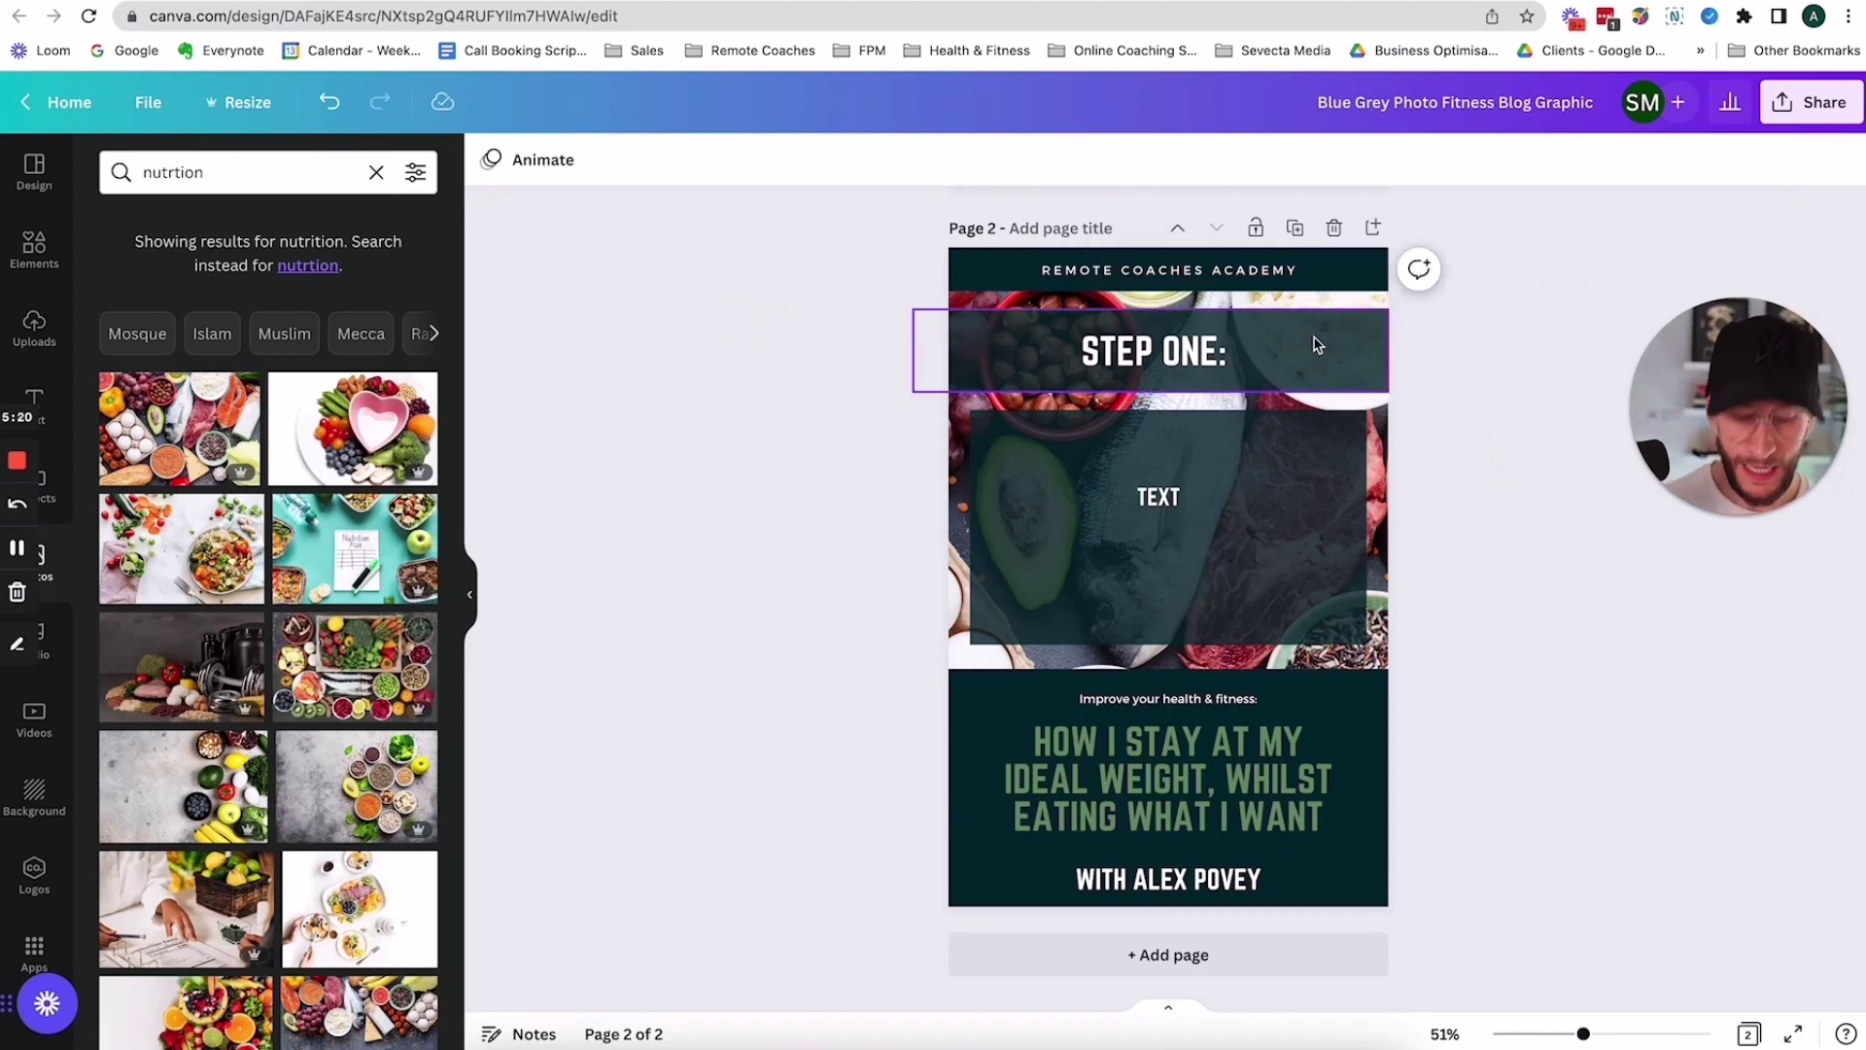
key("ctrl+z")
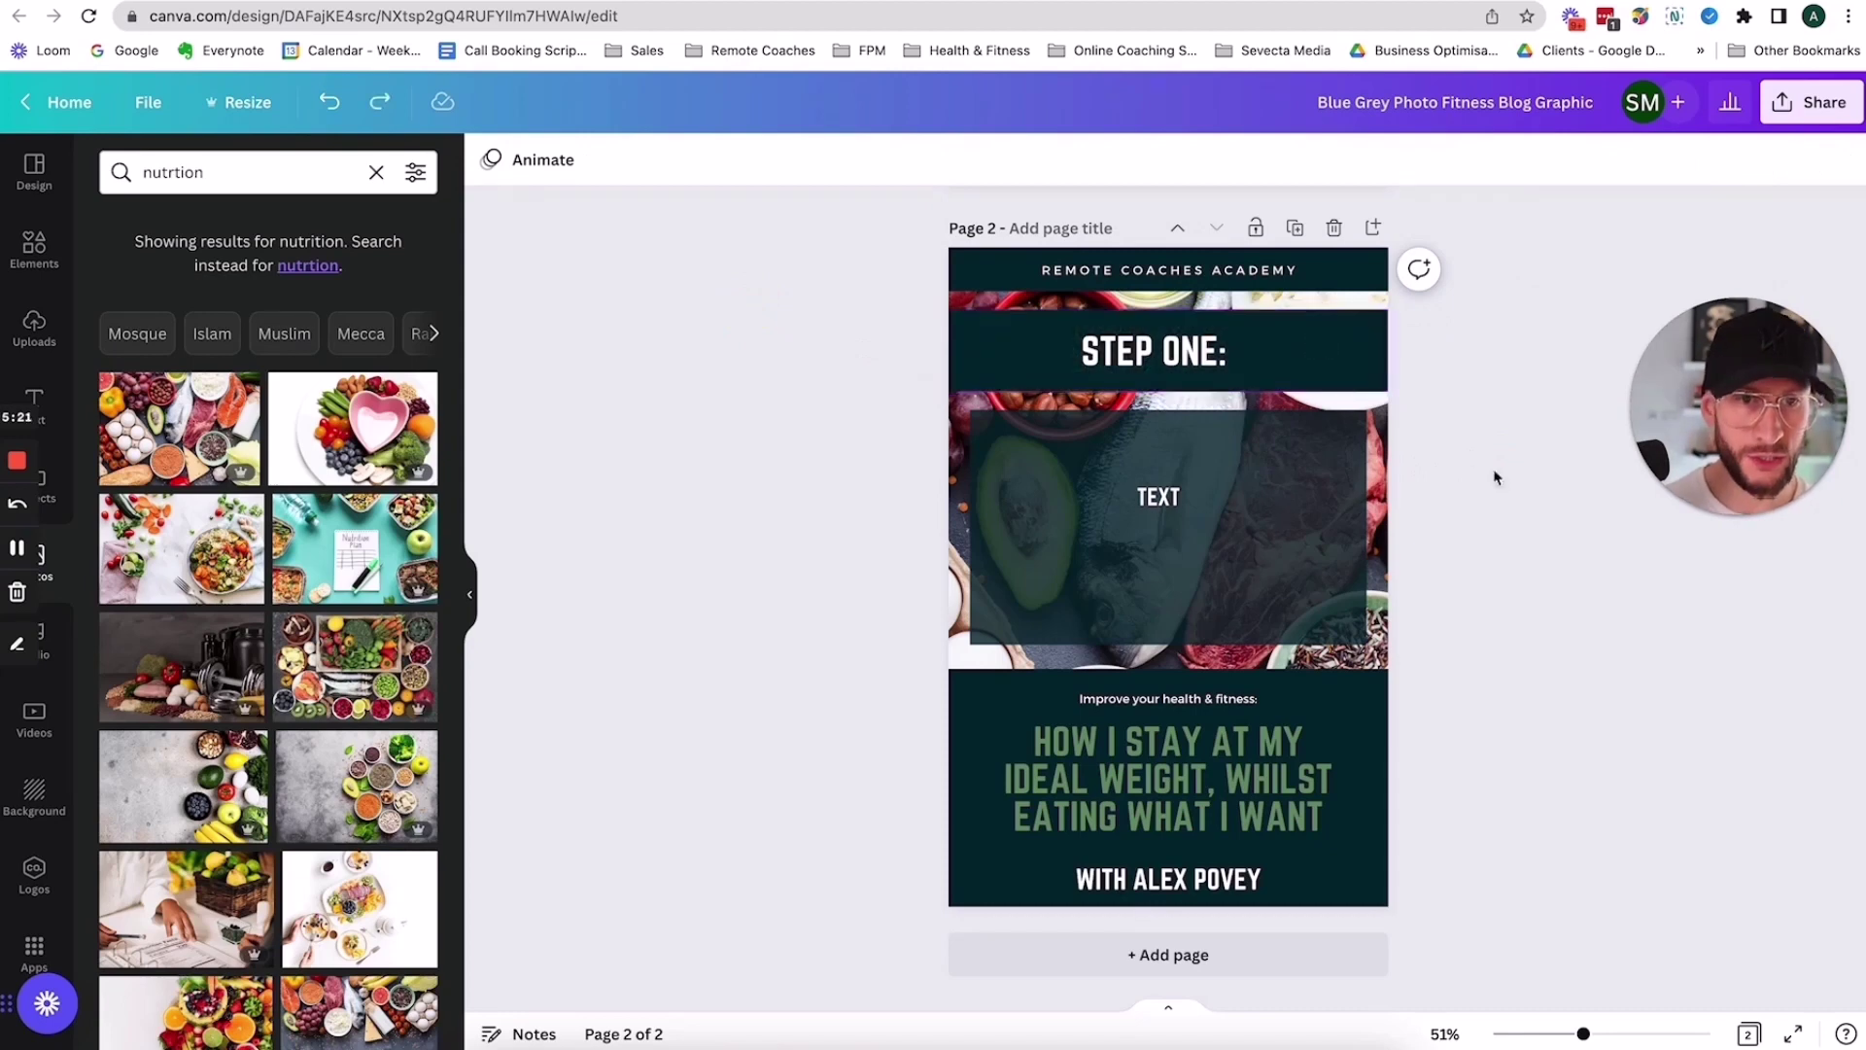
left_click(1188, 575)
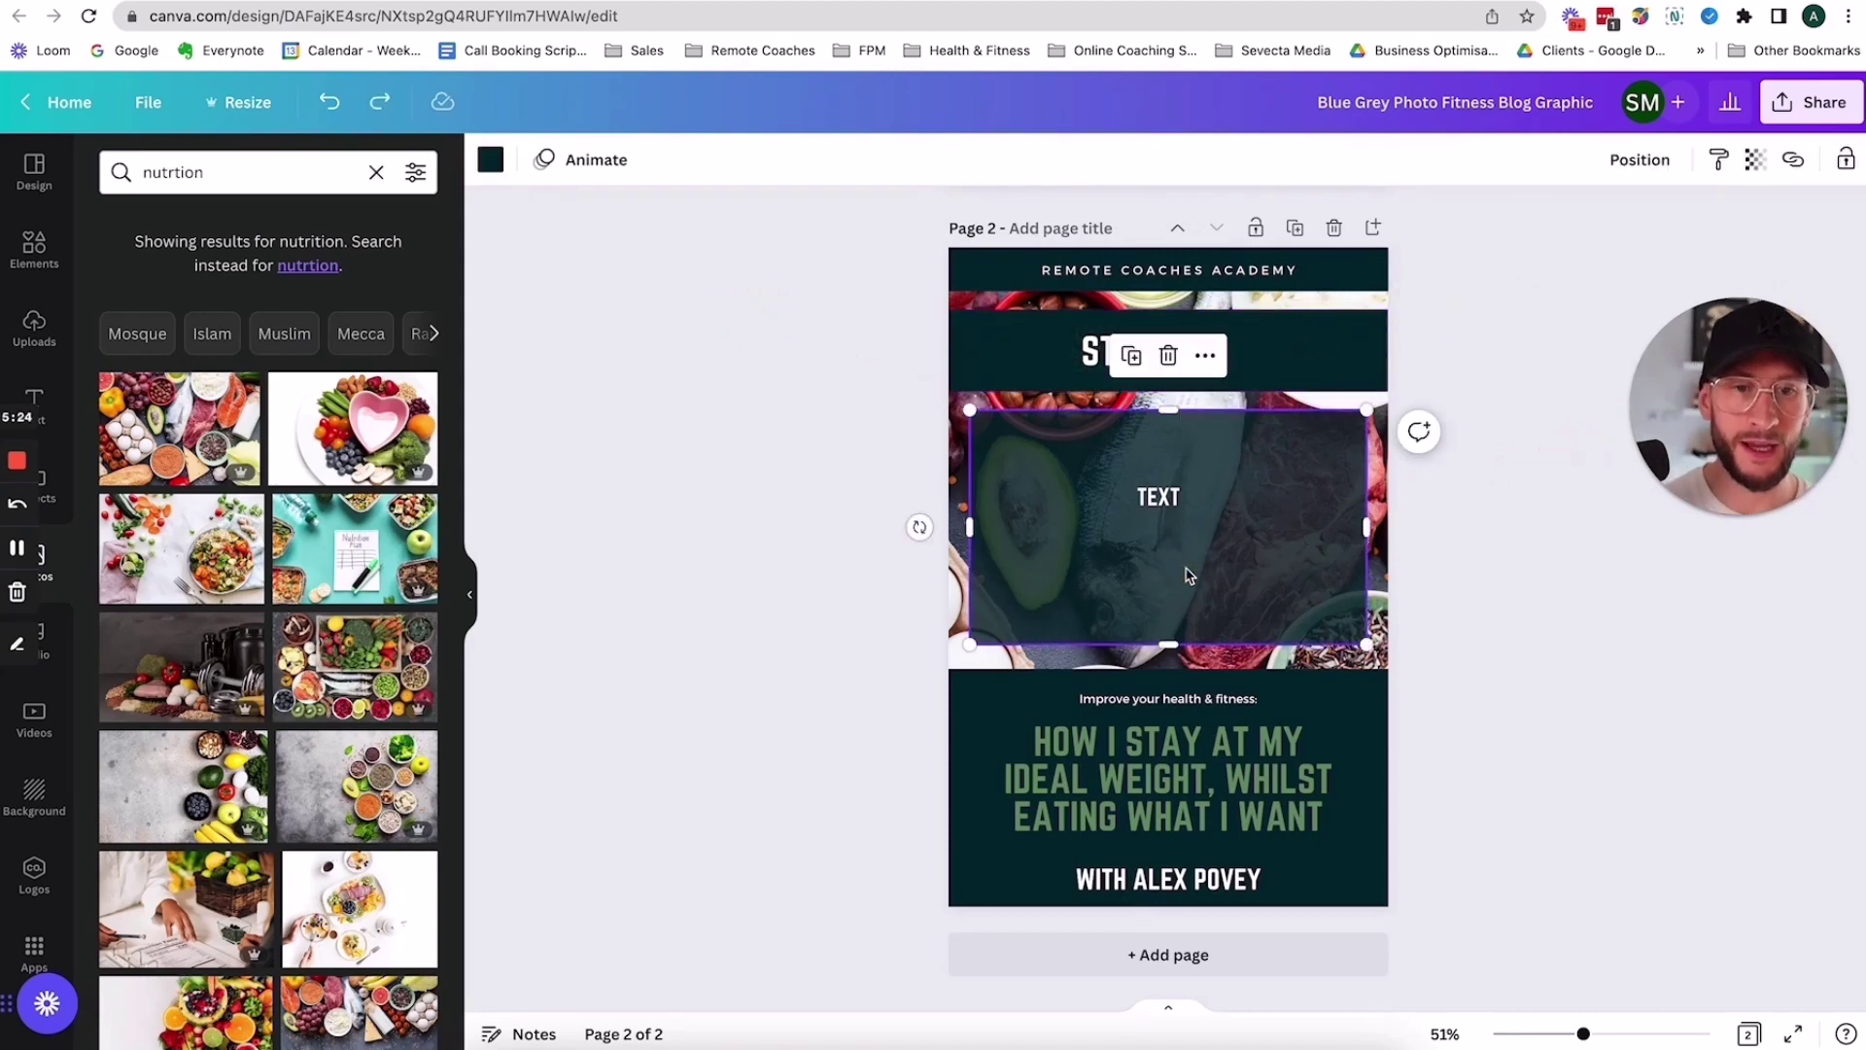
key("ctrl+Tab")
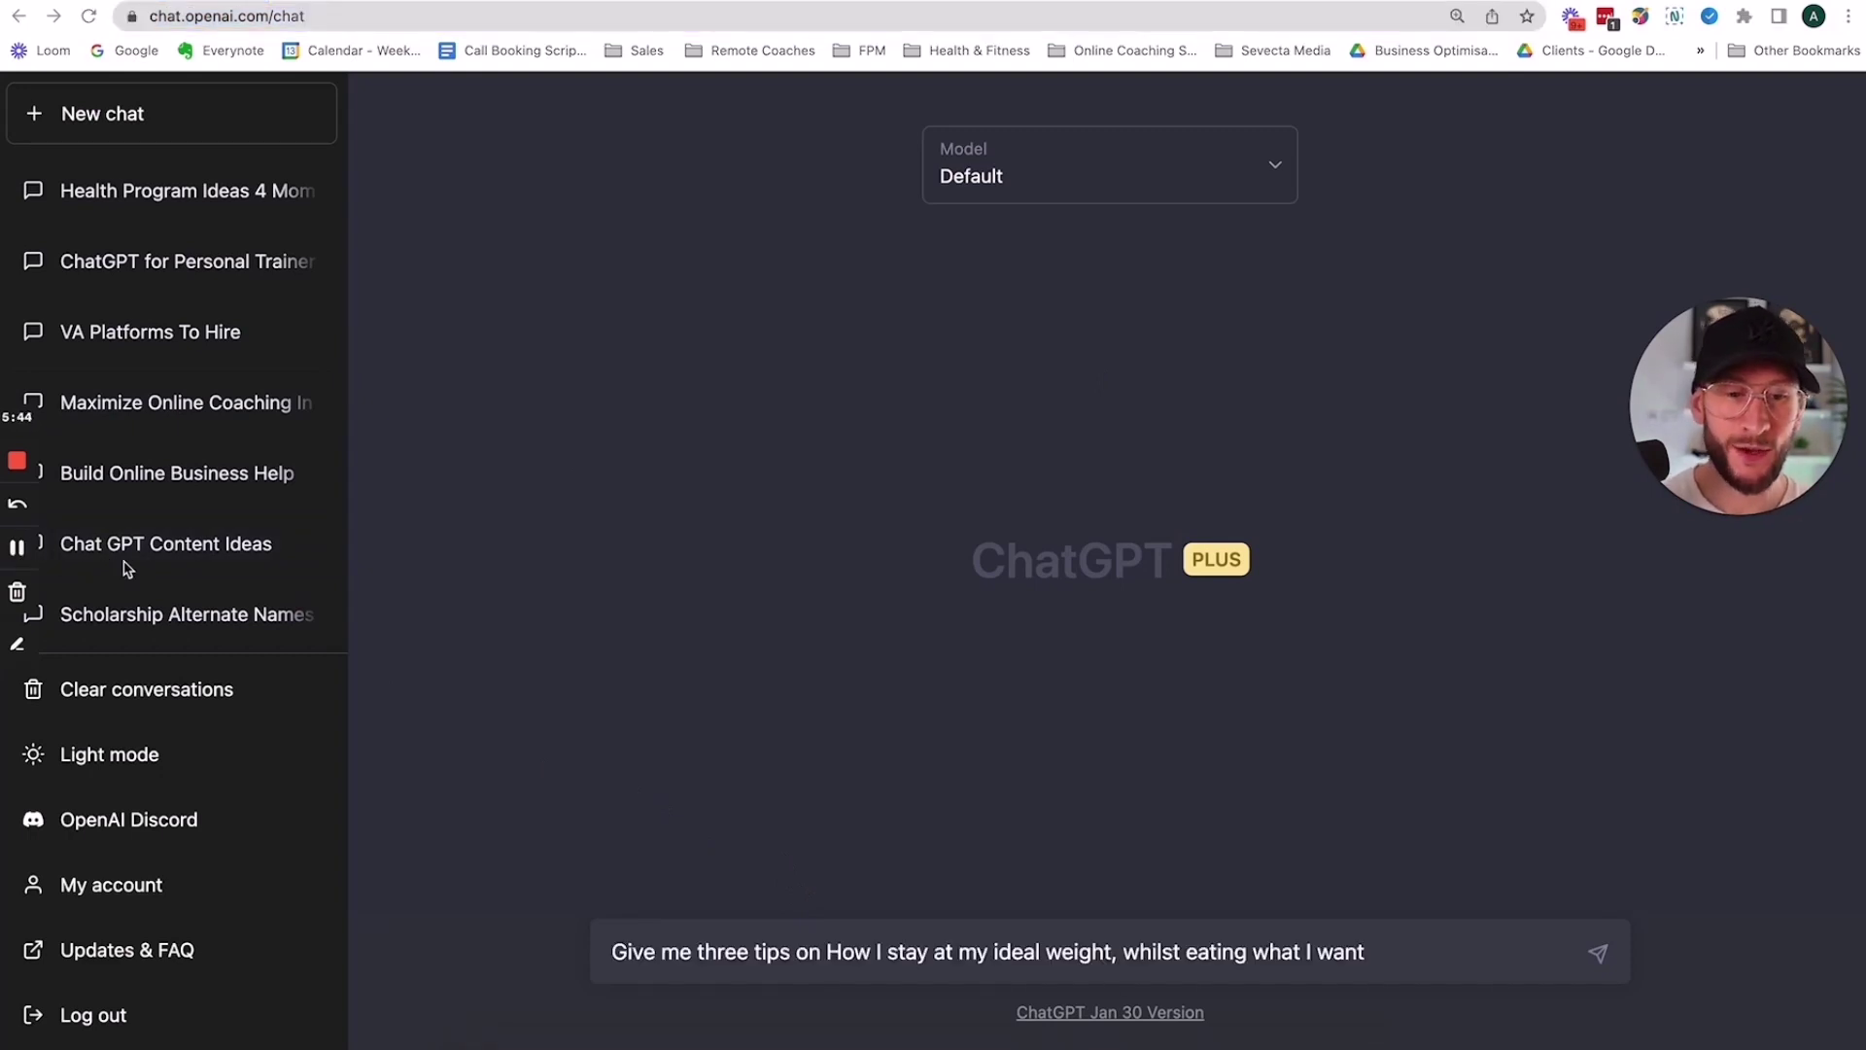
Send the ideal-weight tips prompt, then ask 'give me 3 more'
left_click(1392, 957)
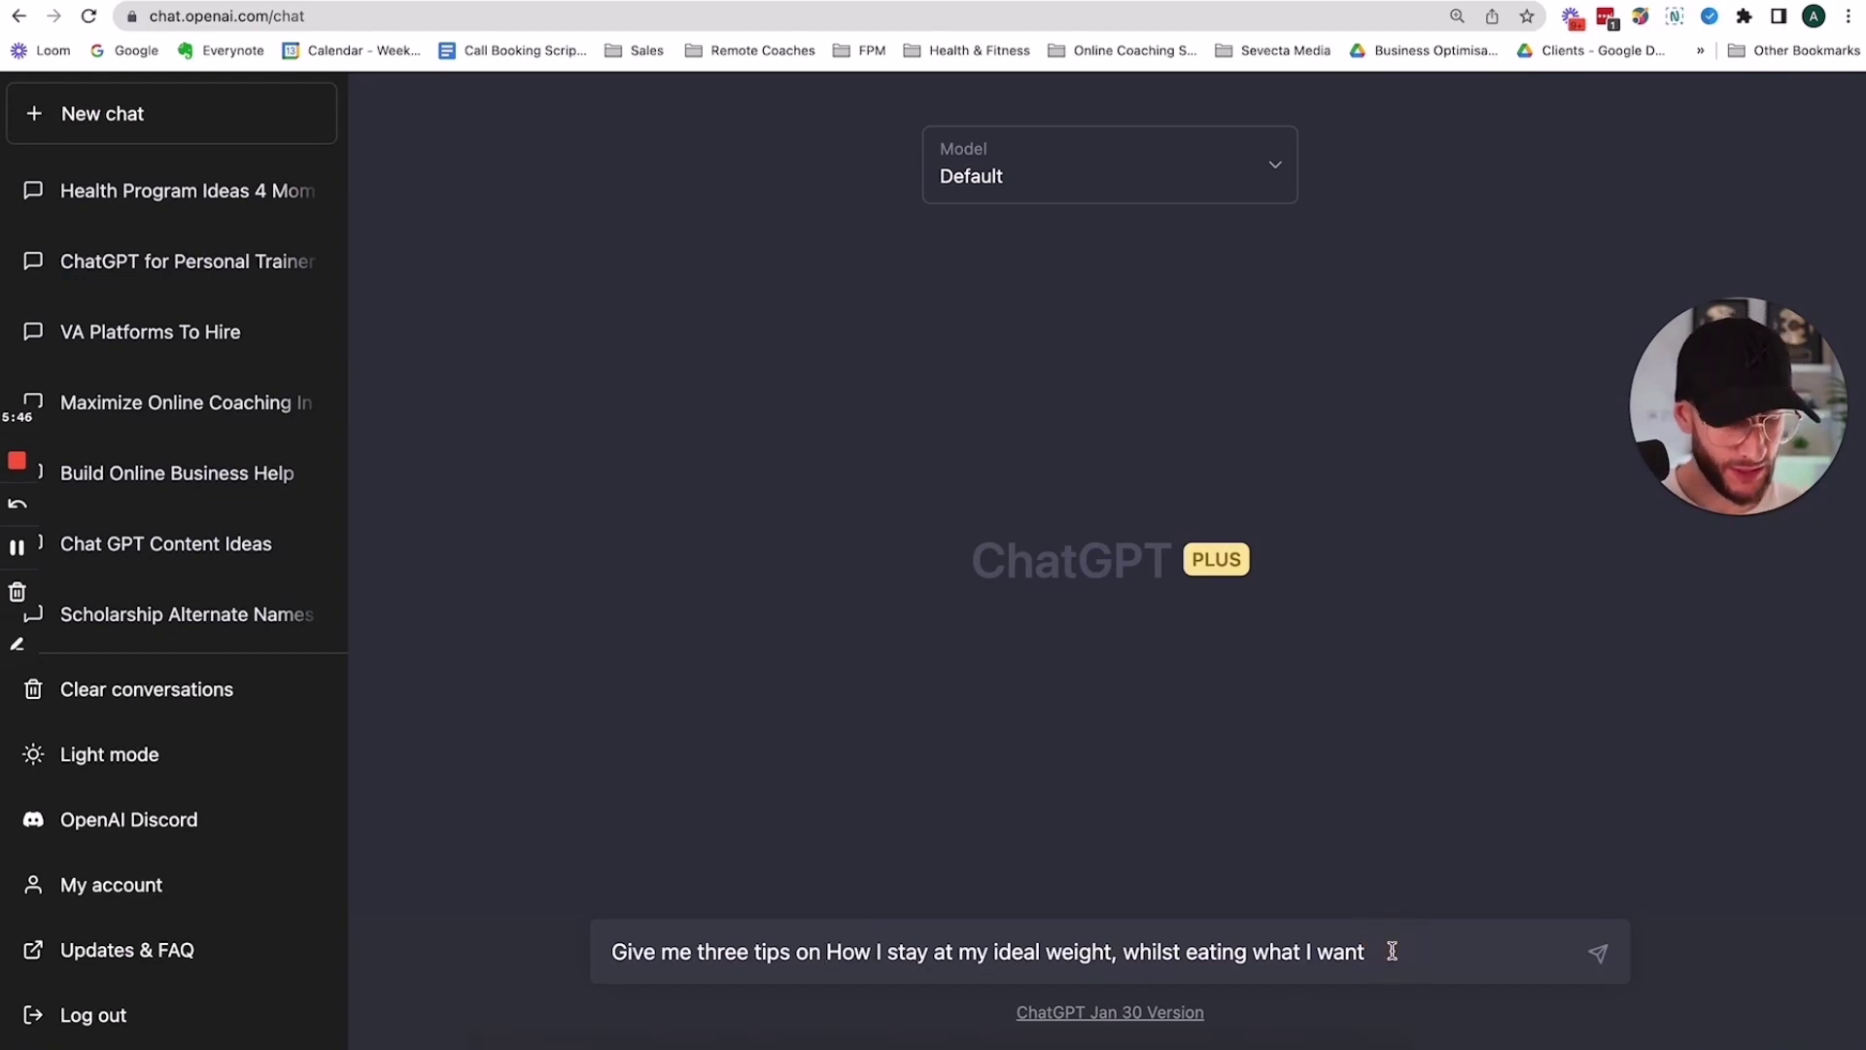
key("Return")
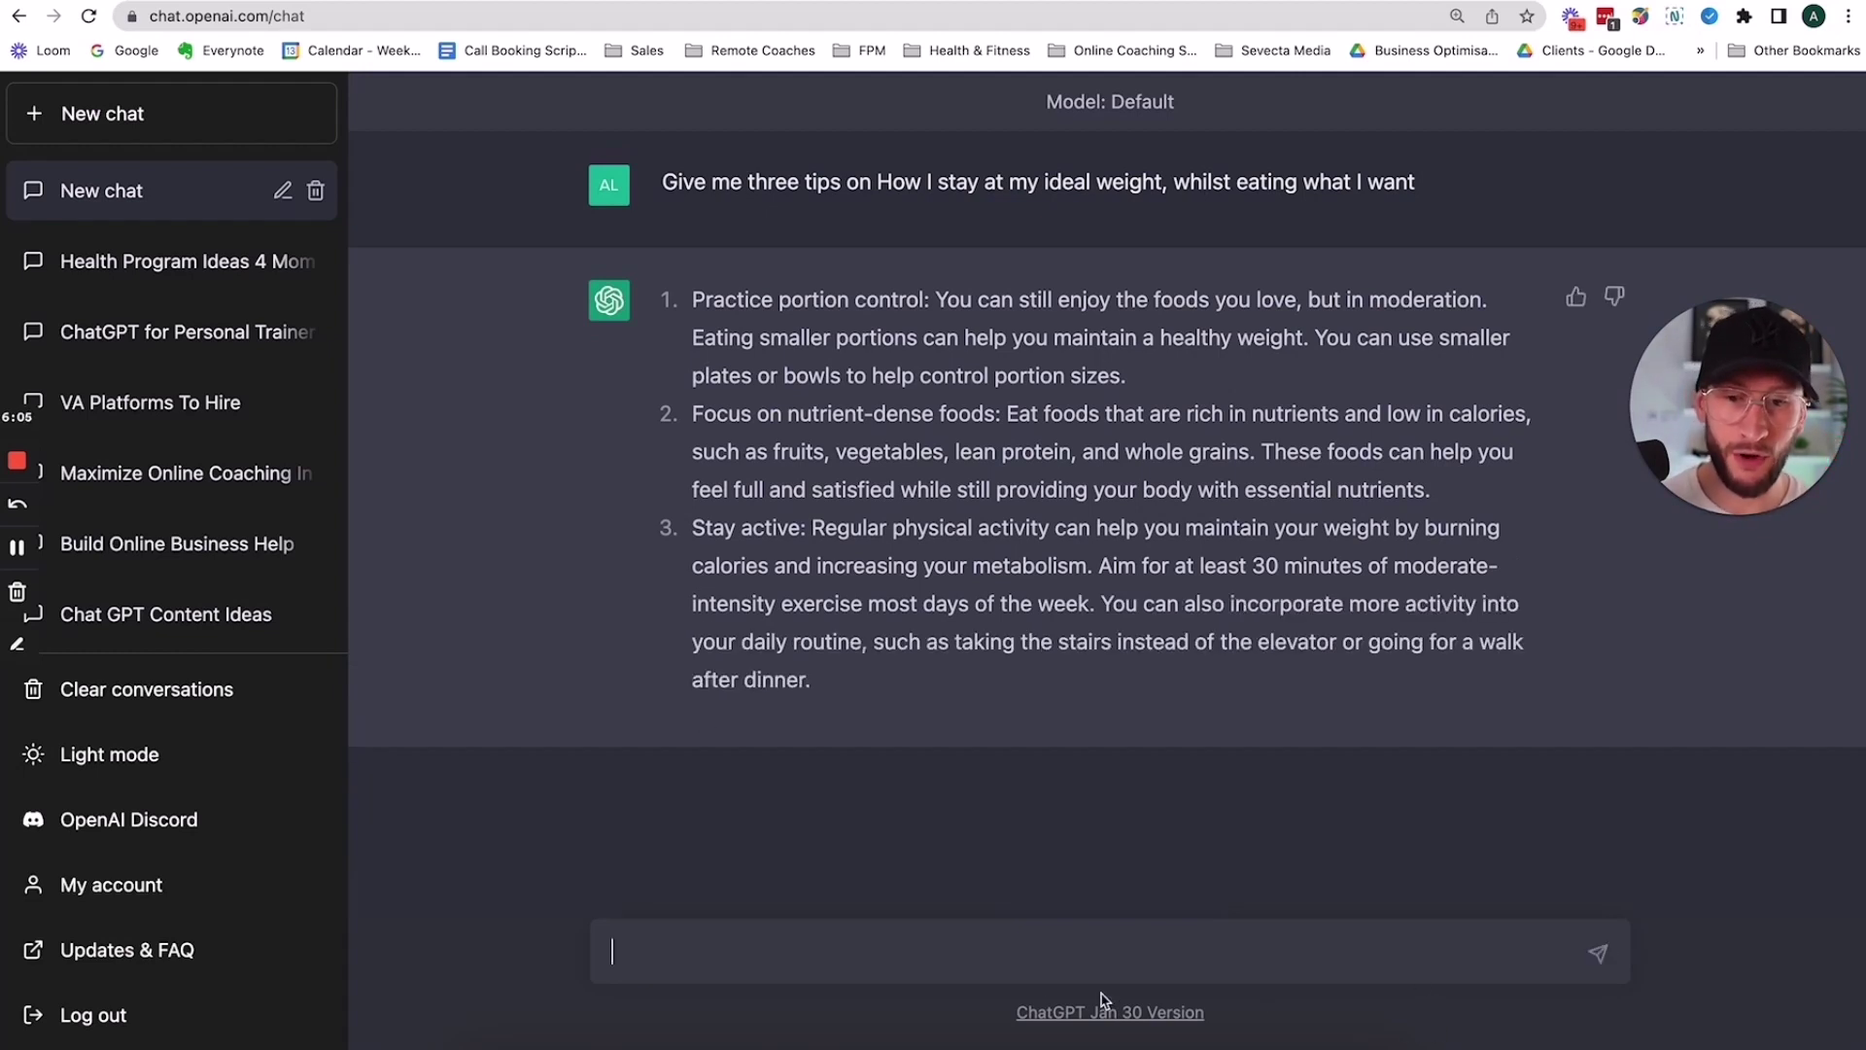
type("give me 3 more")
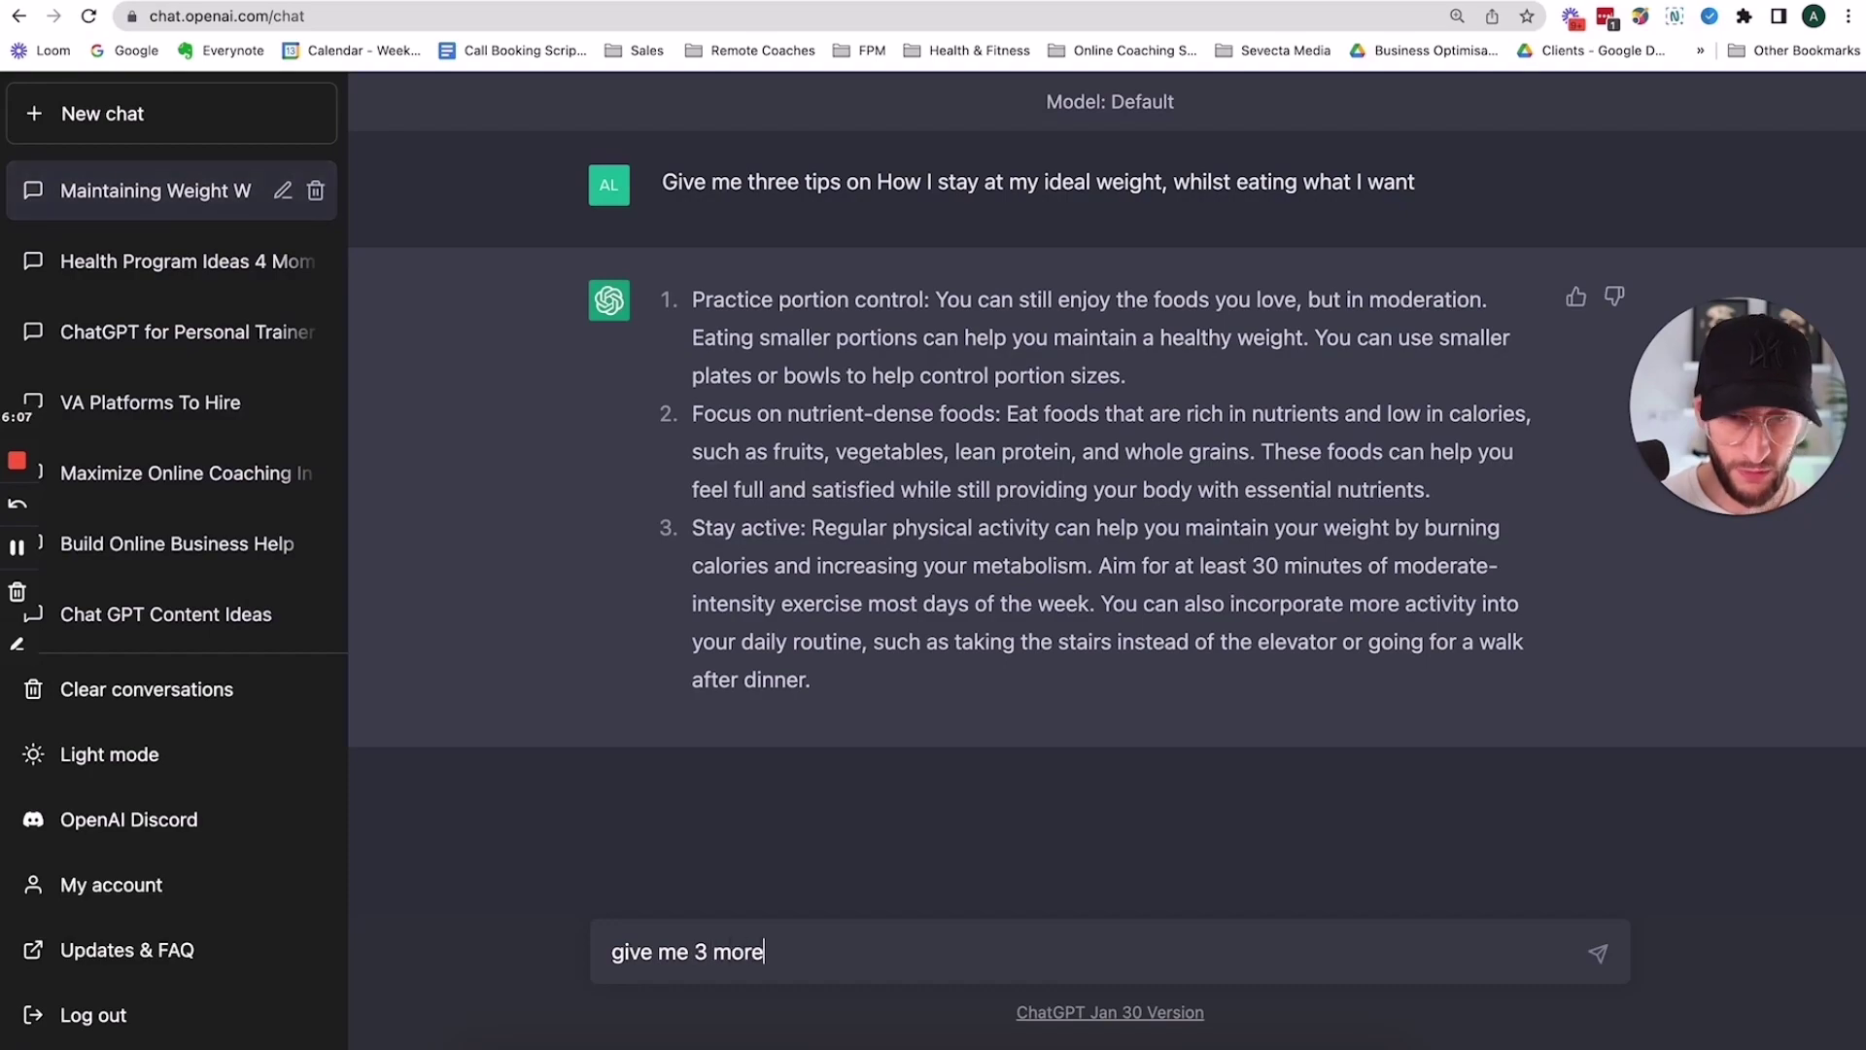
key("Return")
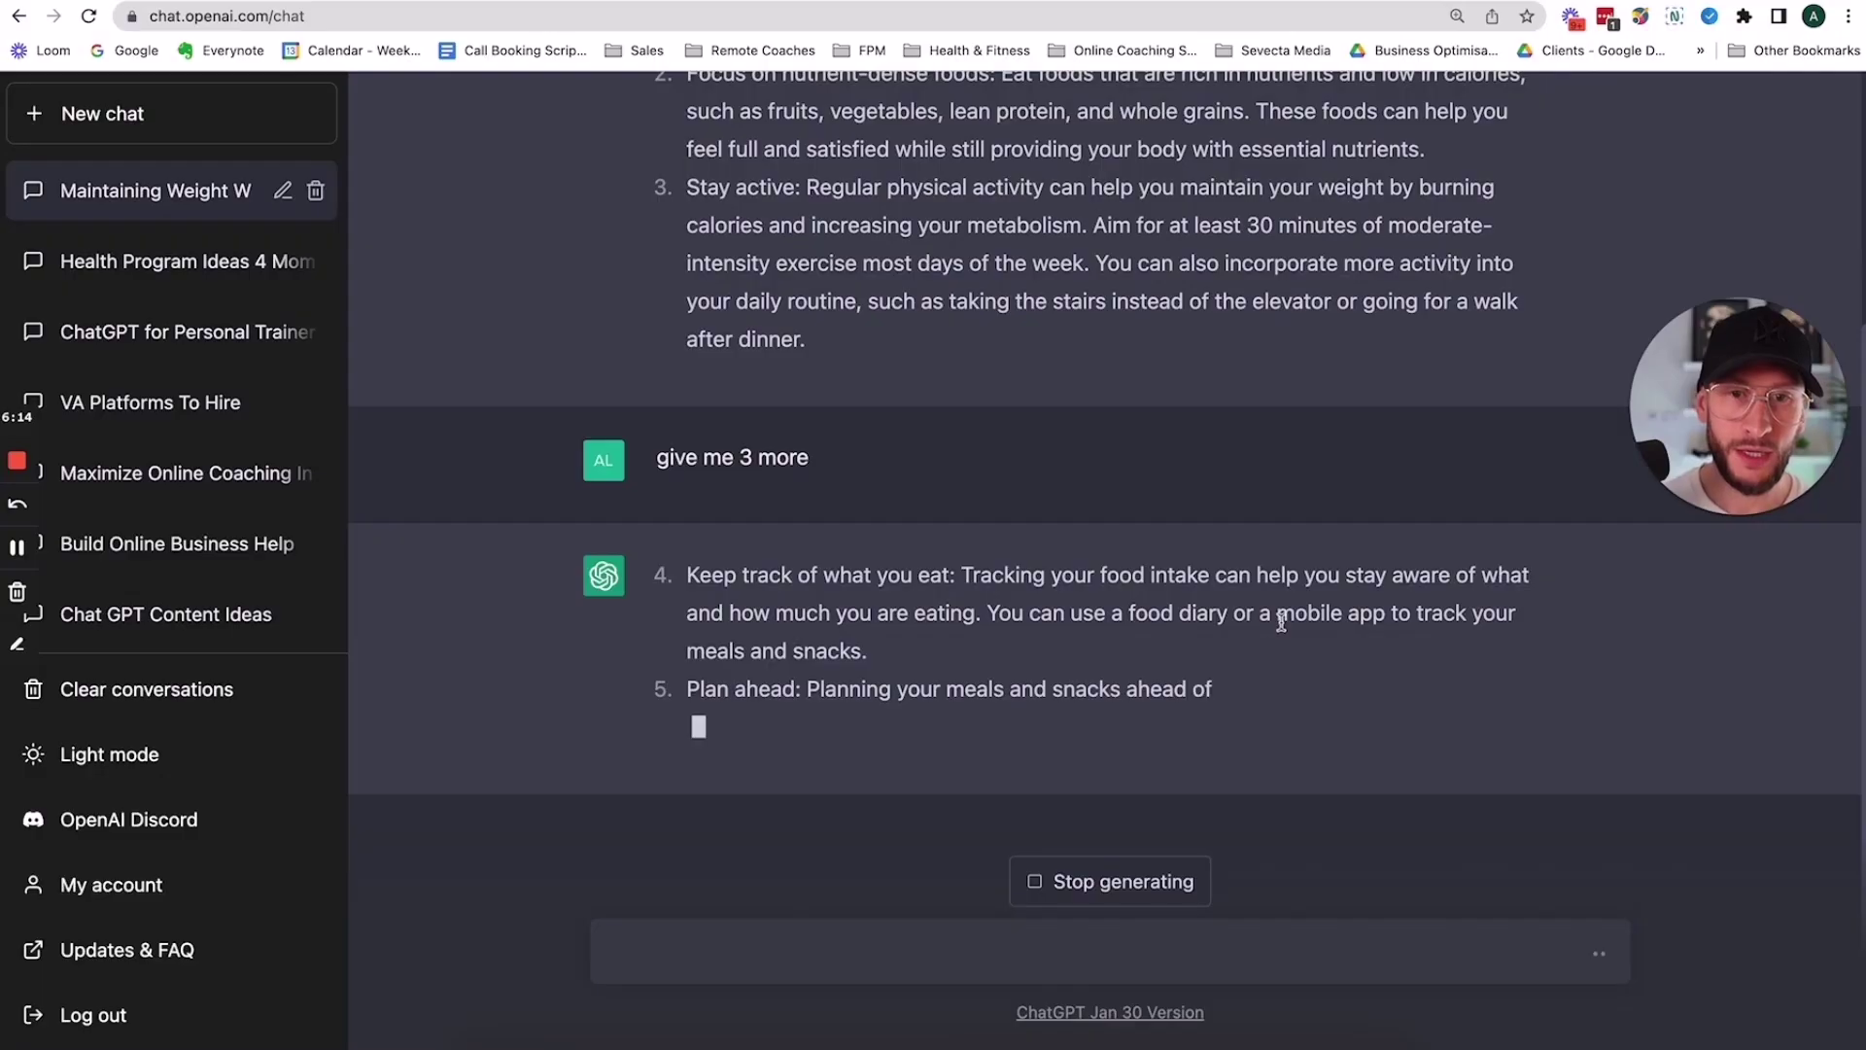
scroll(1281, 622, "up", 5)
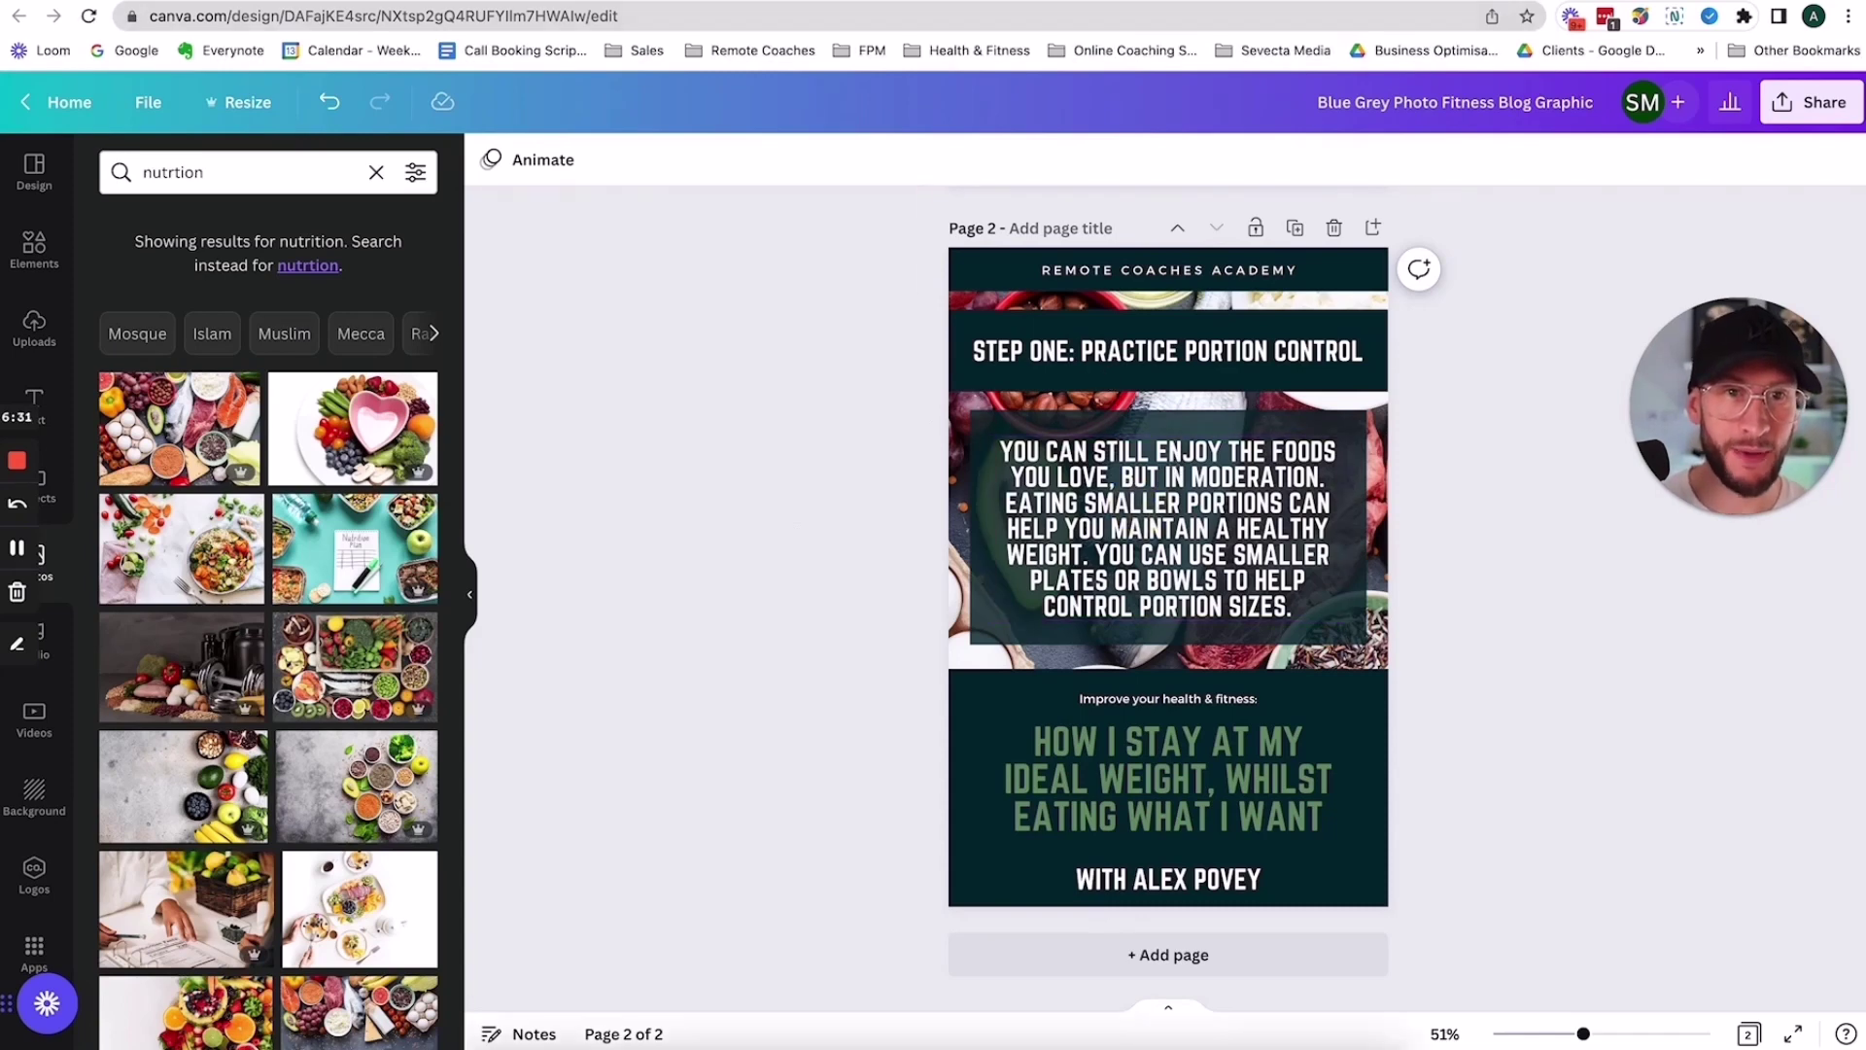
key("ctrl+Tab")
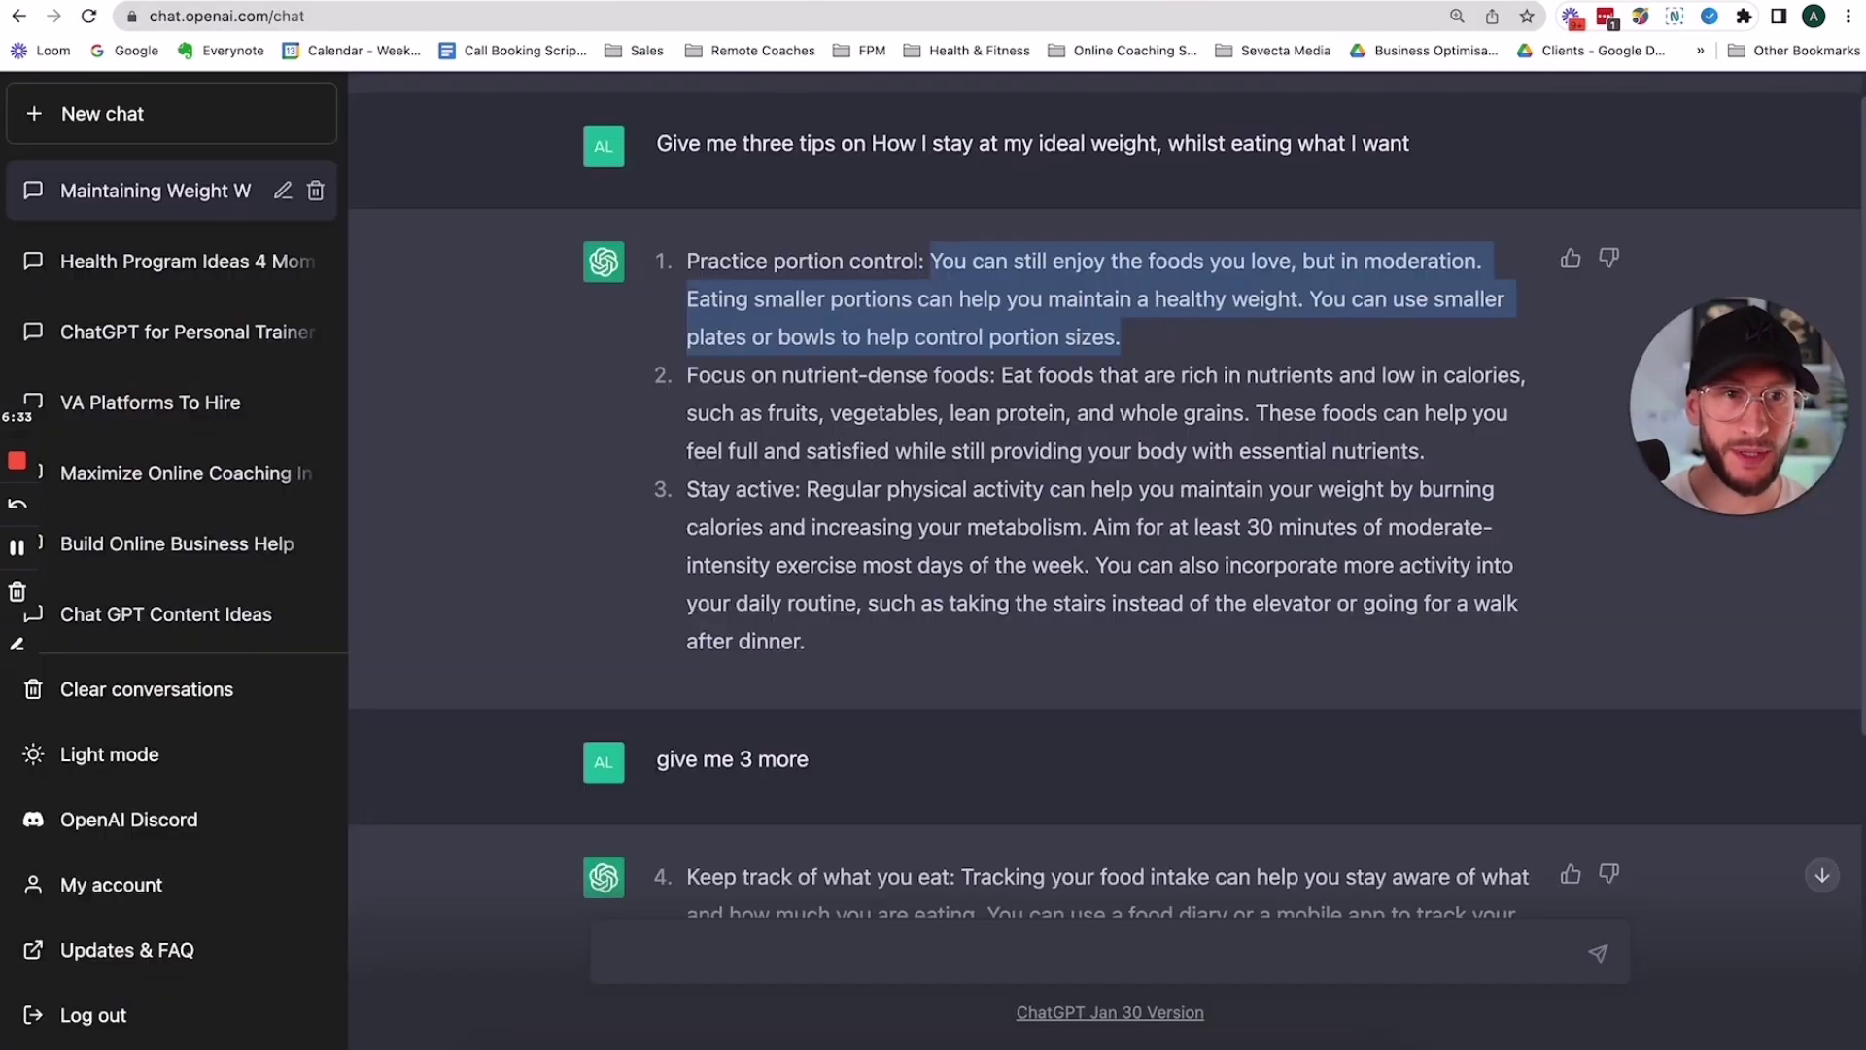
key("ctrl+shift+Tab")
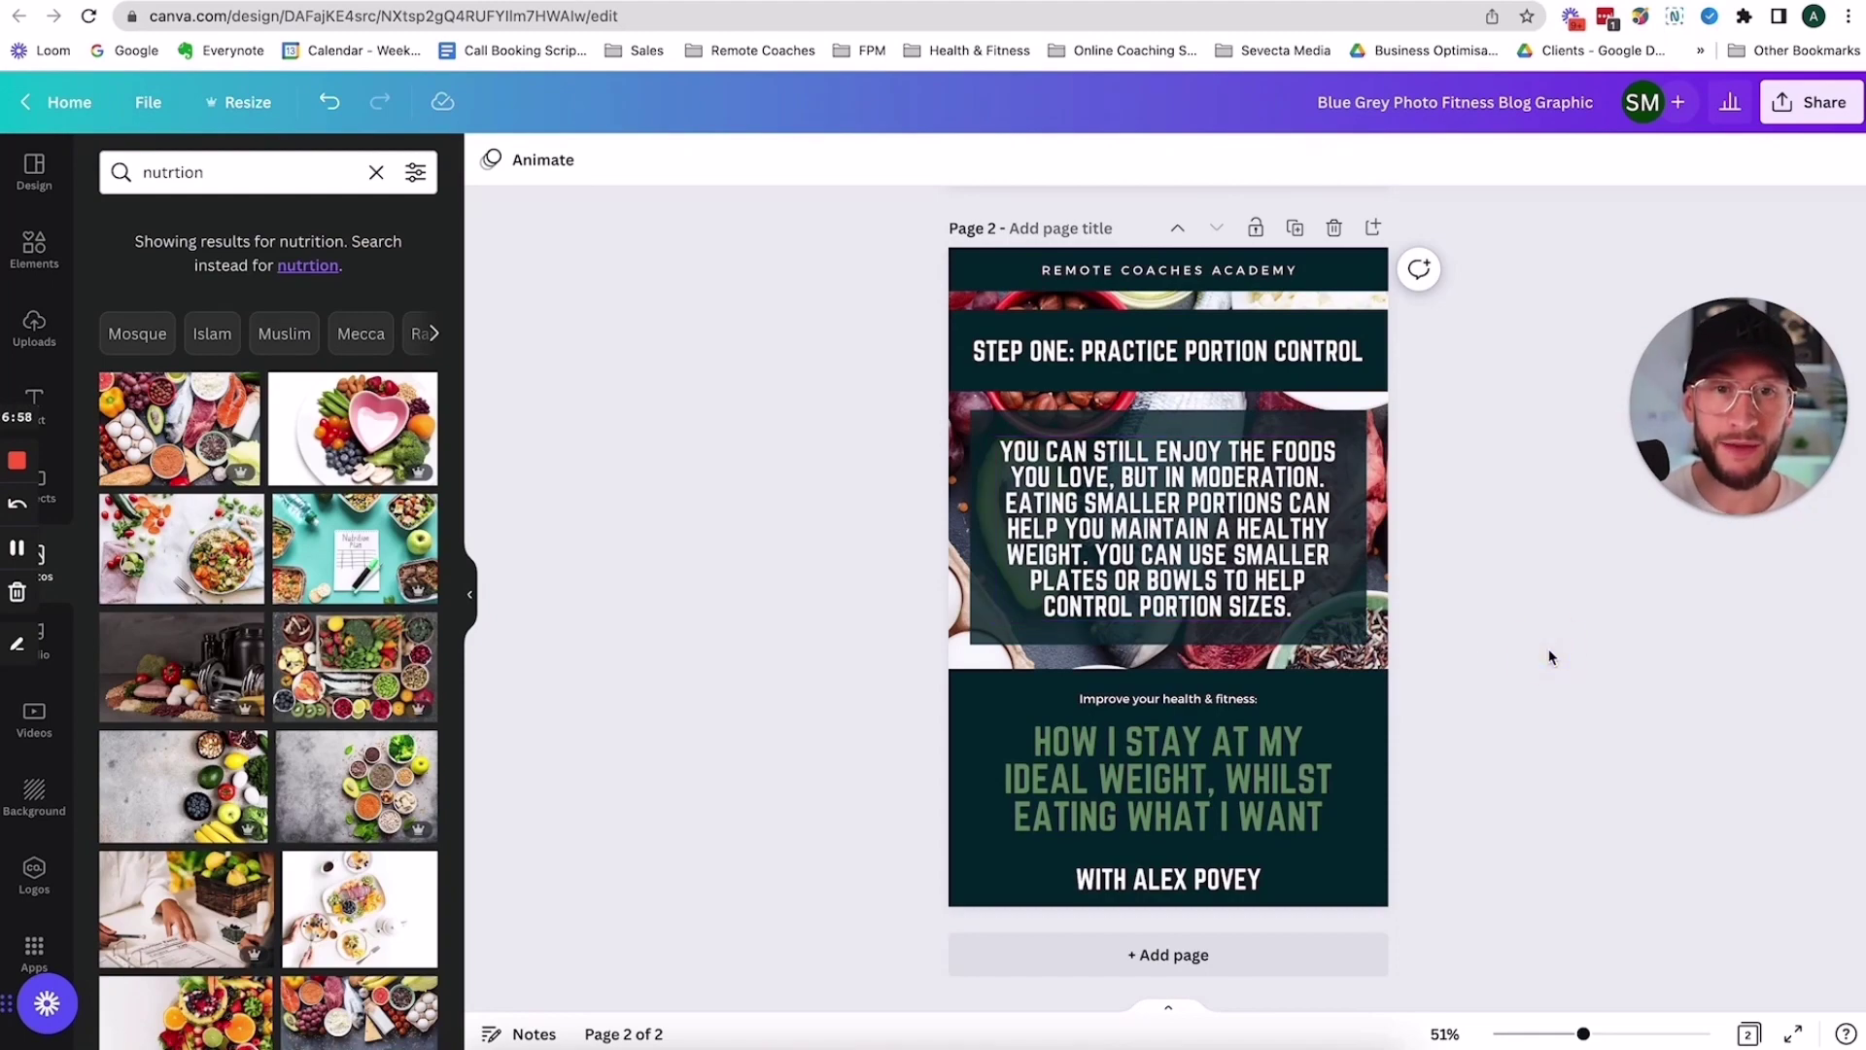
Duplicate page 2 as page 3 and change its heading to 'STEP TWO:'
scroll(1548, 649, "up", 5)
scroll(1548, 650, "down", 3)
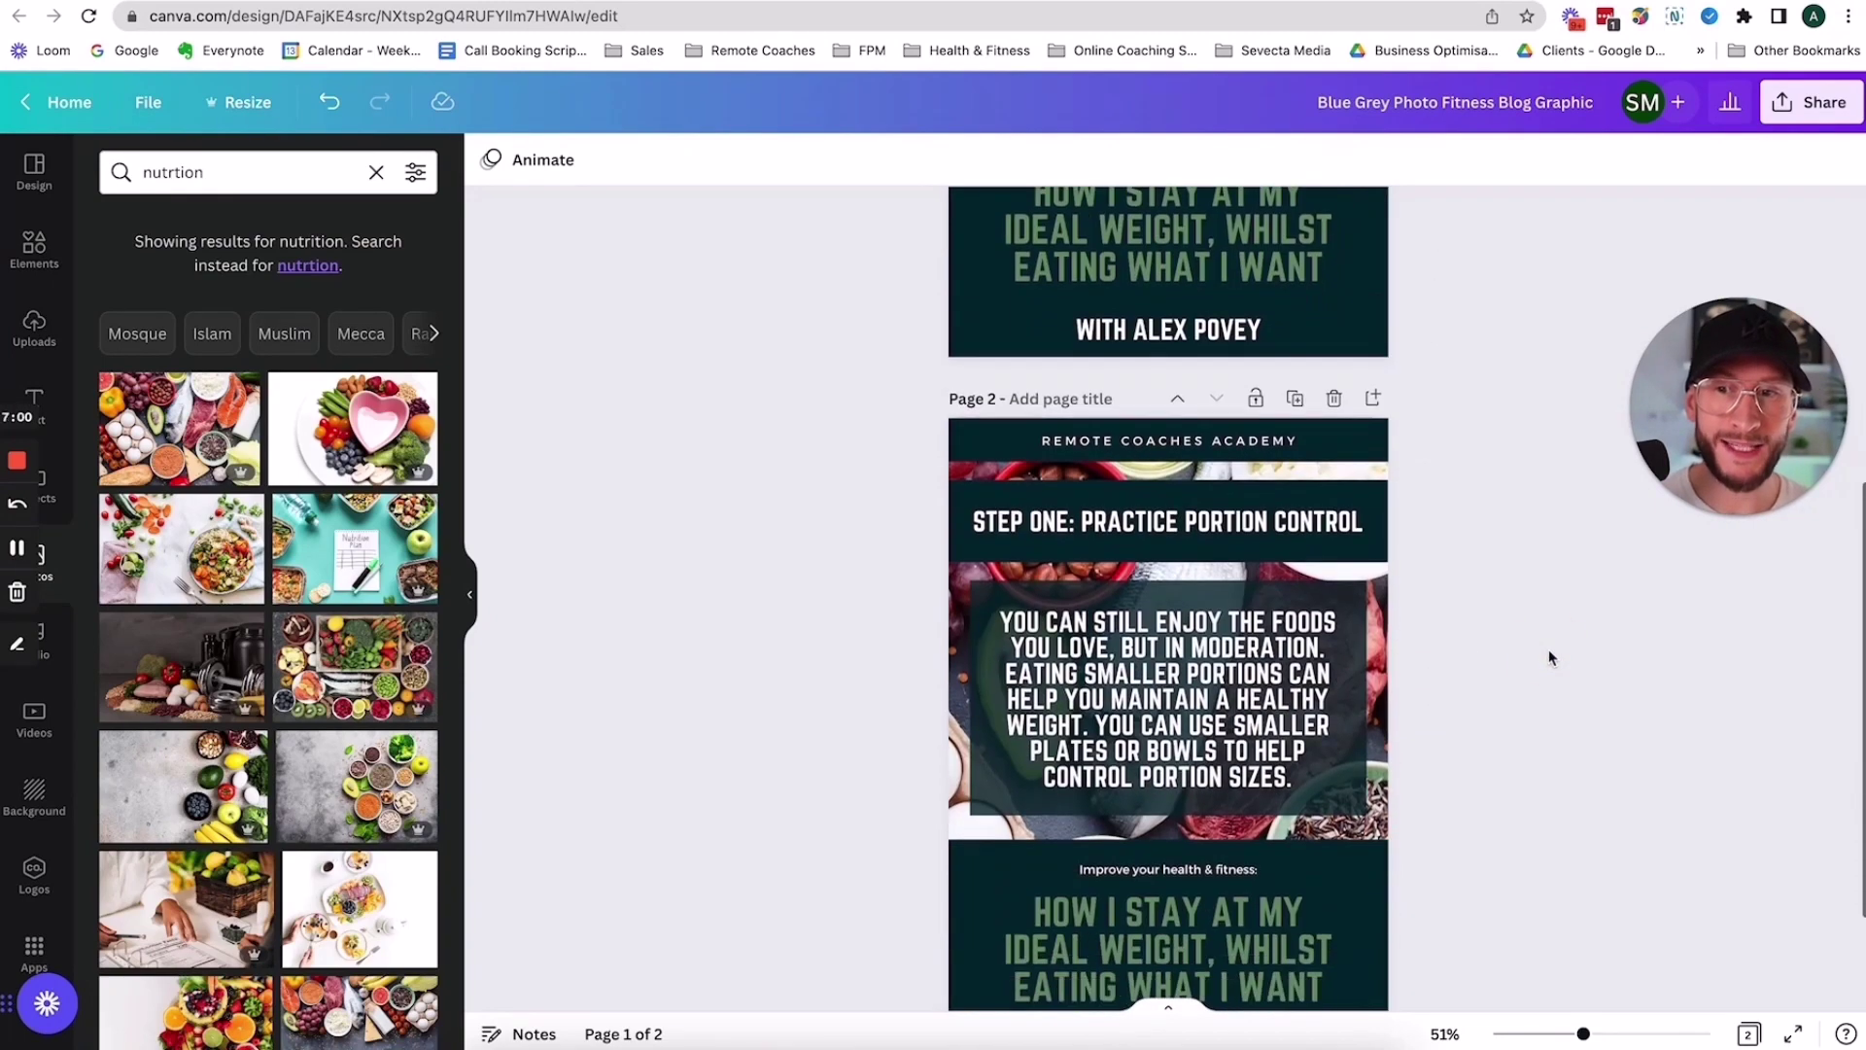
scroll(1548, 649, "down", 1)
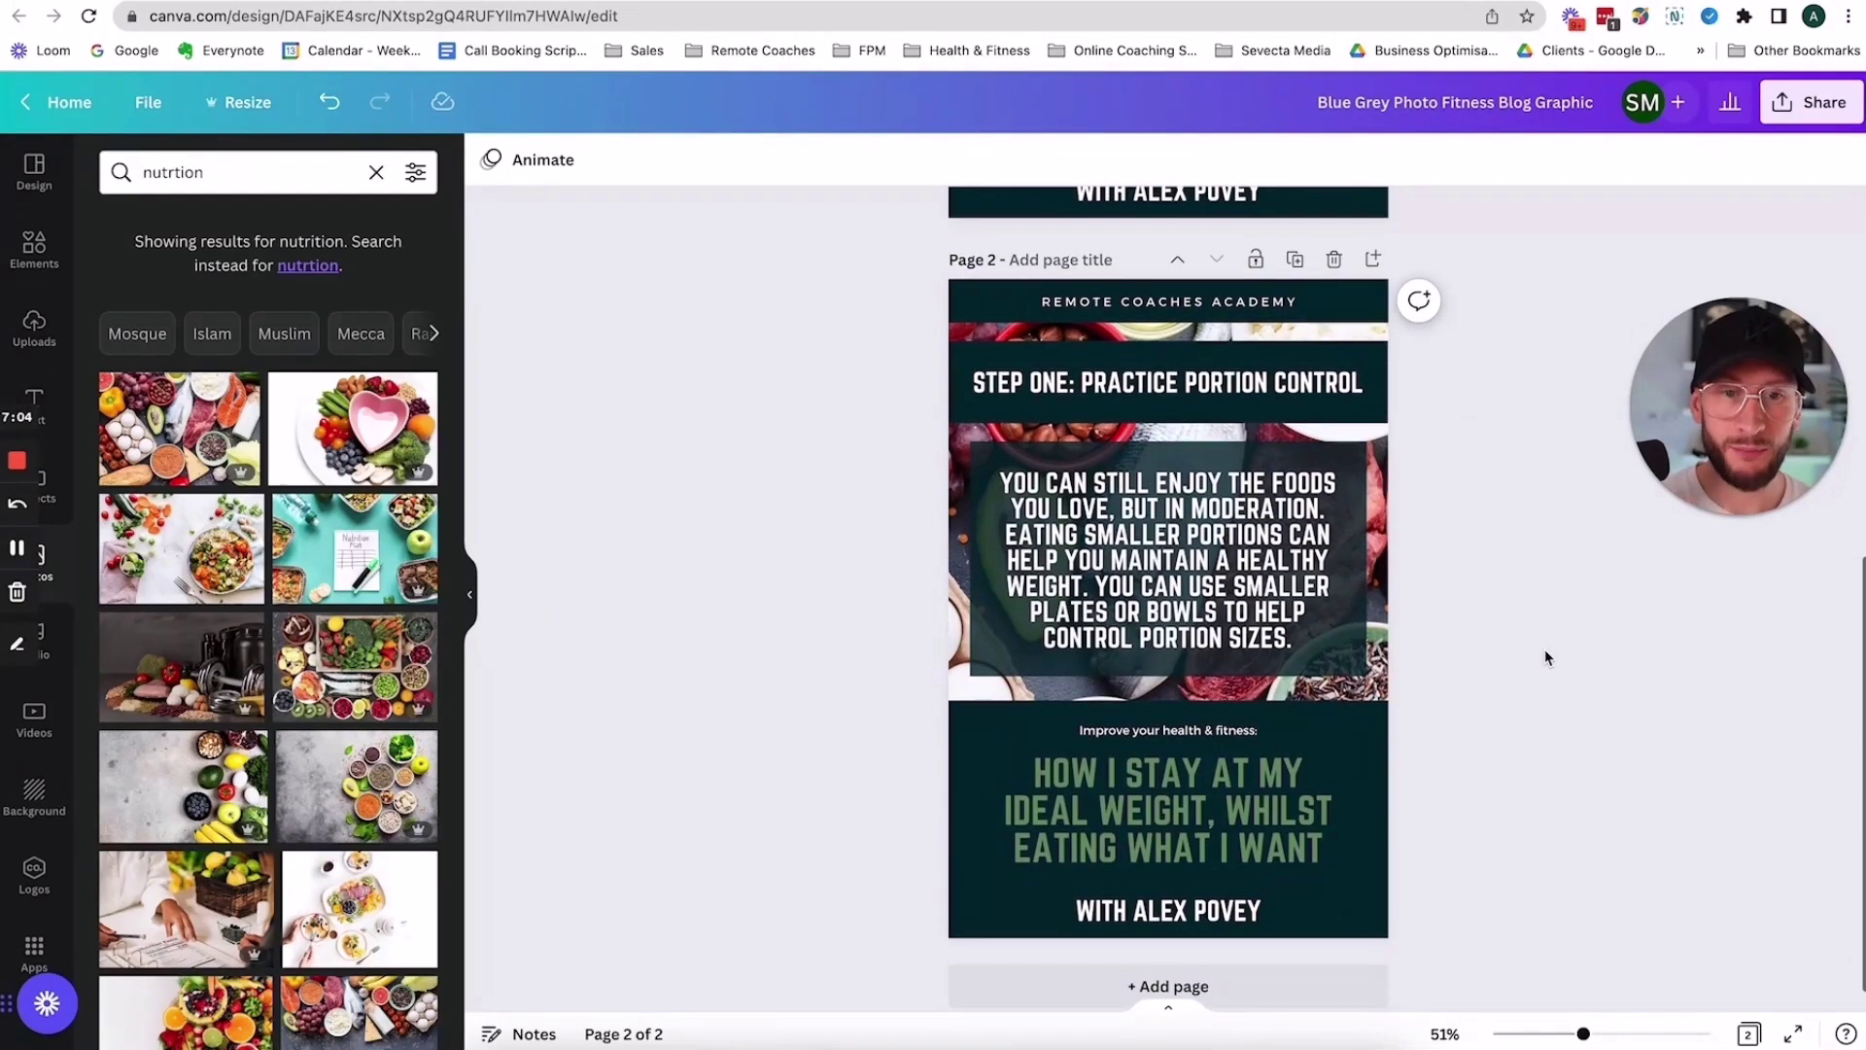
left_click(1295, 258)
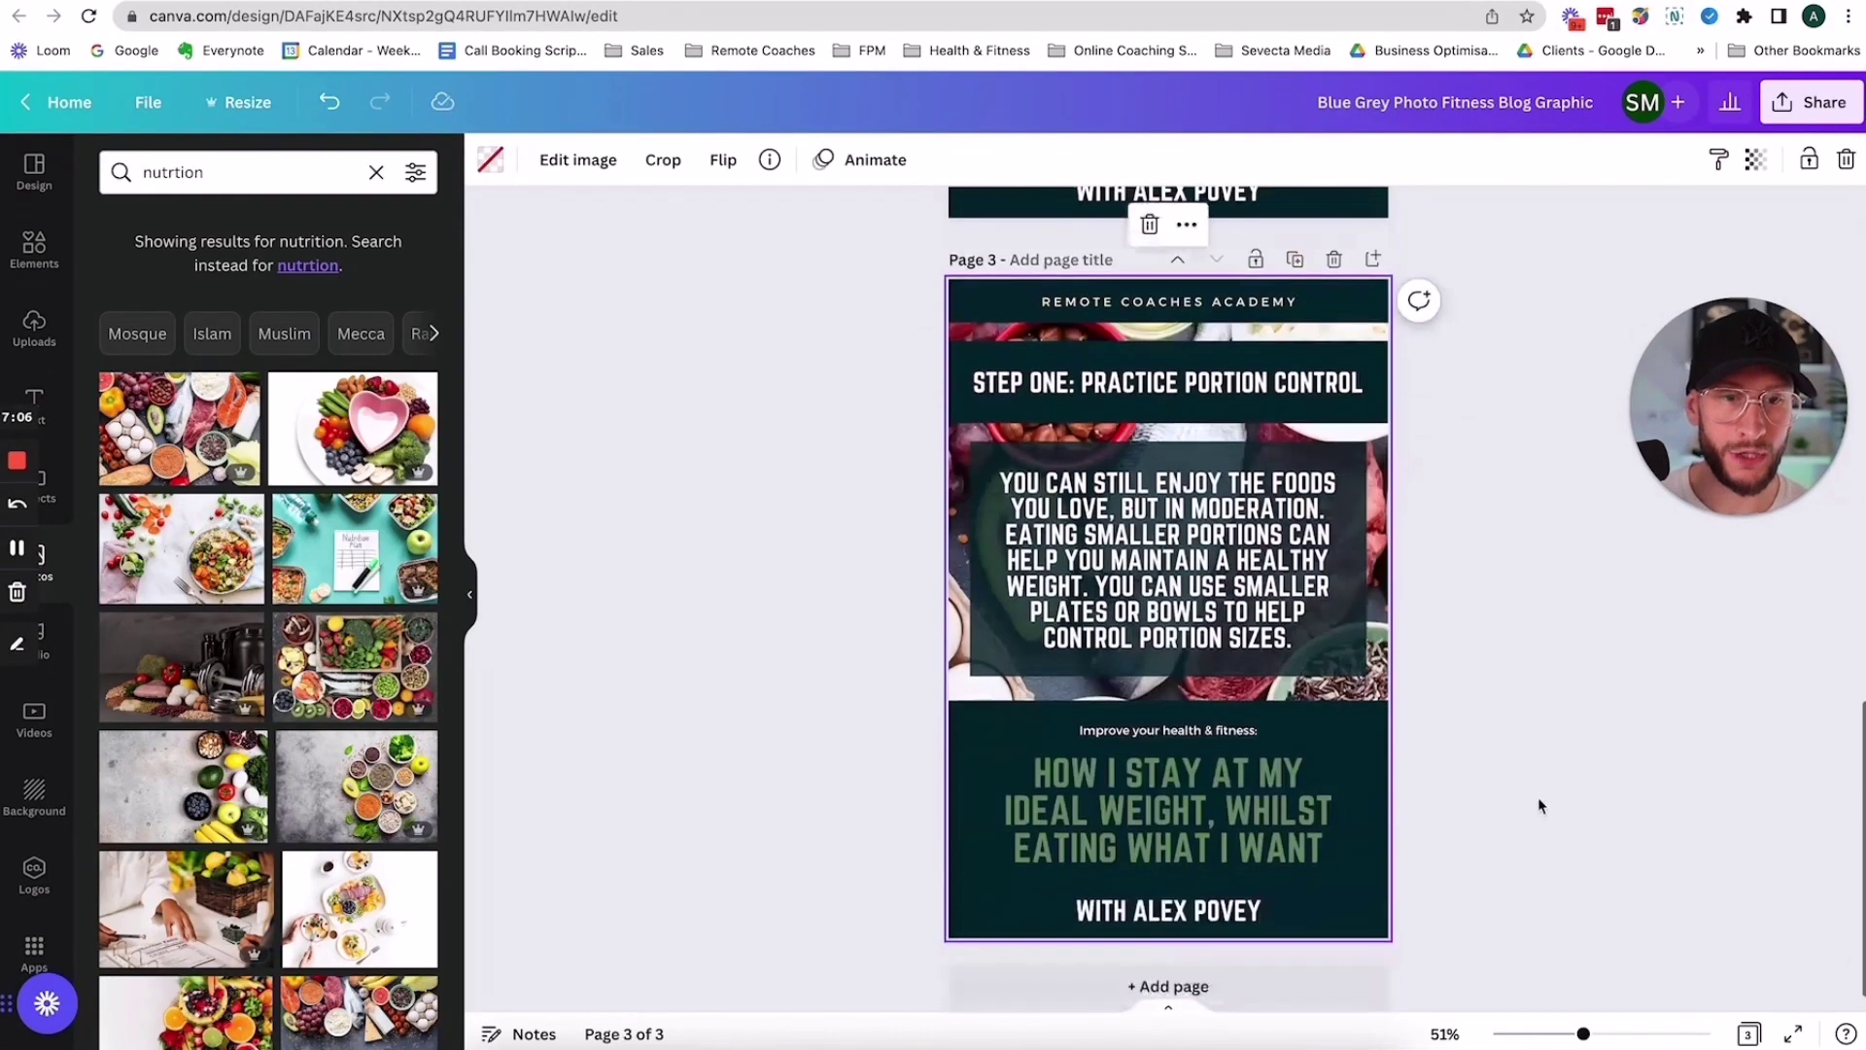
double_click(1056, 382)
key("BackSpace")
type("TWO")
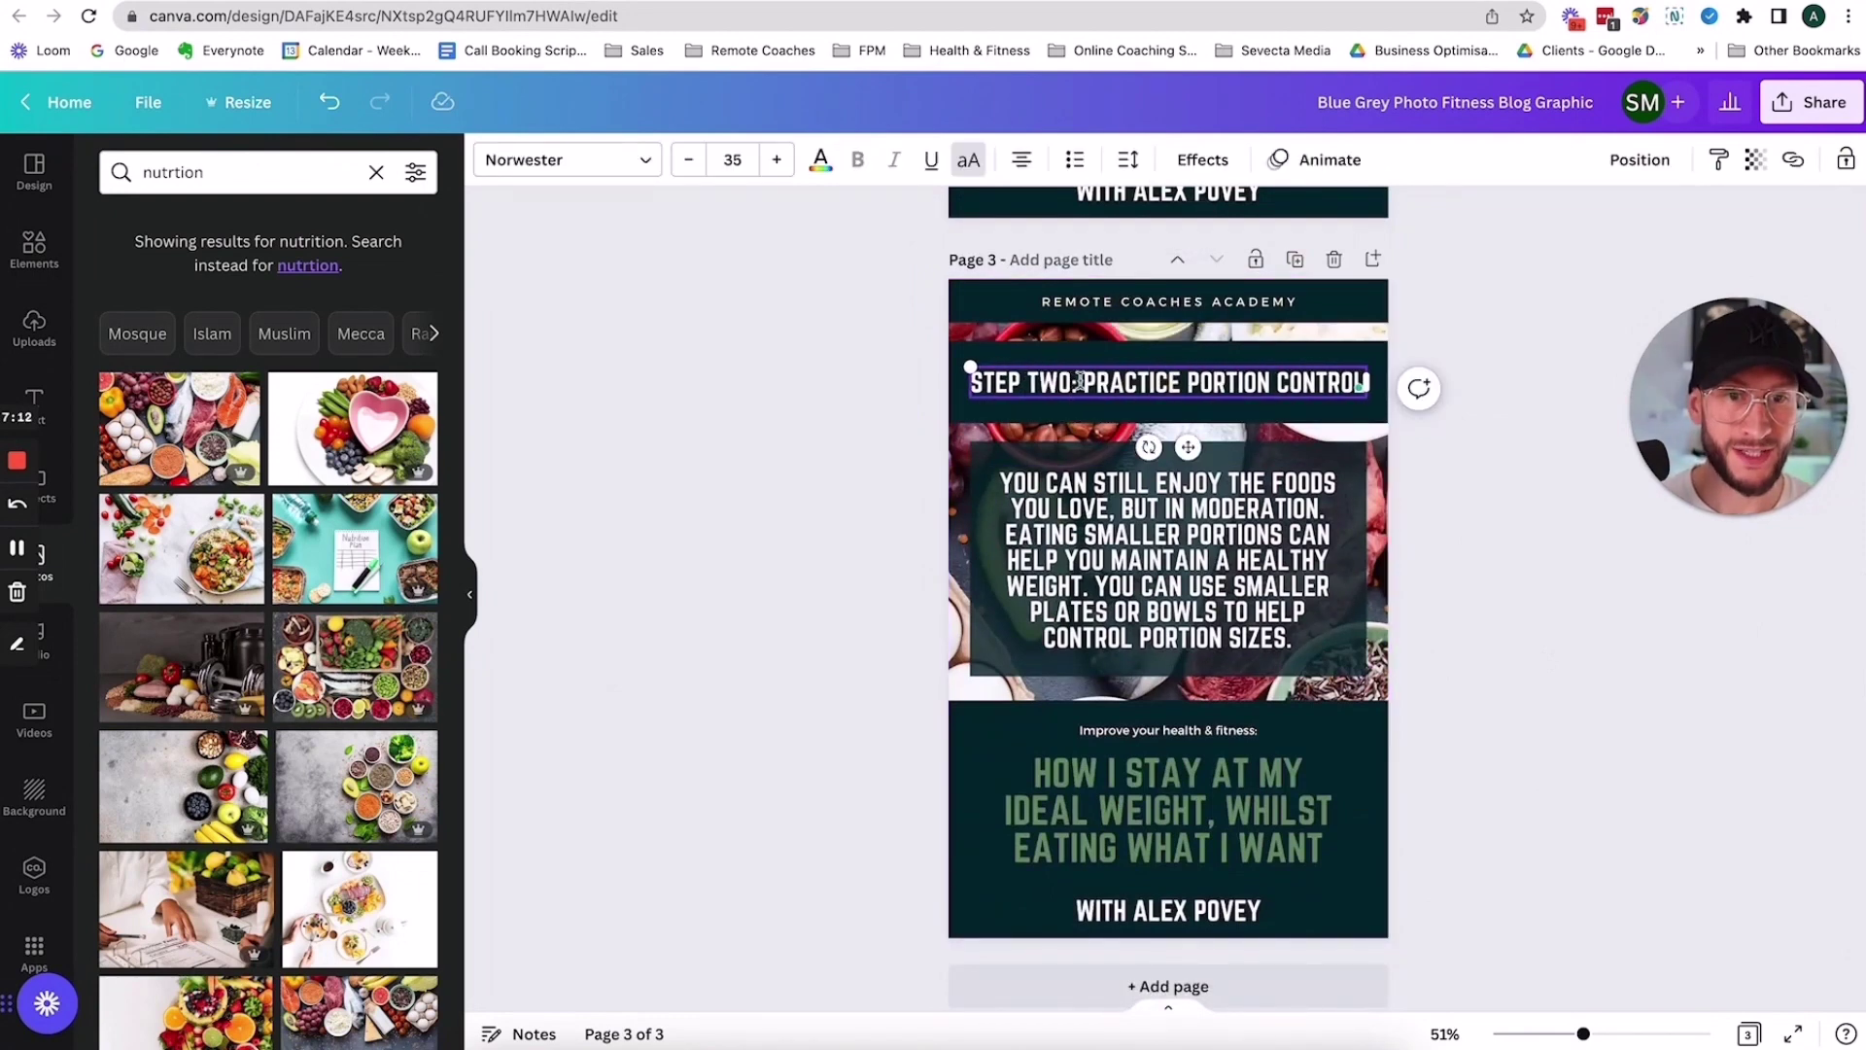
left_click_drag(1147, 379, 1366, 382)
left_click(729, 583)
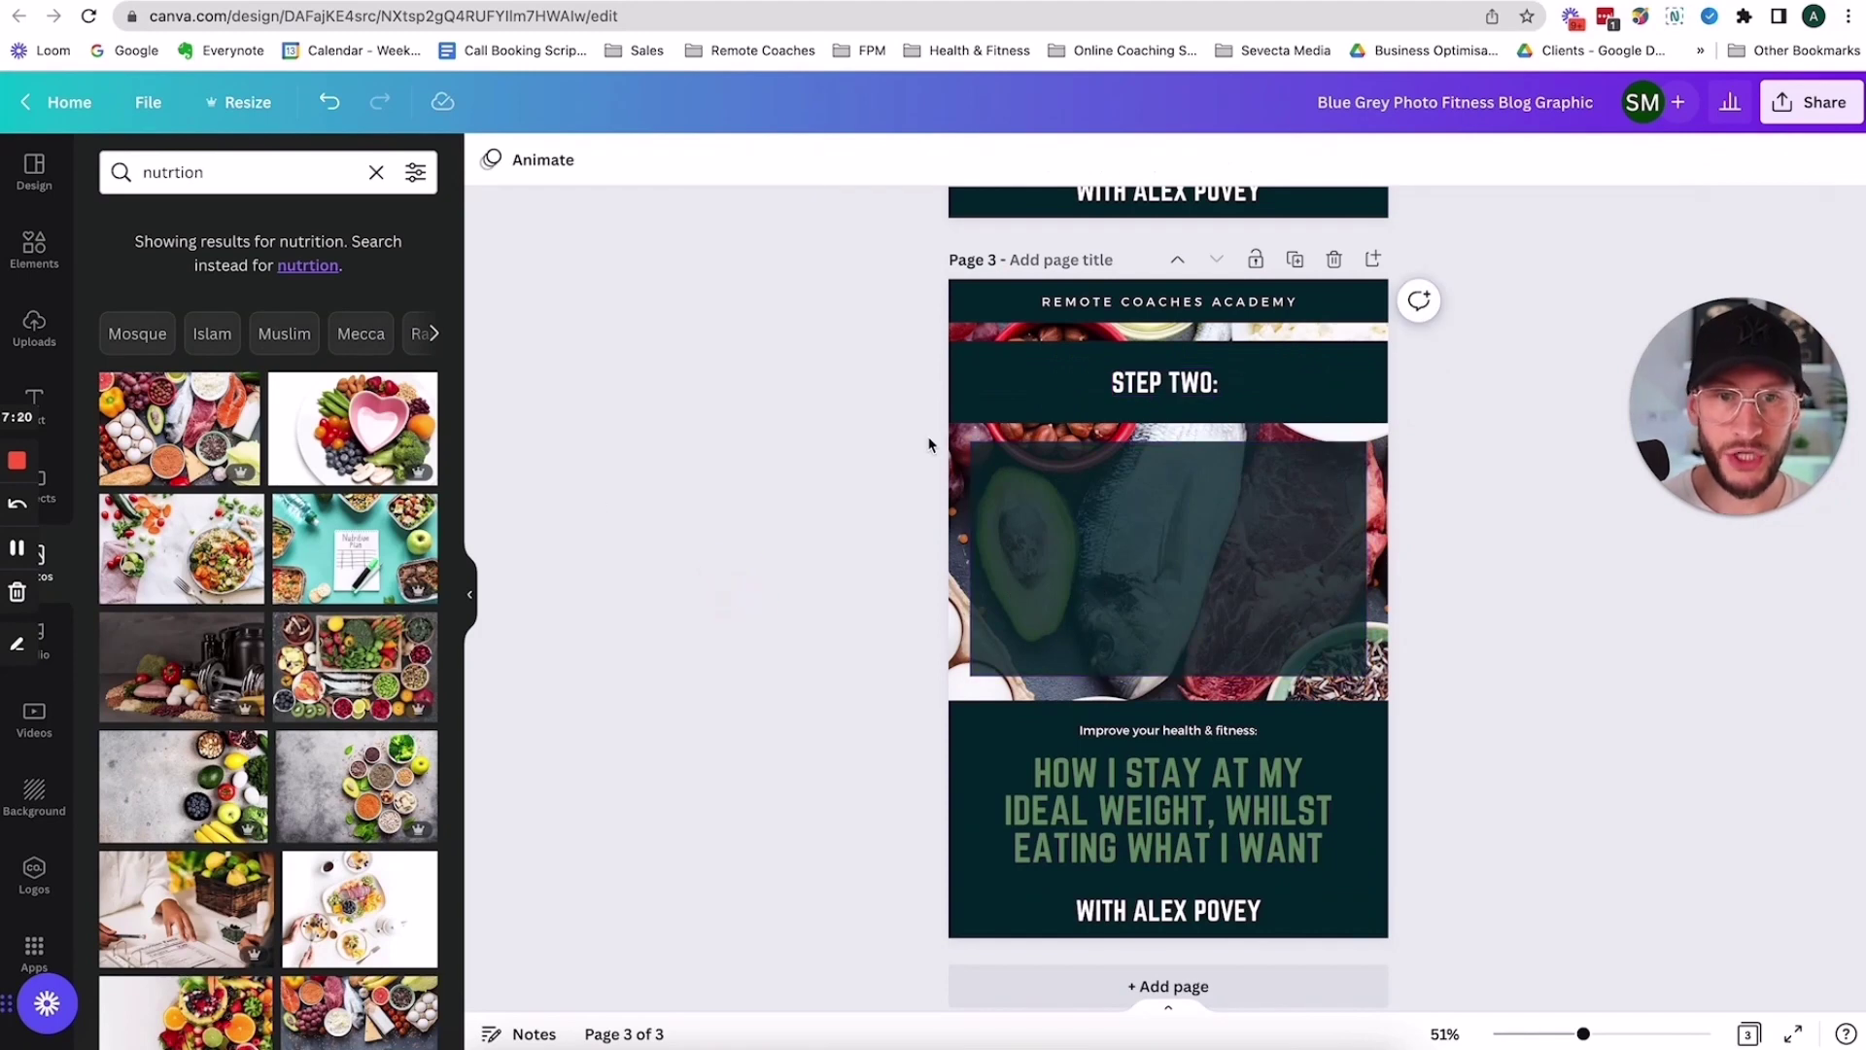
Put the heart-bowl photo behind STEP TWO on page 3
left_click_drag(352, 428, 953, 521)
scroll(1477, 584, "up", 4)
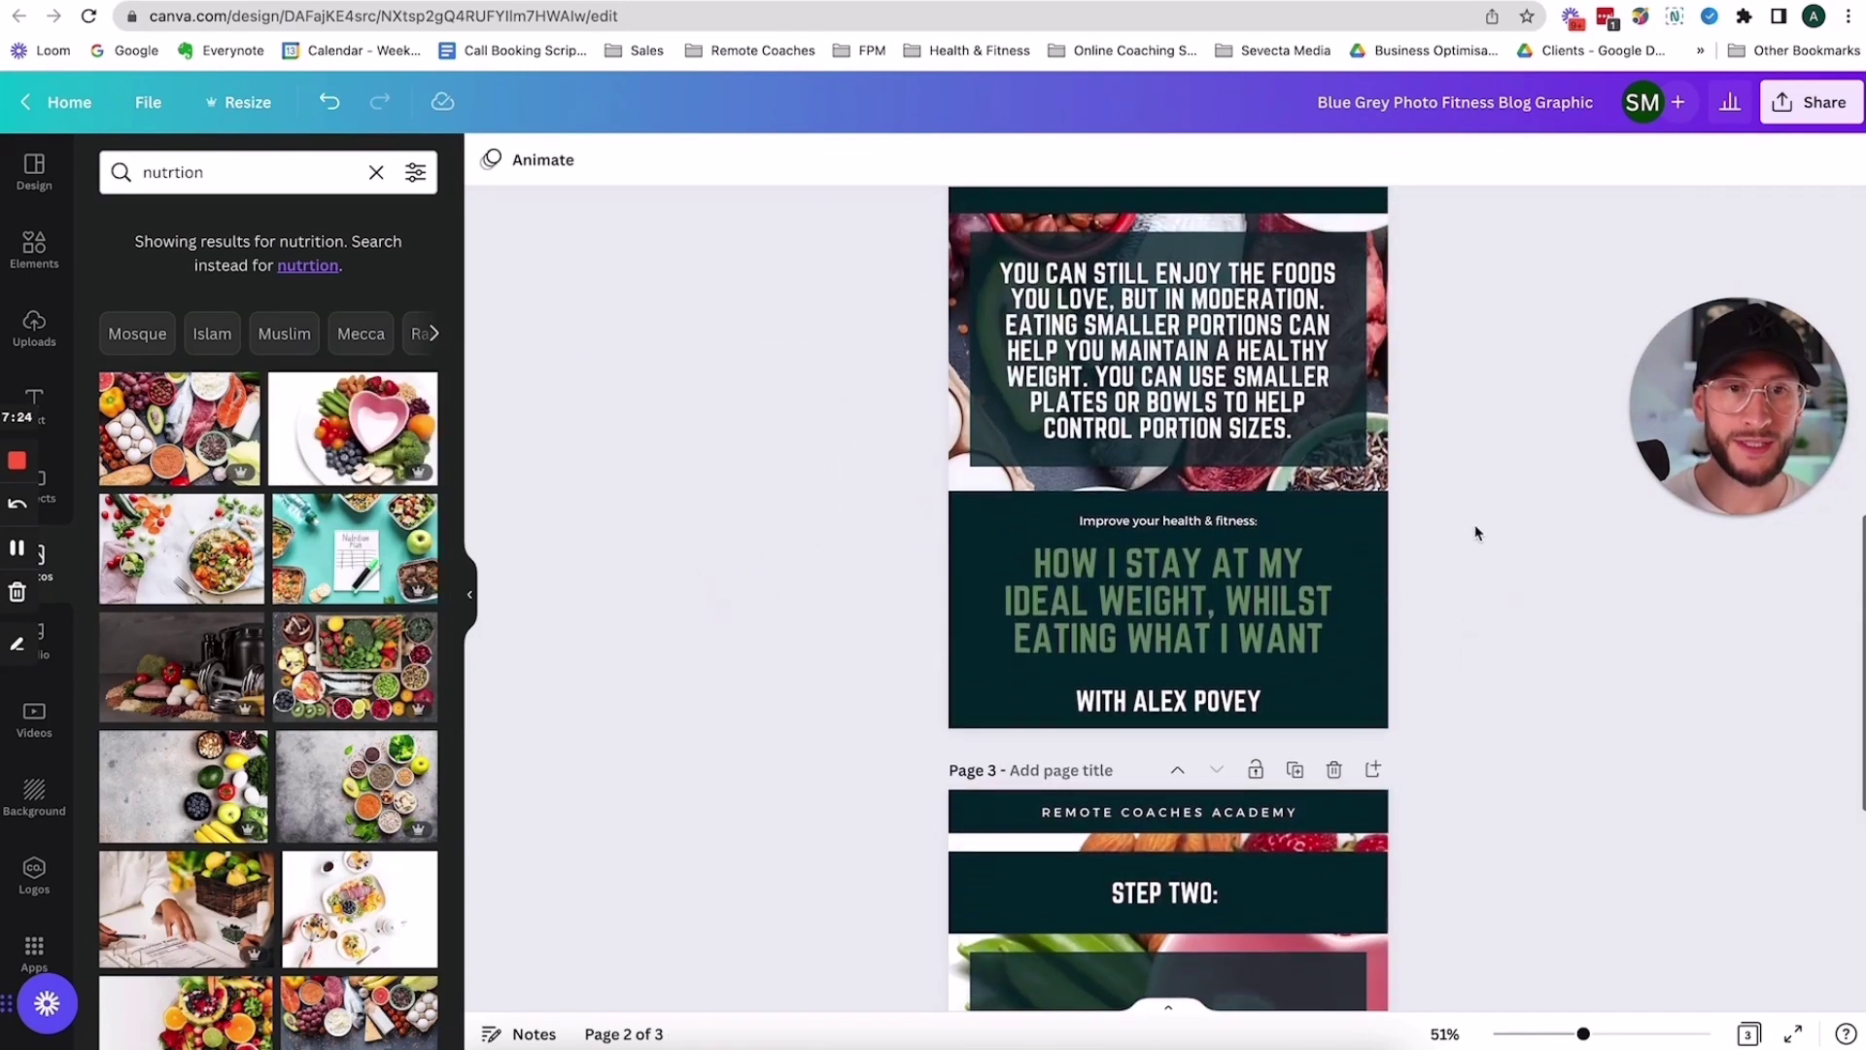
scroll(1474, 525, "down", 5)
left_click(1057, 532)
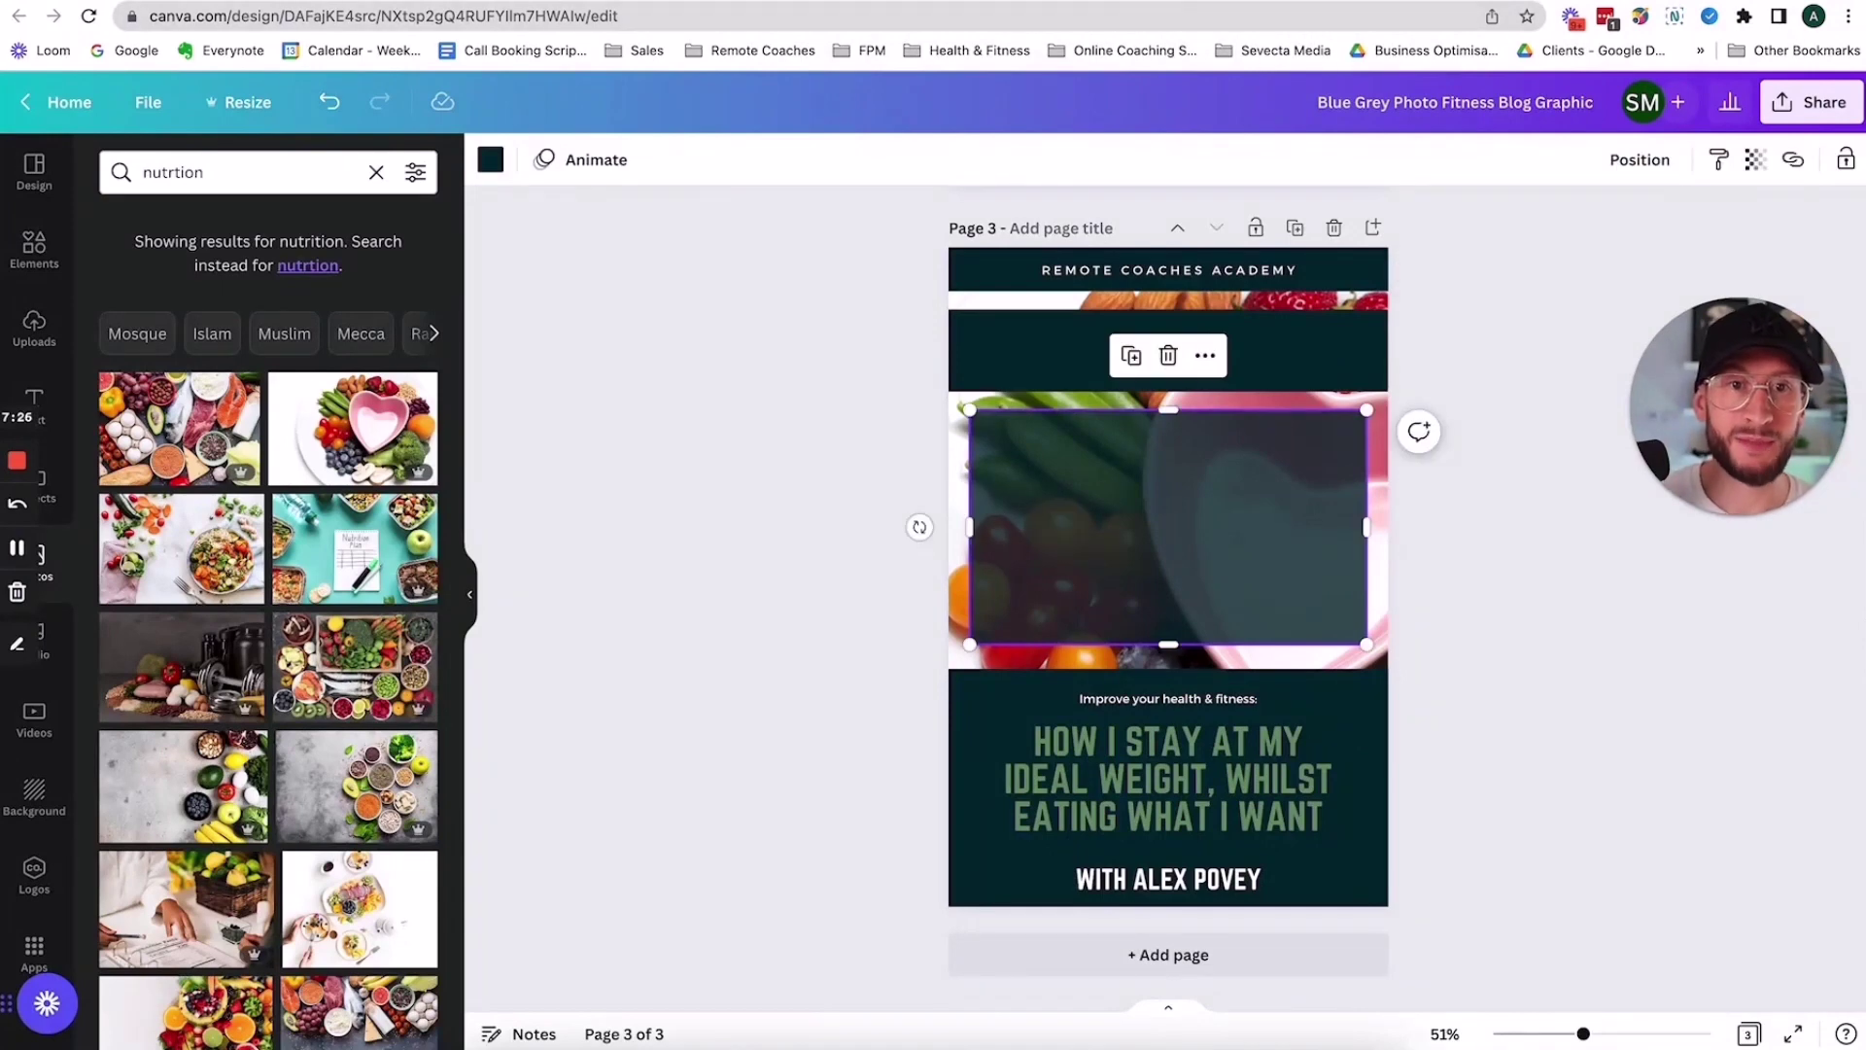
key("ctrl+Tab")
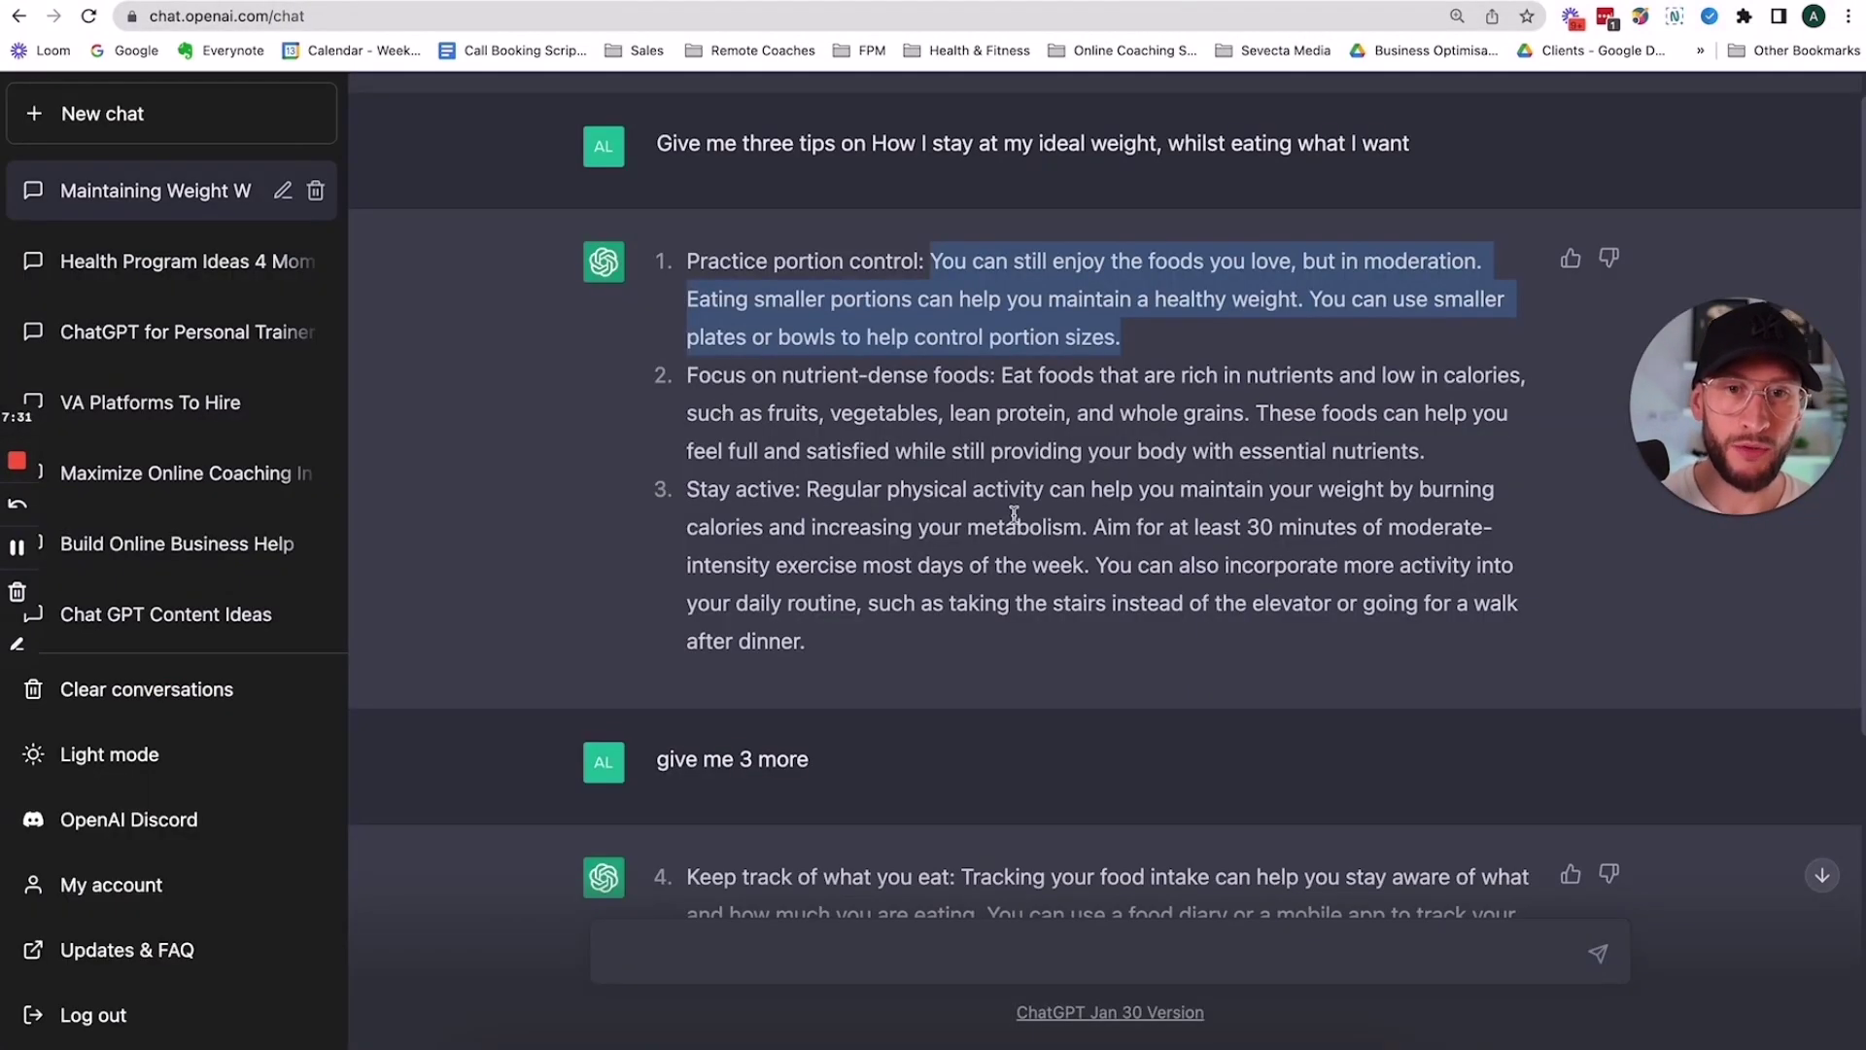
Highlight tips 1–3 in ChatGPT, read on through tips 4–6, then return to Canva's STEP TWO page
scroll(1015, 513, "down", 3)
scroll(1016, 513, "up", 3)
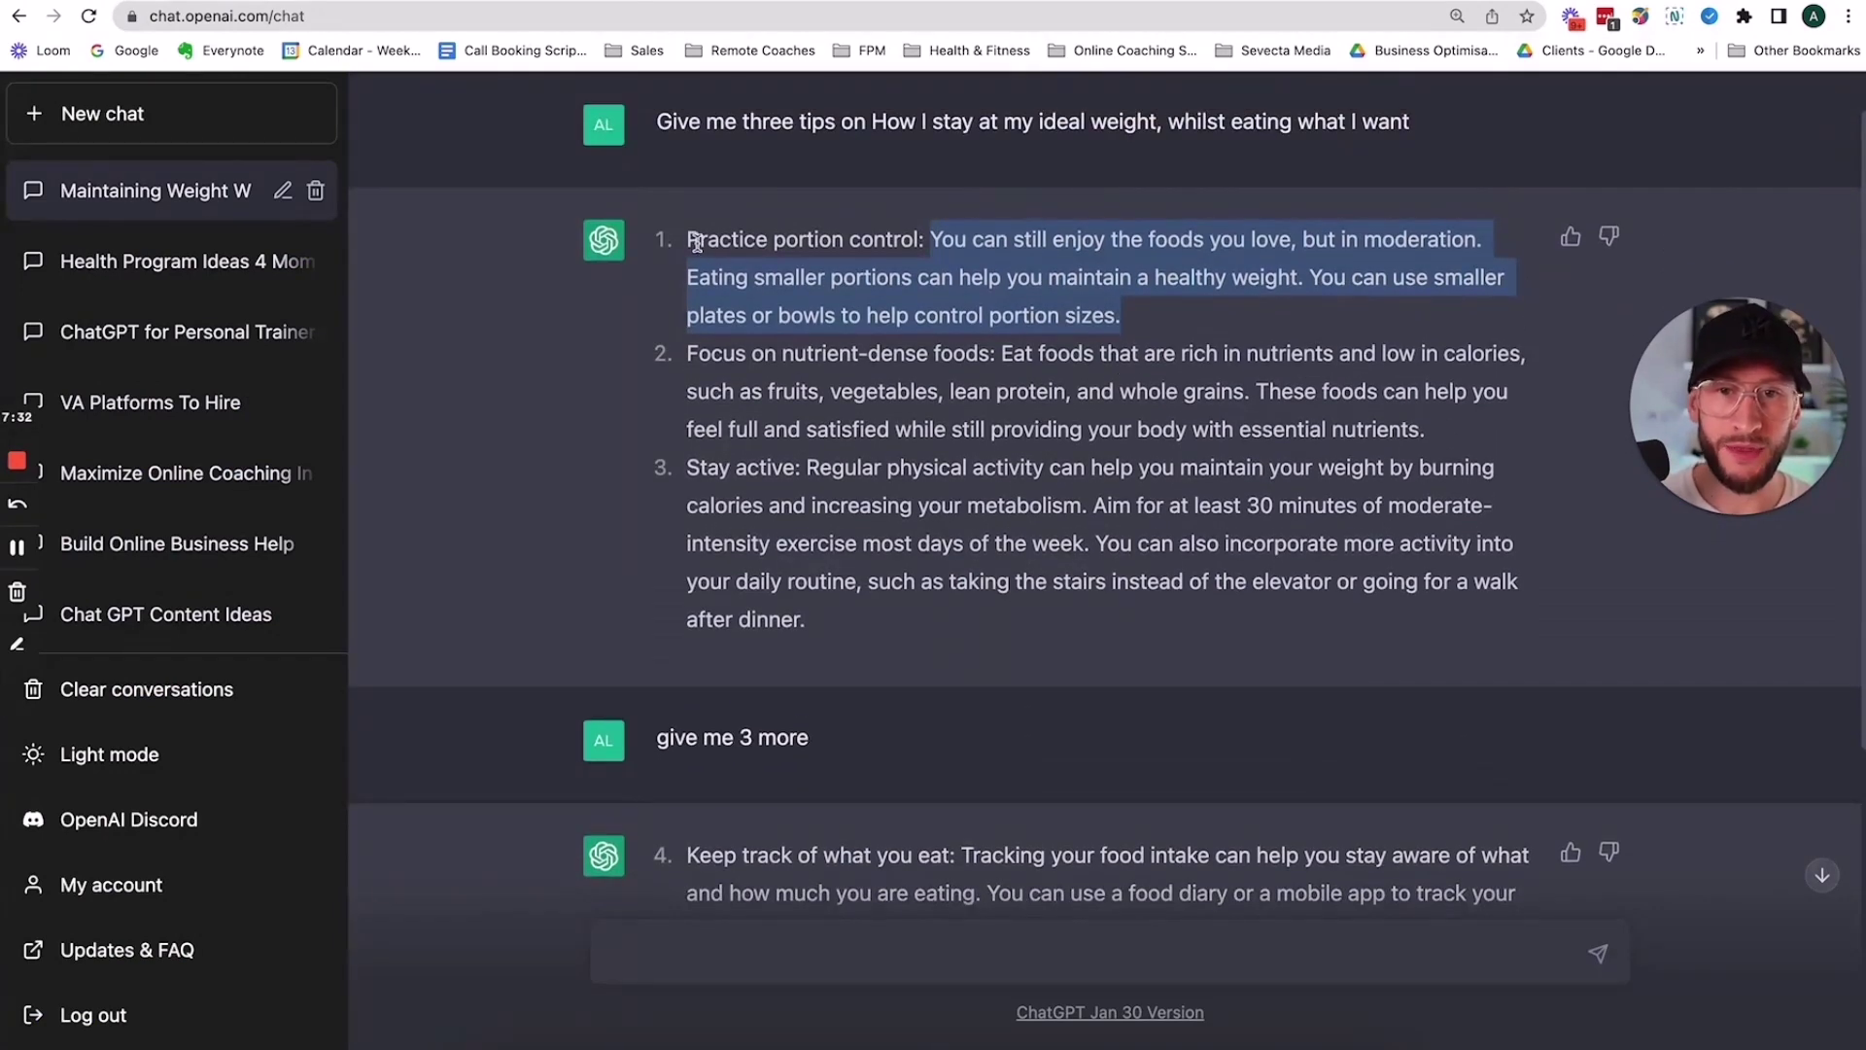
left_click_drag(697, 242, 855, 617)
scroll(1074, 644, "down", 3)
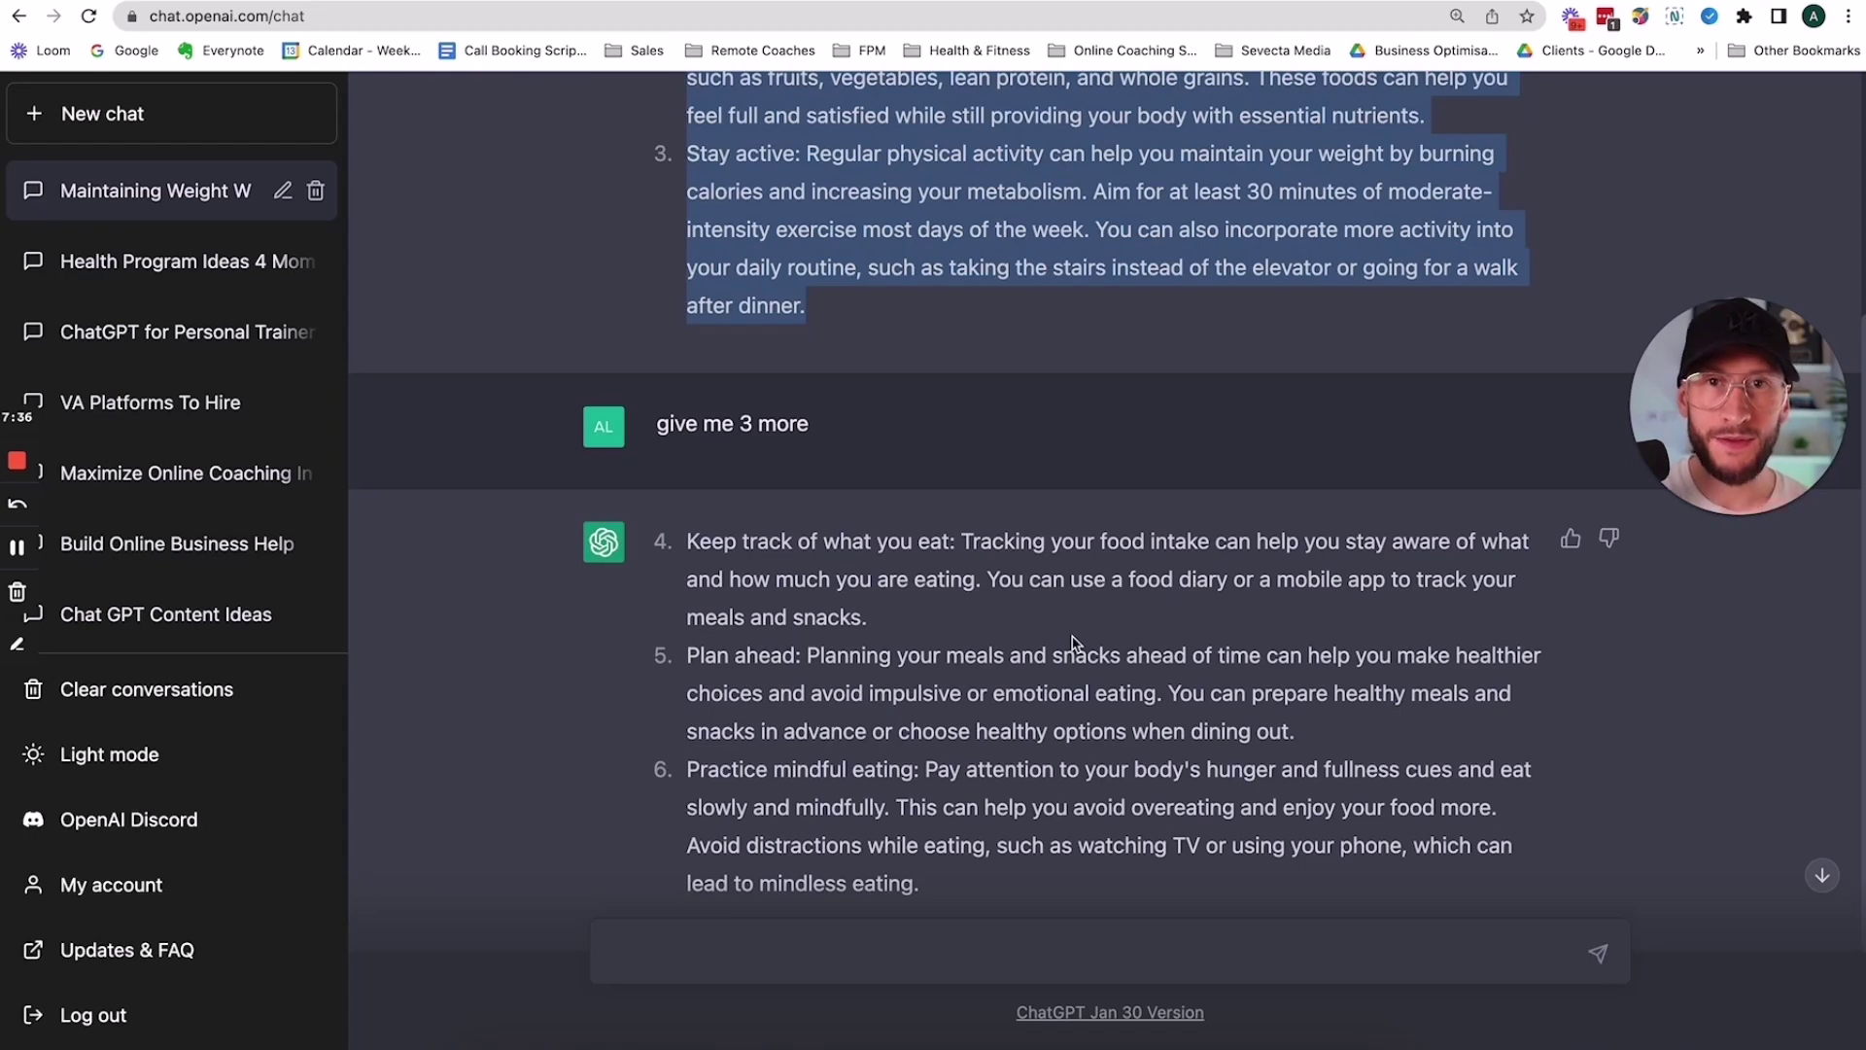
scroll(1137, 700, "down", 2)
left_click(862, 957)
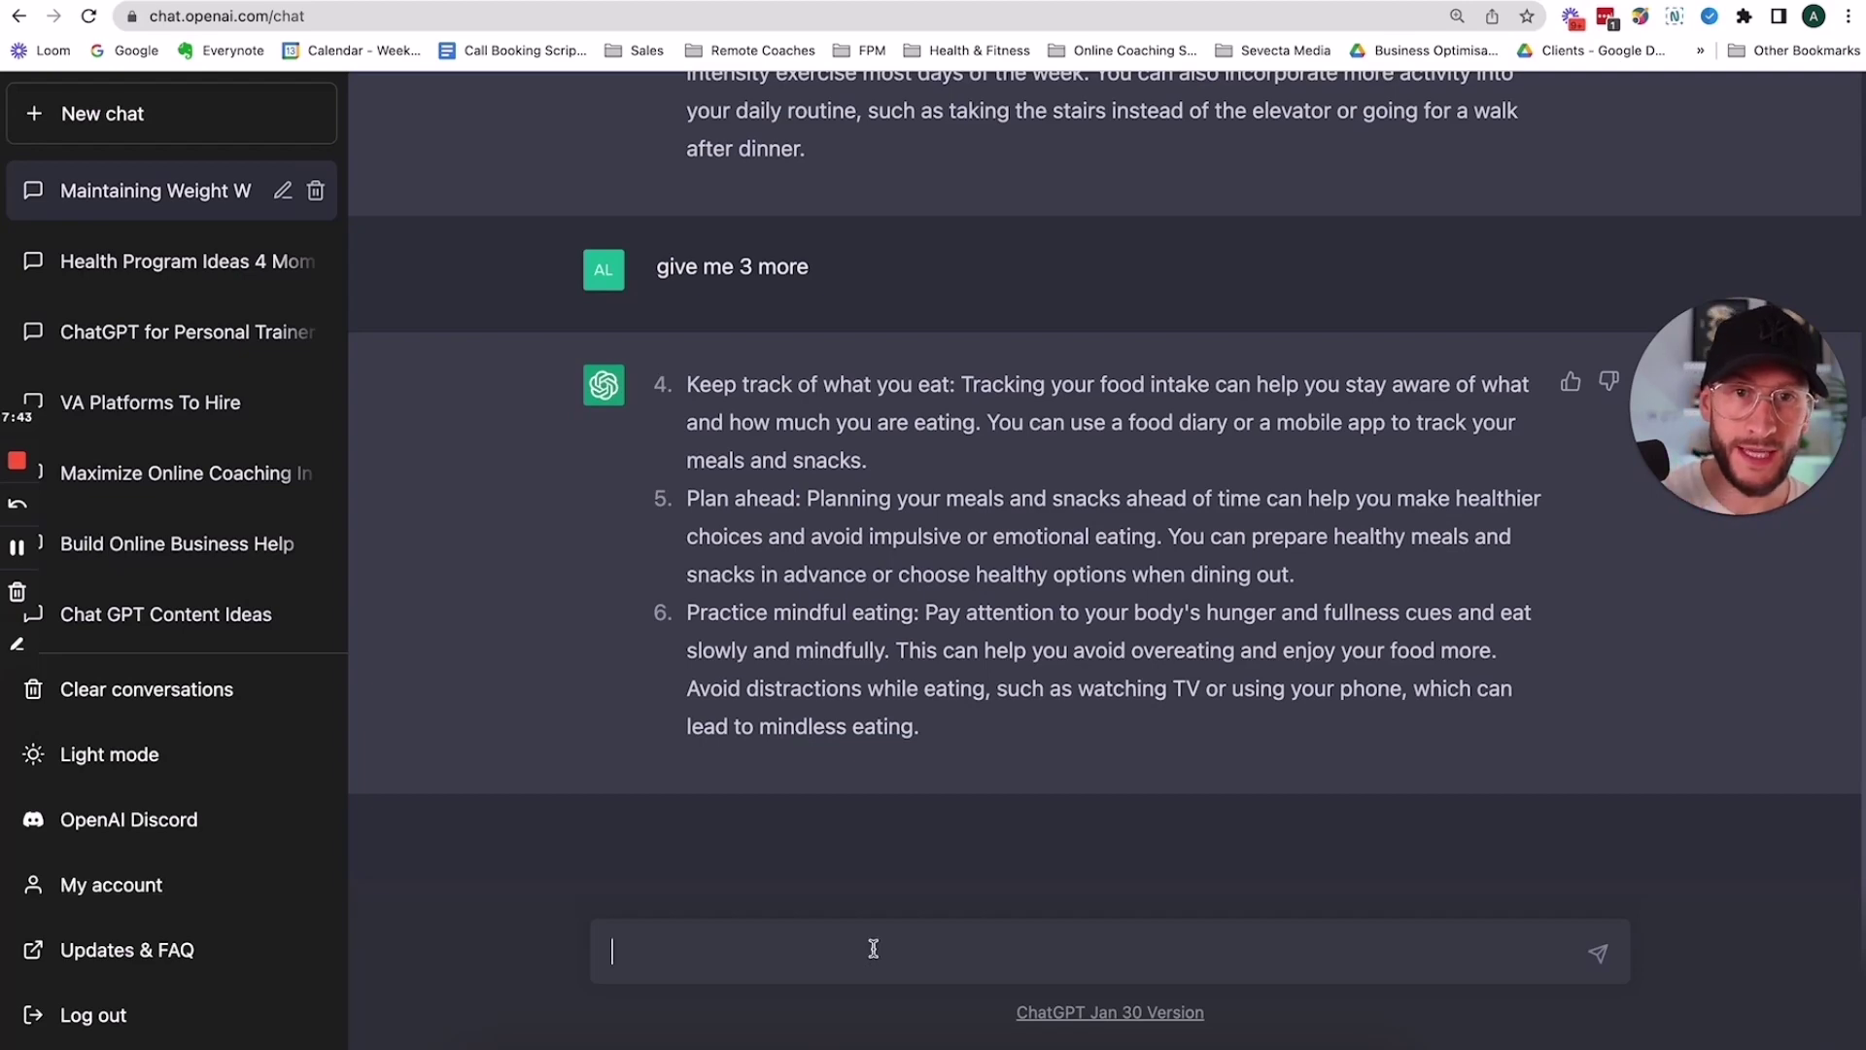
left_click(1635, 4)
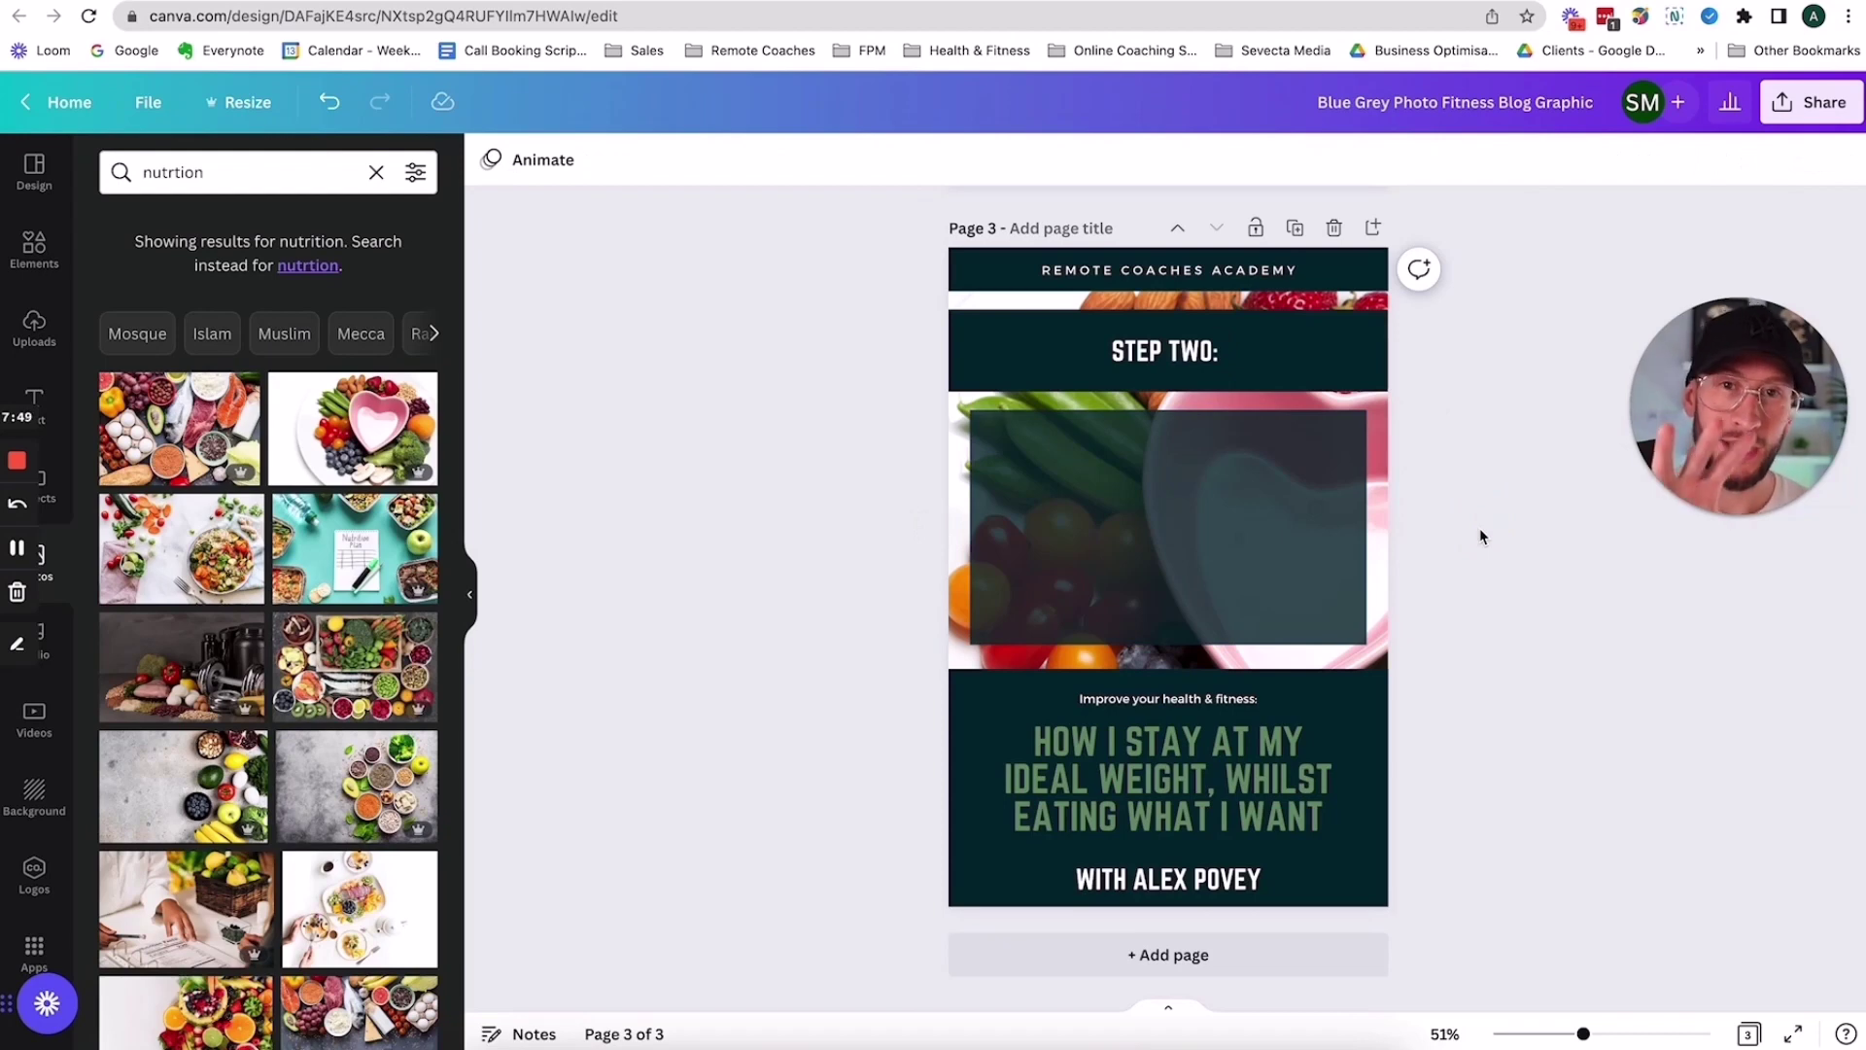
Scroll the canvas up to page 2, 'STEP ONE: PRACTICE PORTION CONTROL'
scroll(1480, 530, "up", 7)
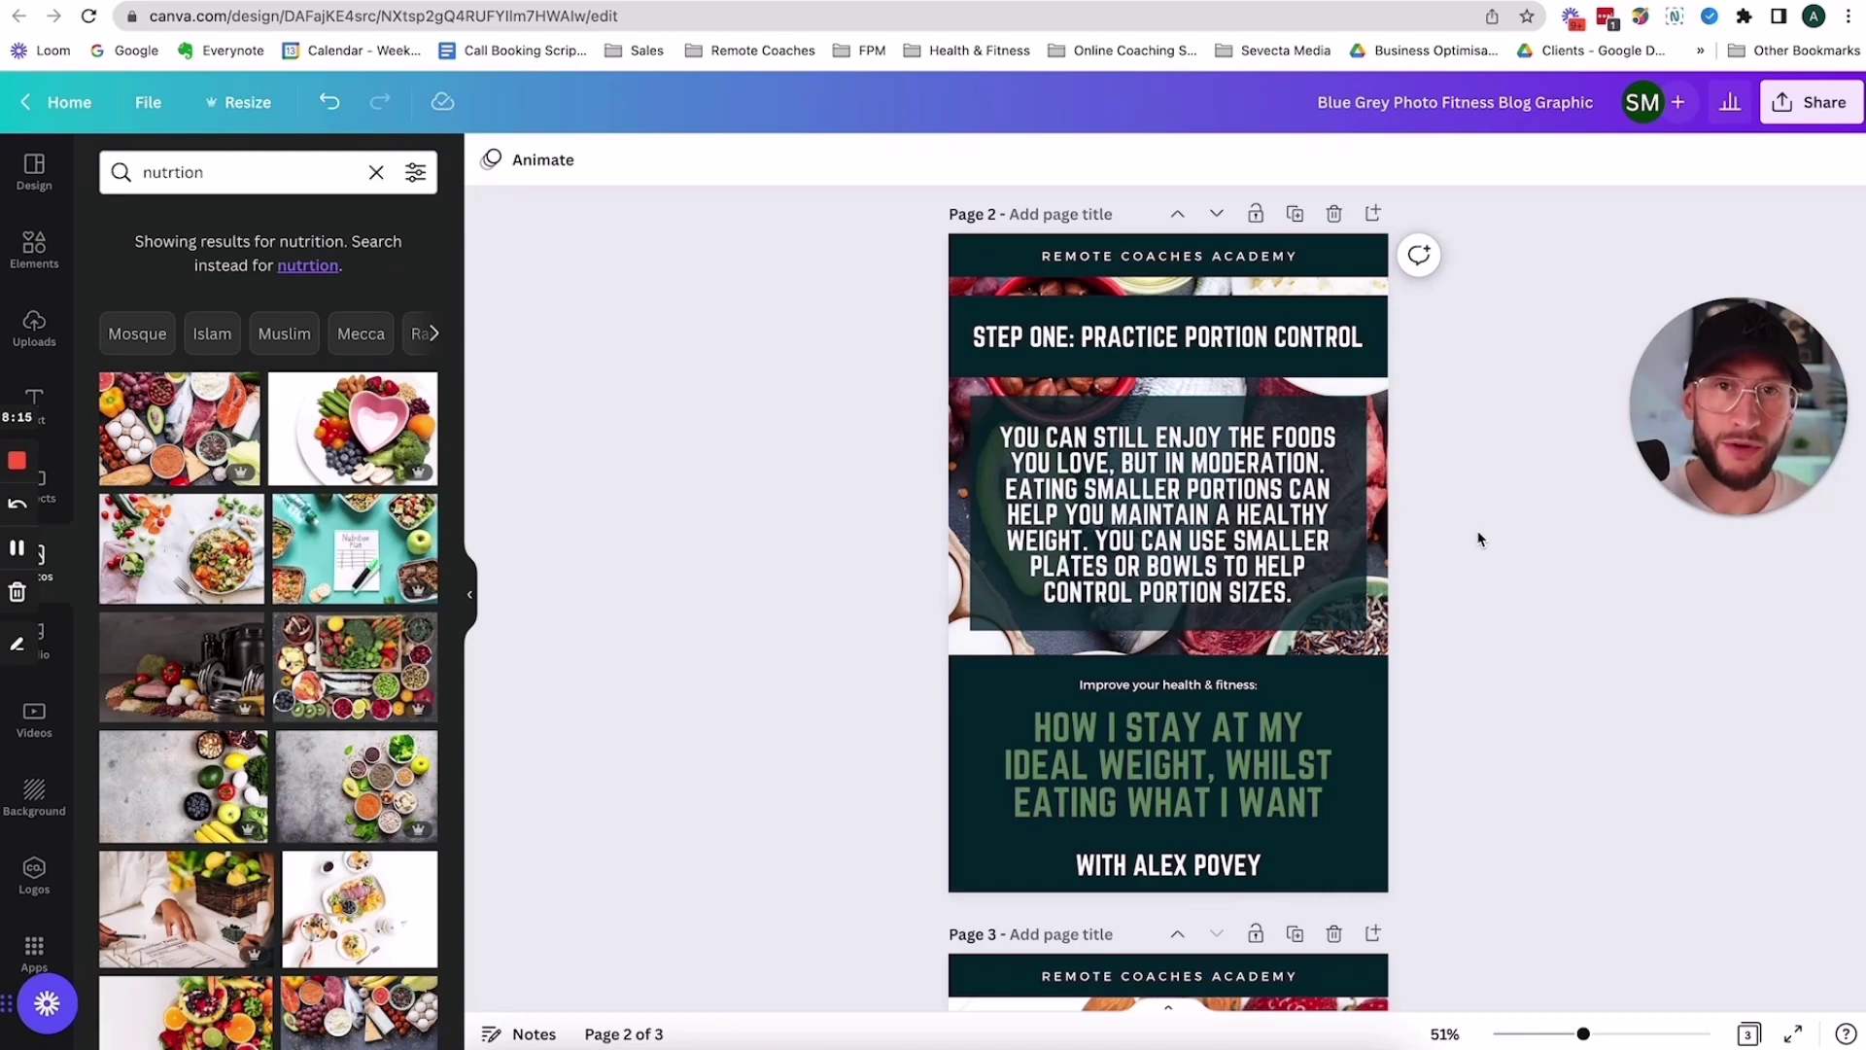
Switch with Ctrl+Tab to the ChatGPT chat showing tips 4–6: tracking, planning ahead, mindful eating
key("ctrl+Tab")
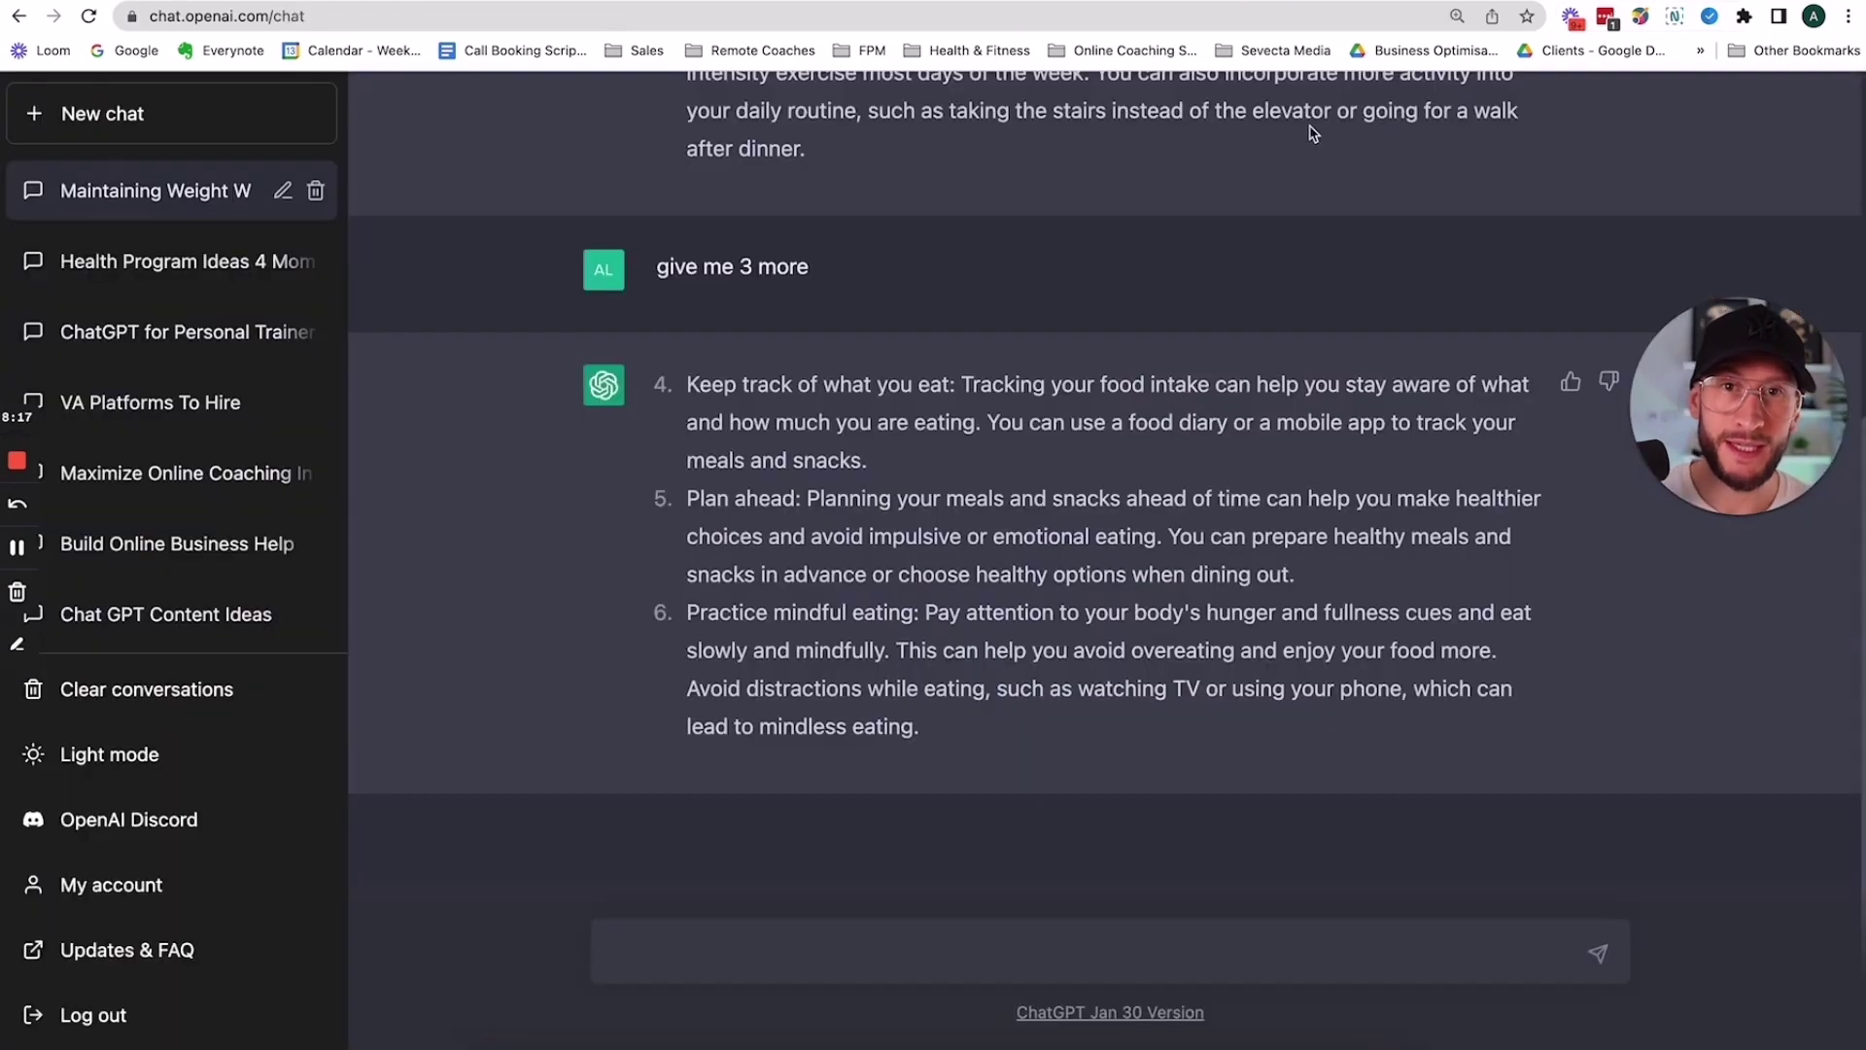